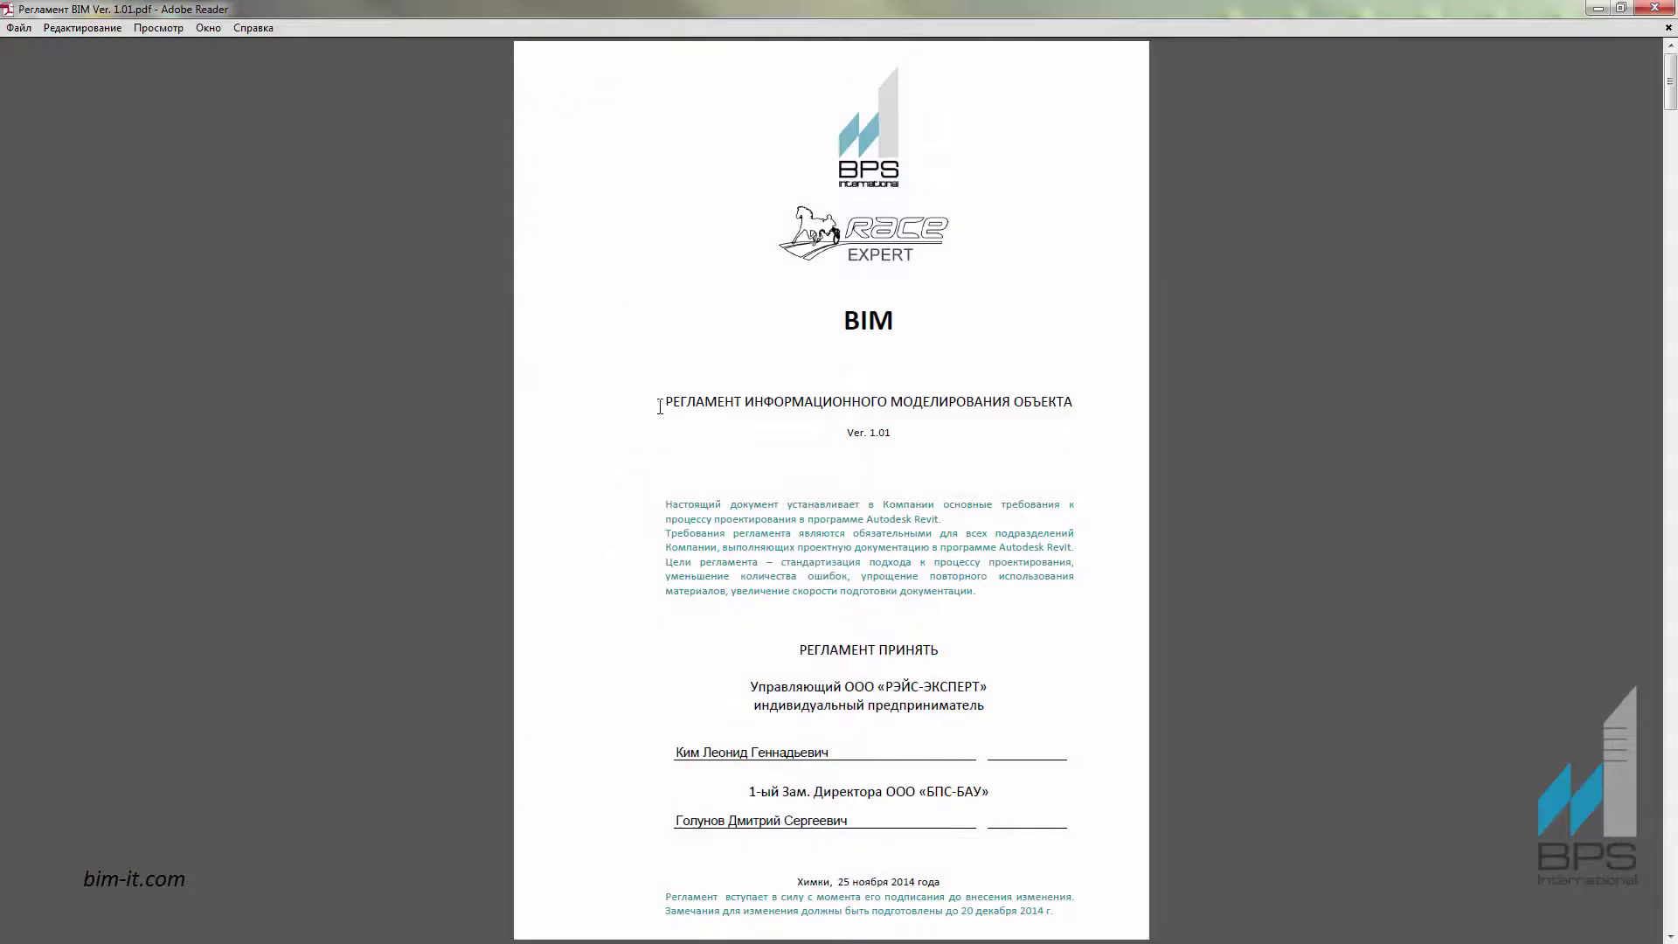
# Highlight the title, model file naming and collaboration principles headings and the table's code column.
pyautogui.moveTo(660, 407); pyautogui.dragTo(1070, 405)
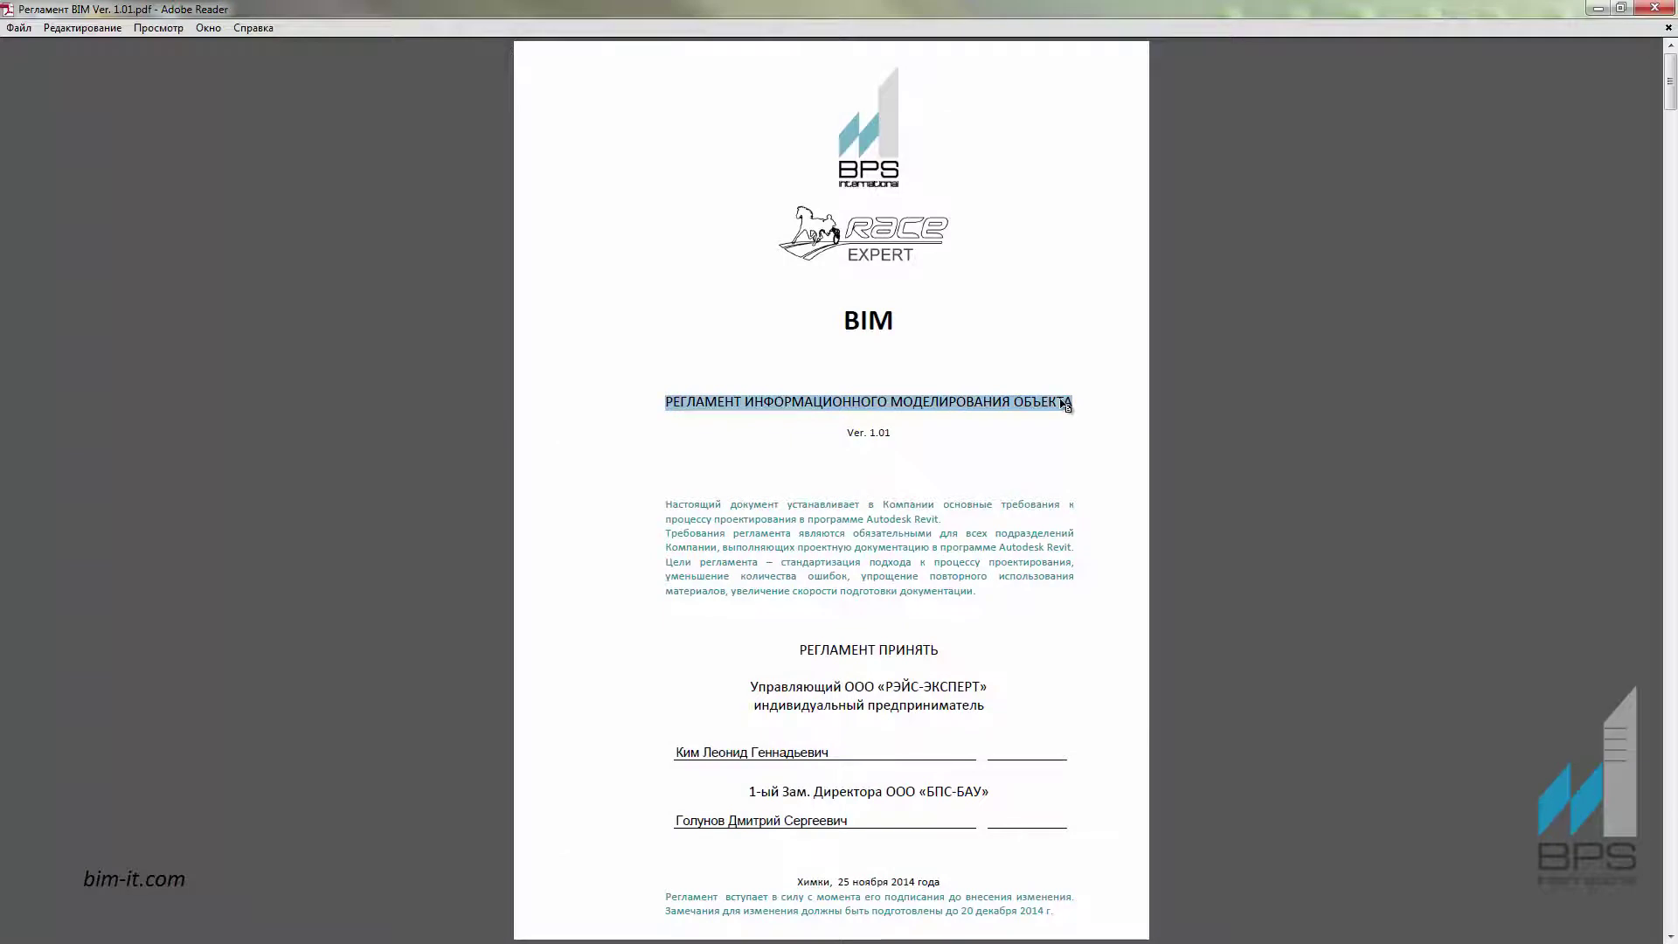
pyautogui.scroll(-6, 1057, 404)
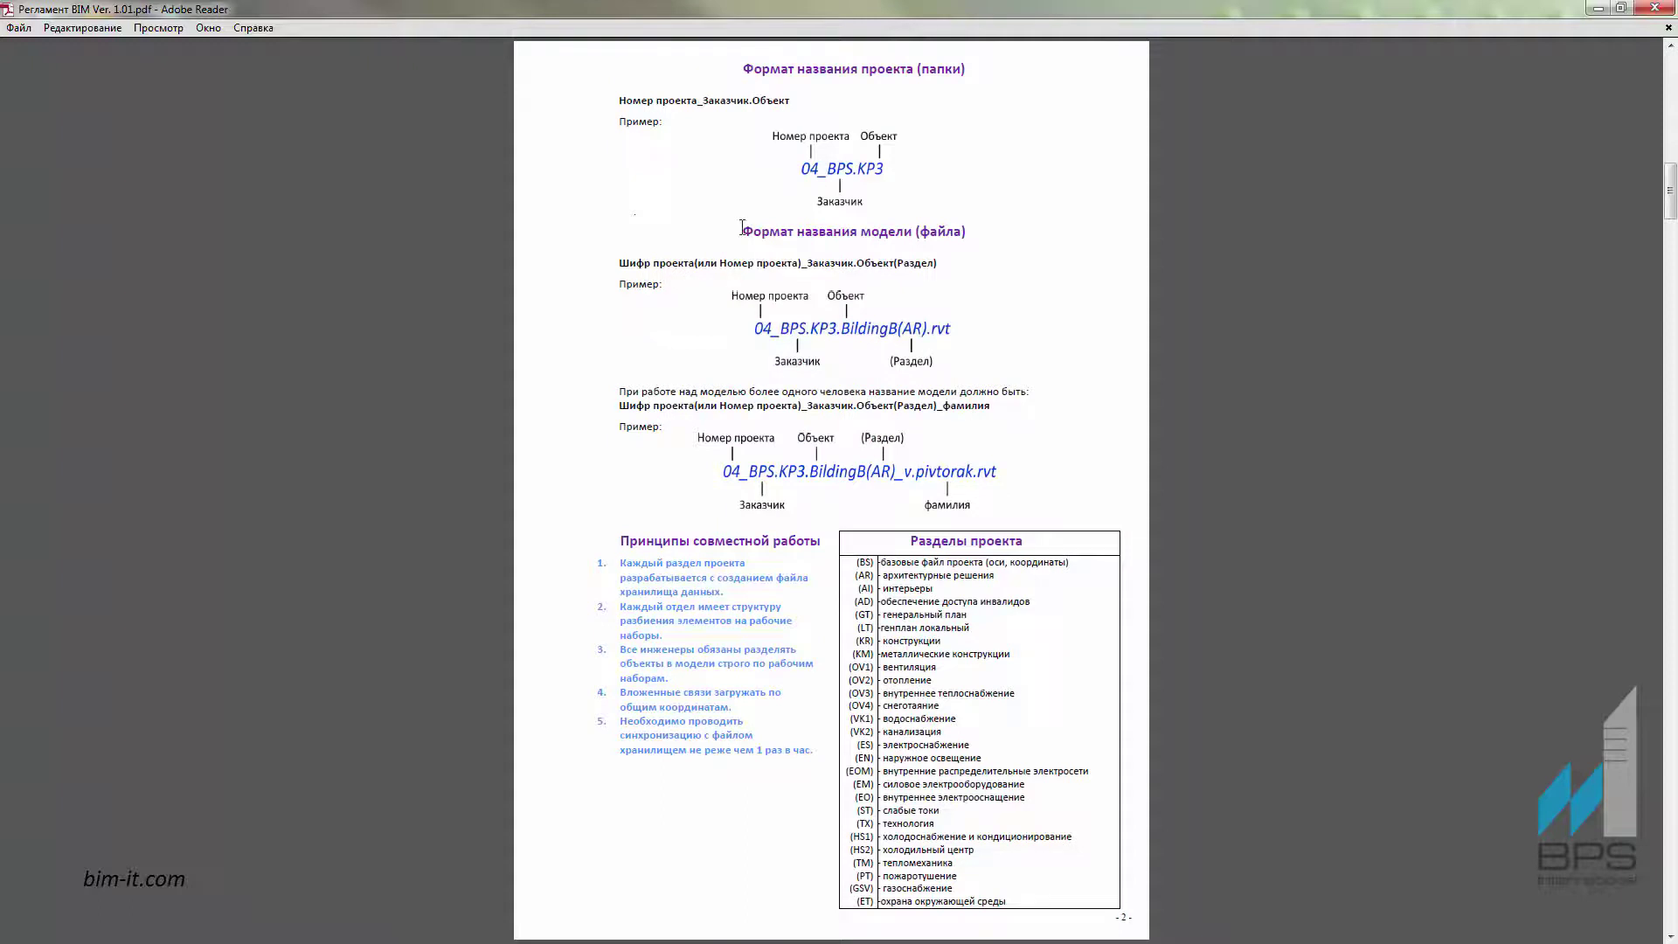
pyautogui.moveTo(742, 226); pyautogui.dragTo(911, 232)
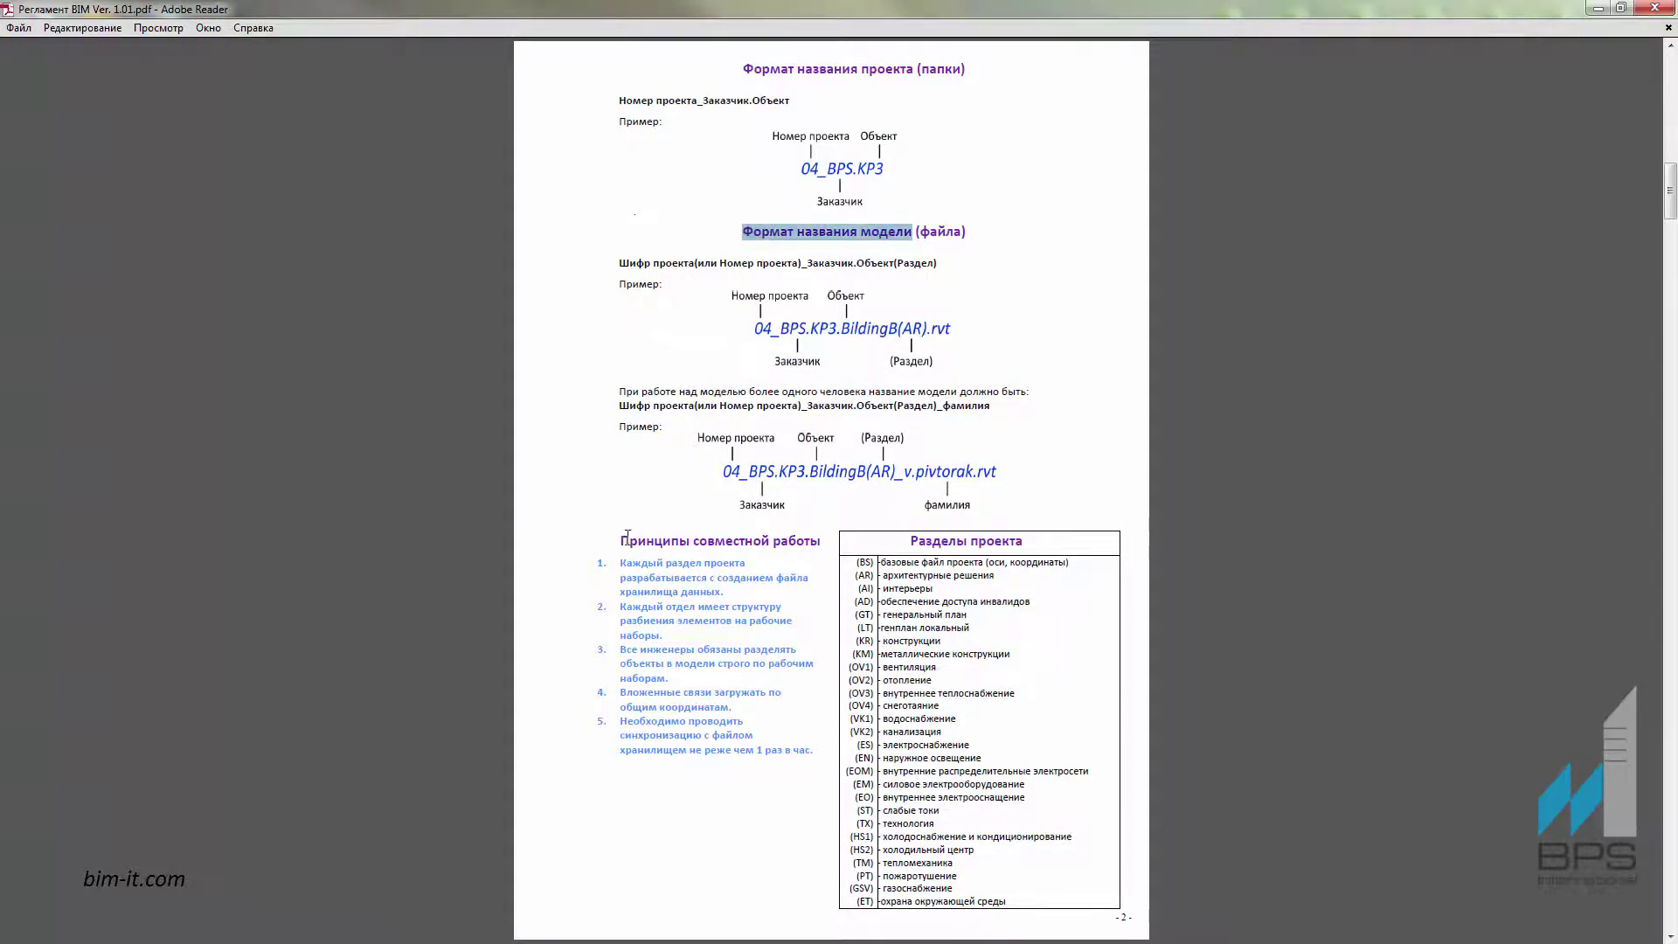
pyautogui.moveTo(623, 540); pyautogui.dragTo(871, 903)
pyautogui.click(894, 542)
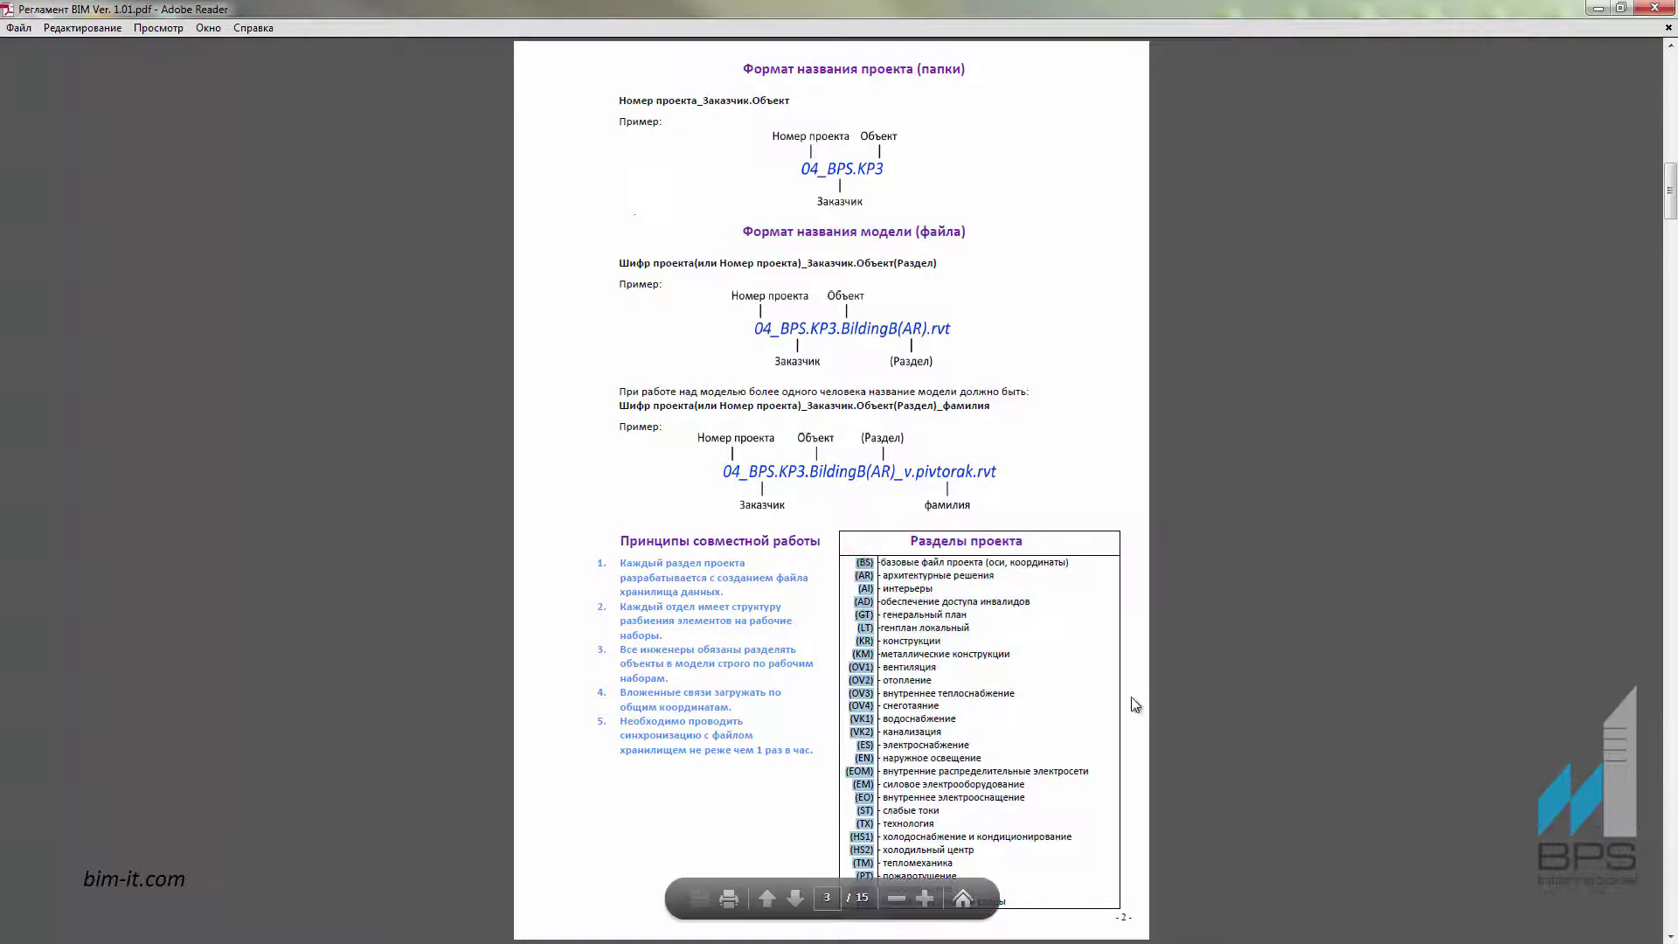
# Highlight the project file storage heading and continue to the templates page 5.
pyautogui.scroll(-1, 1337, 406)
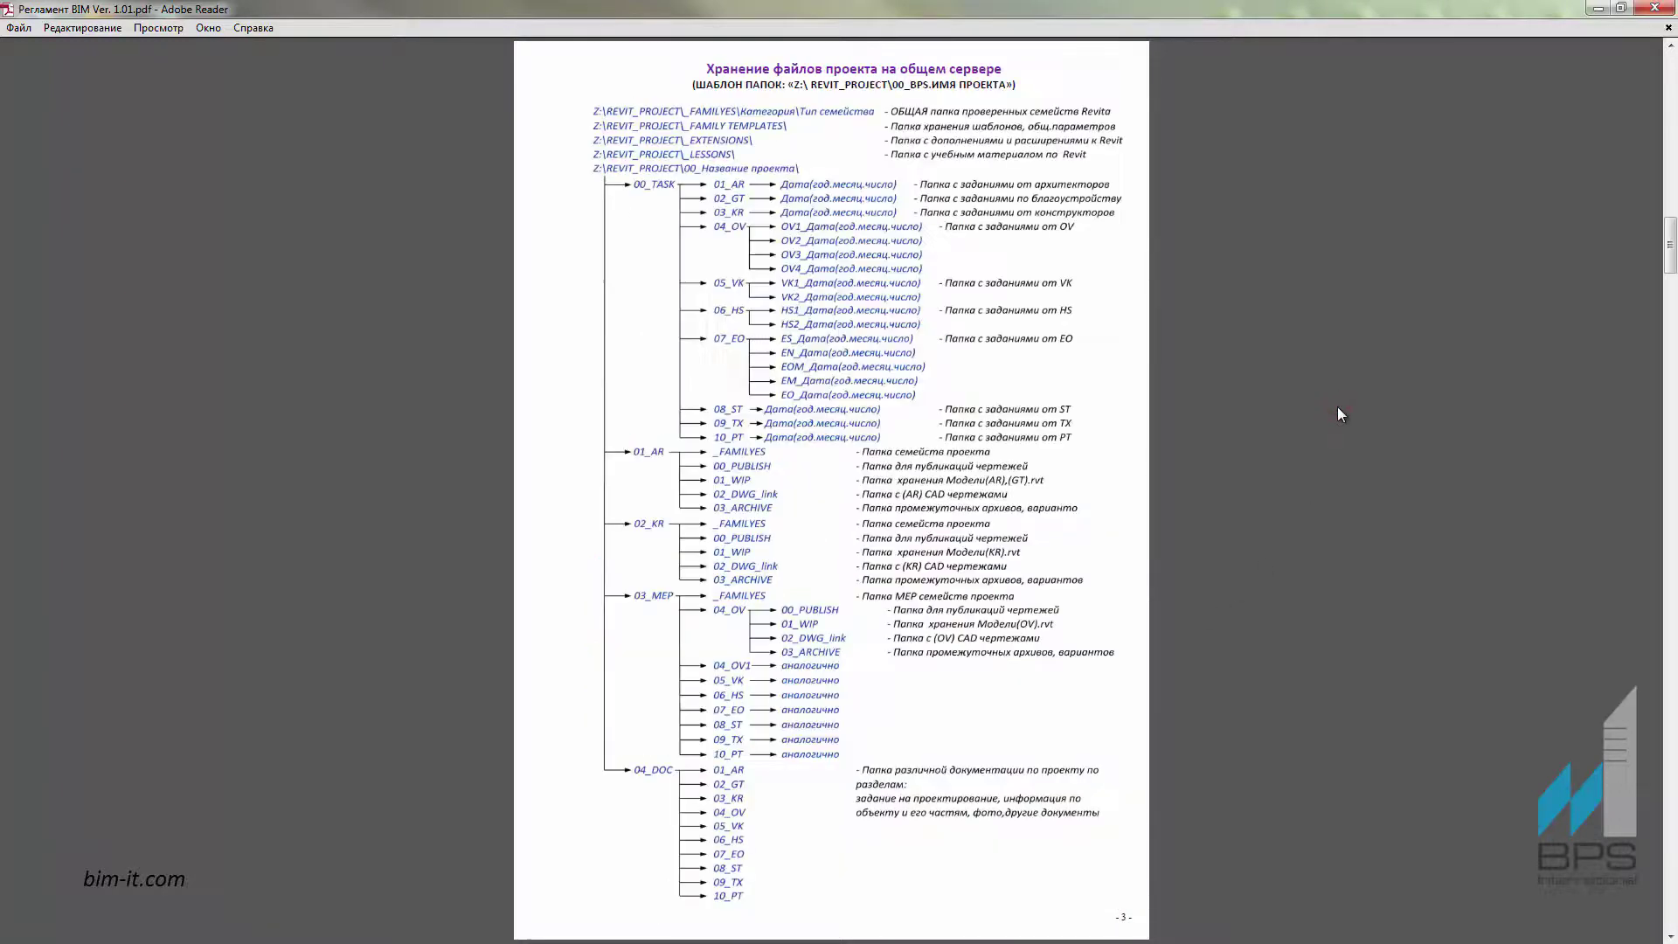
pyautogui.moveTo(707, 67); pyautogui.dragTo(876, 72)
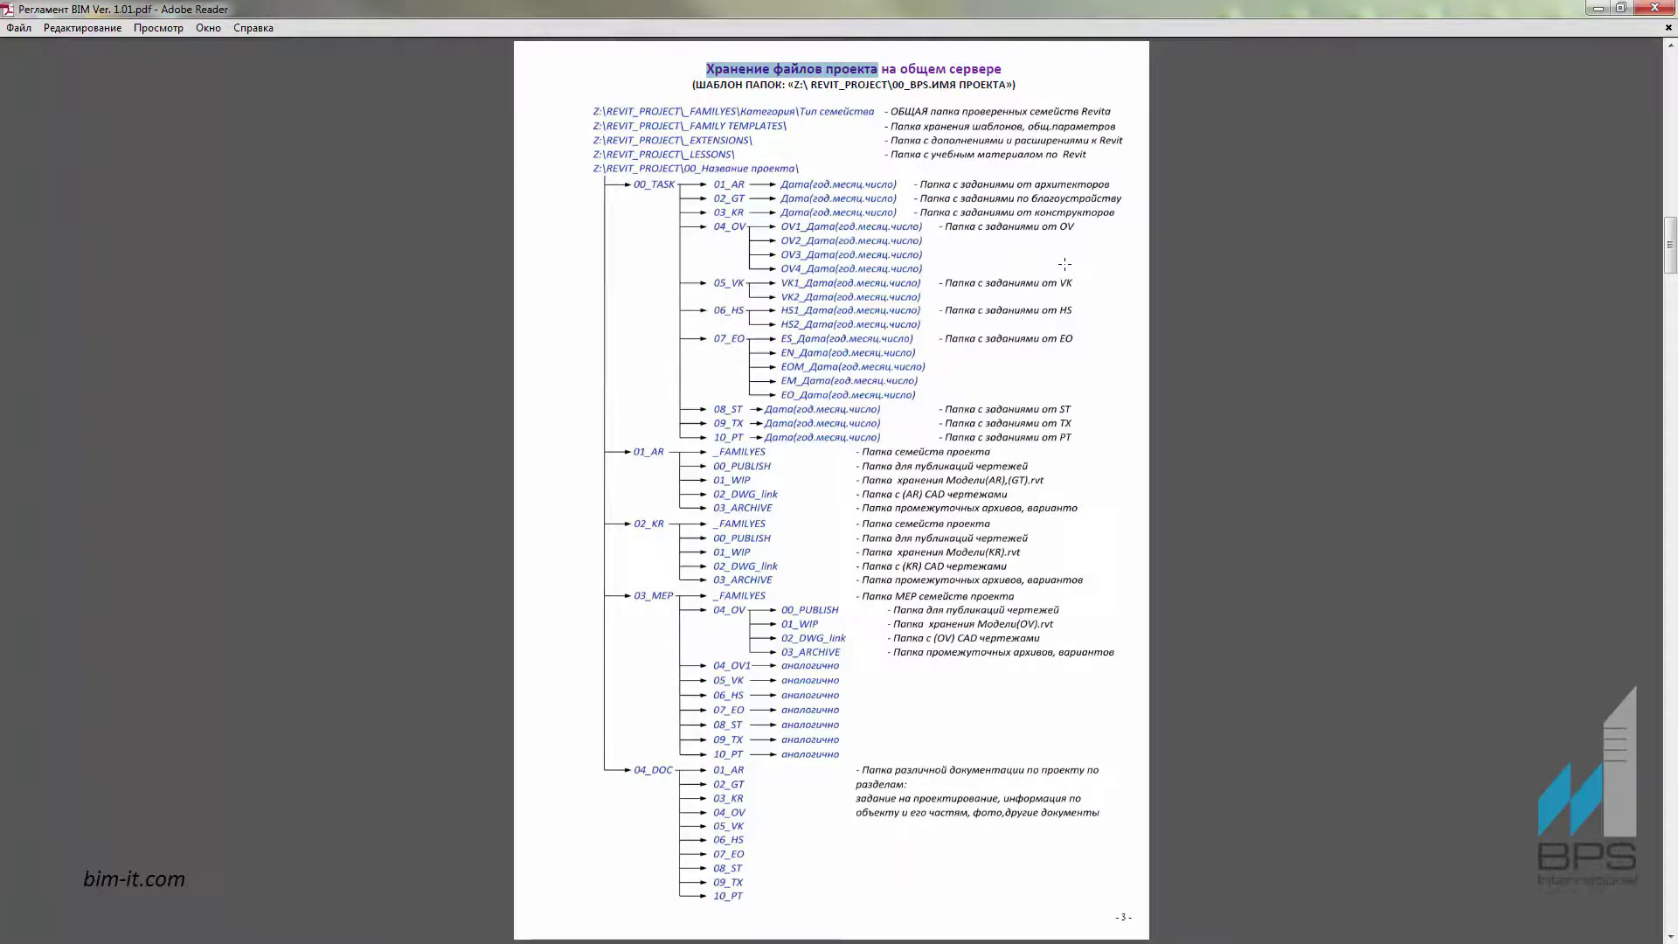
pyautogui.scroll(-1, 1064, 263)
# Highlight the Шаблоны, Шрифт, Толщины линий and Стили линий headings.
pyautogui.scroll(-1, 1064, 263)
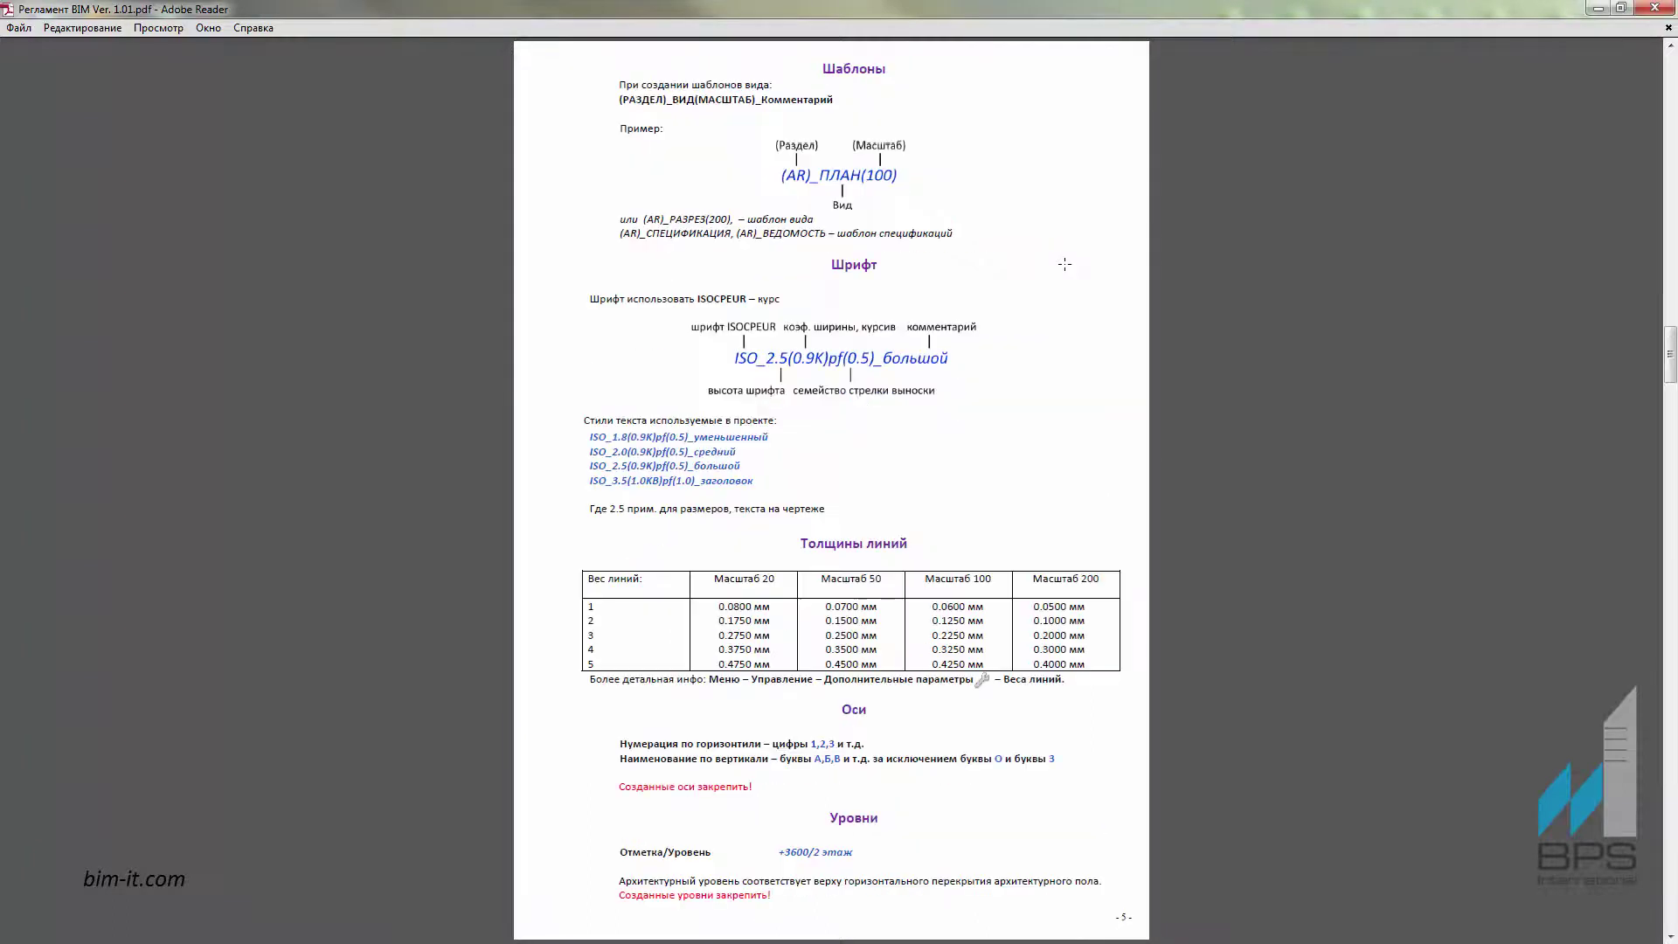
pyautogui.moveTo(822, 72); pyautogui.dragTo(887, 80)
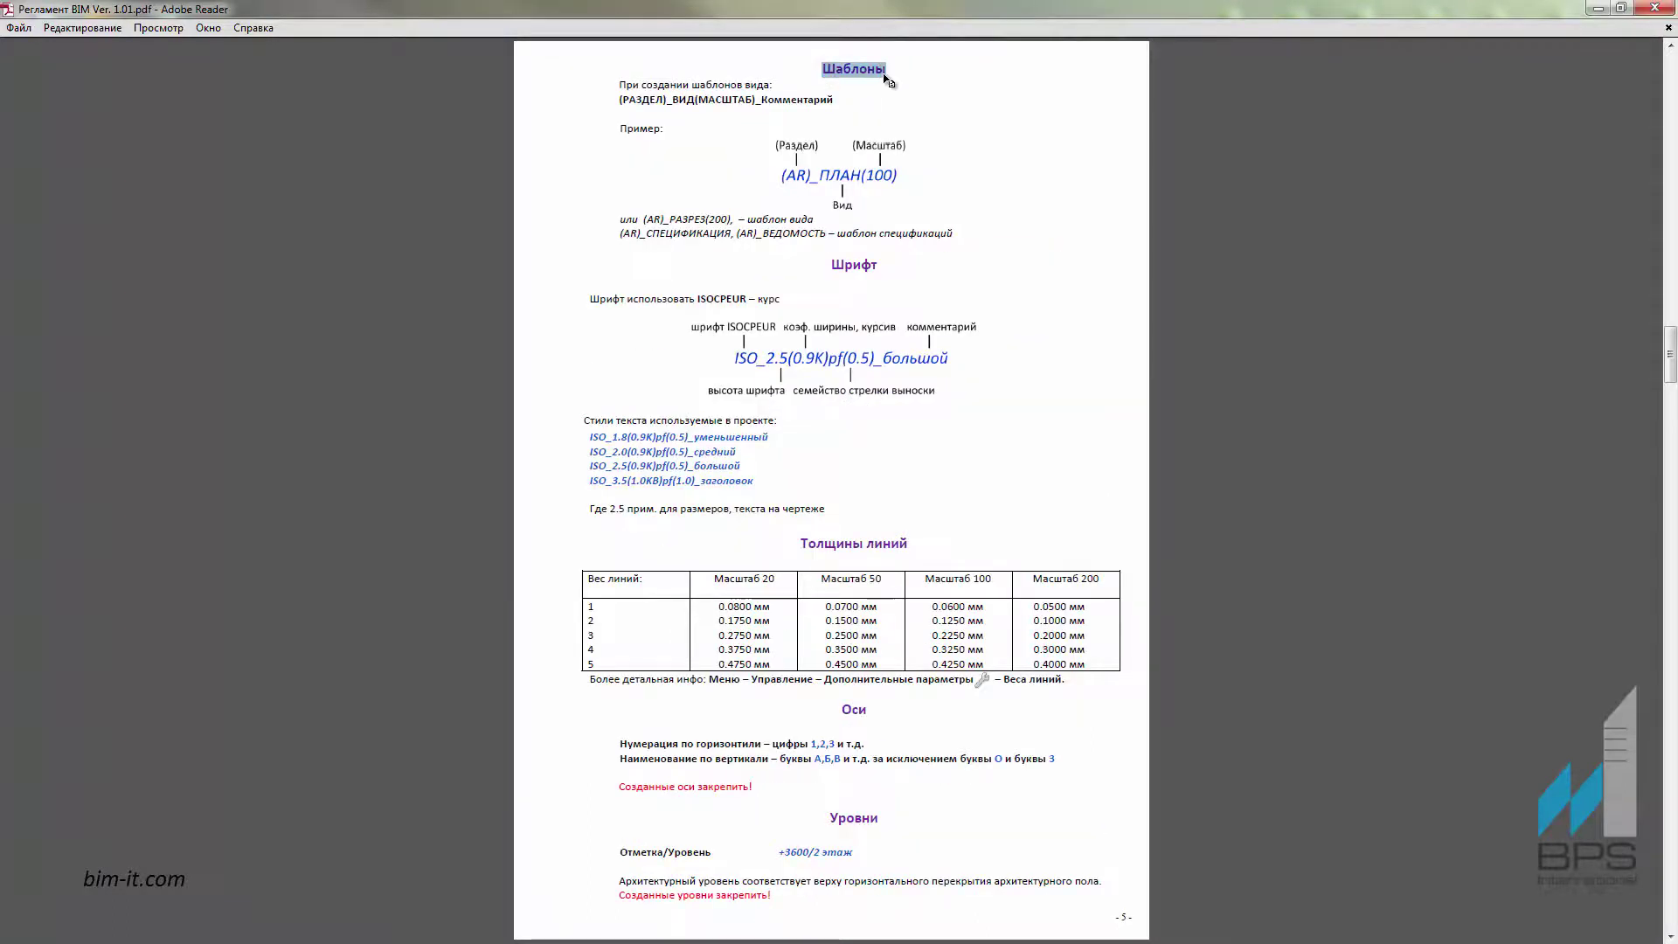
pyautogui.moveTo(828, 261); pyautogui.dragTo(880, 268)
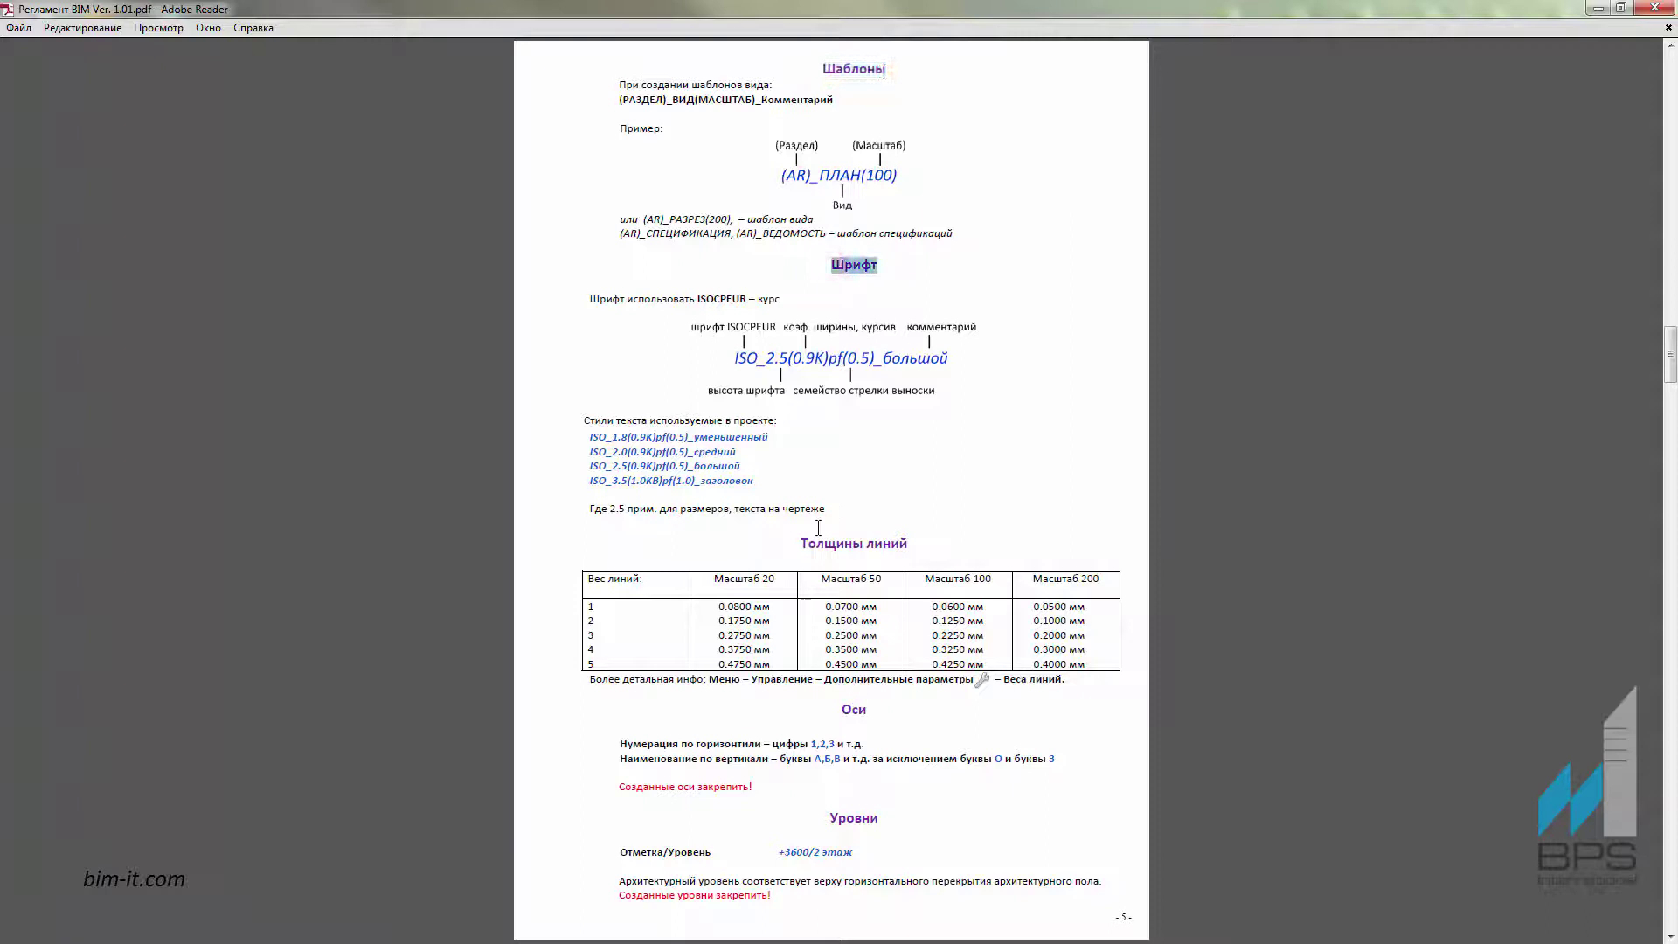
pyautogui.moveTo(799, 543); pyautogui.dragTo(910, 548)
pyautogui.scroll(-1, 993, 411)
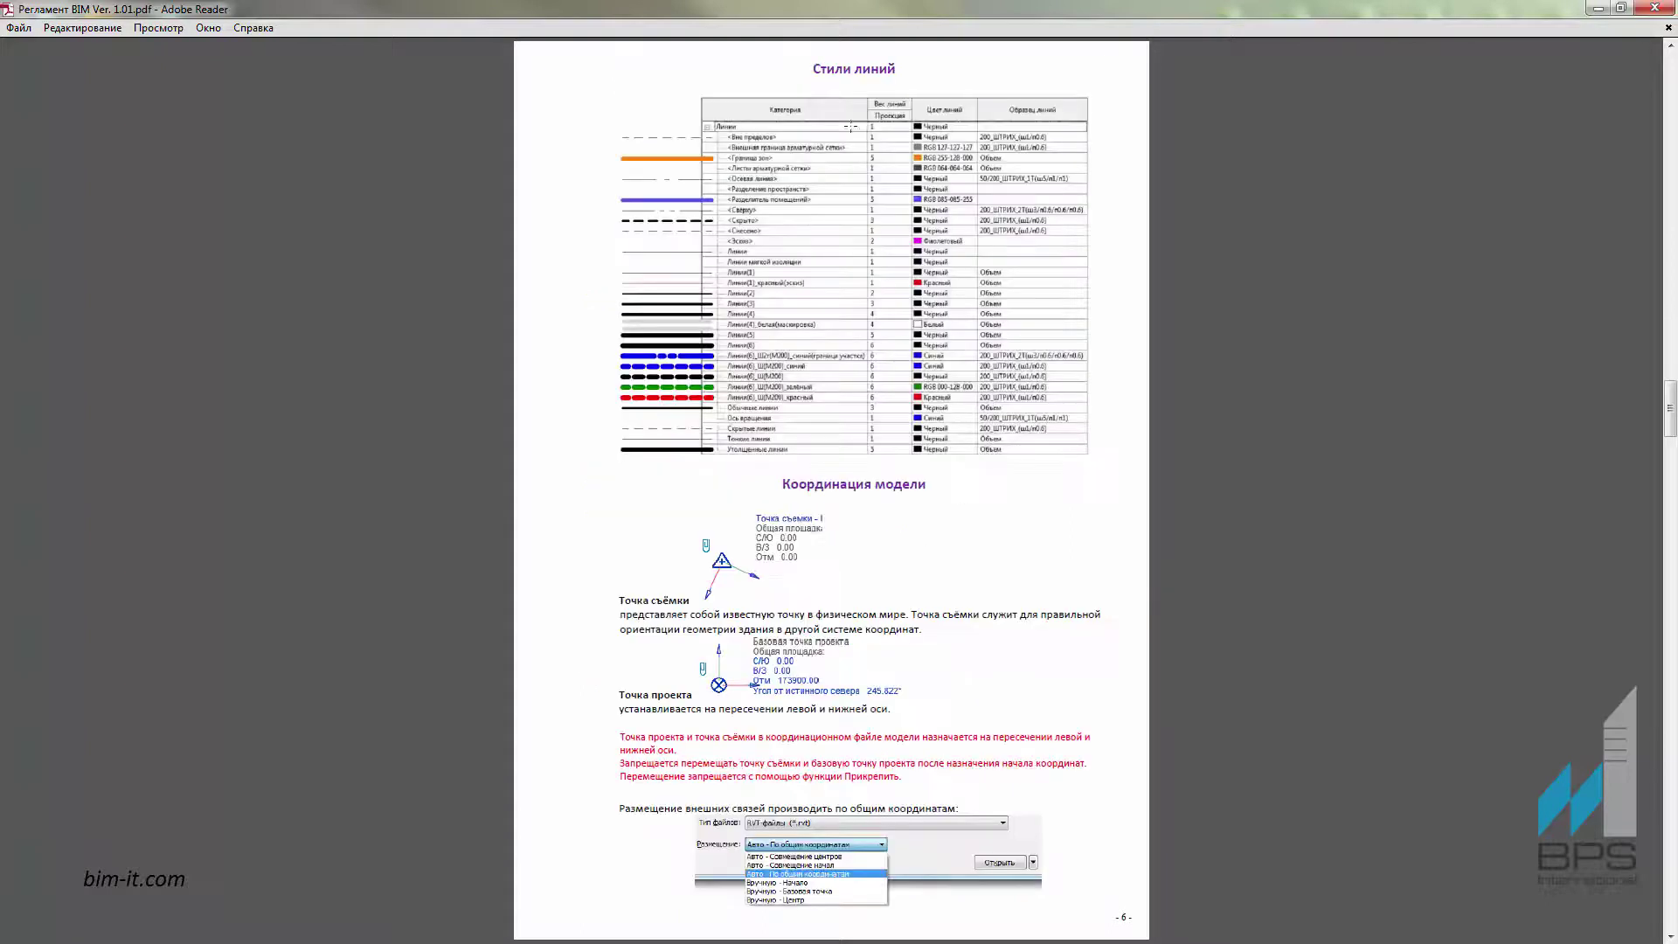
pyautogui.moveTo(809, 64); pyautogui.dragTo(897, 83)
# Highlight the task transfer and task loading rule headings, then continue to the family composition table.
pyautogui.scroll(-1, 899, 233)
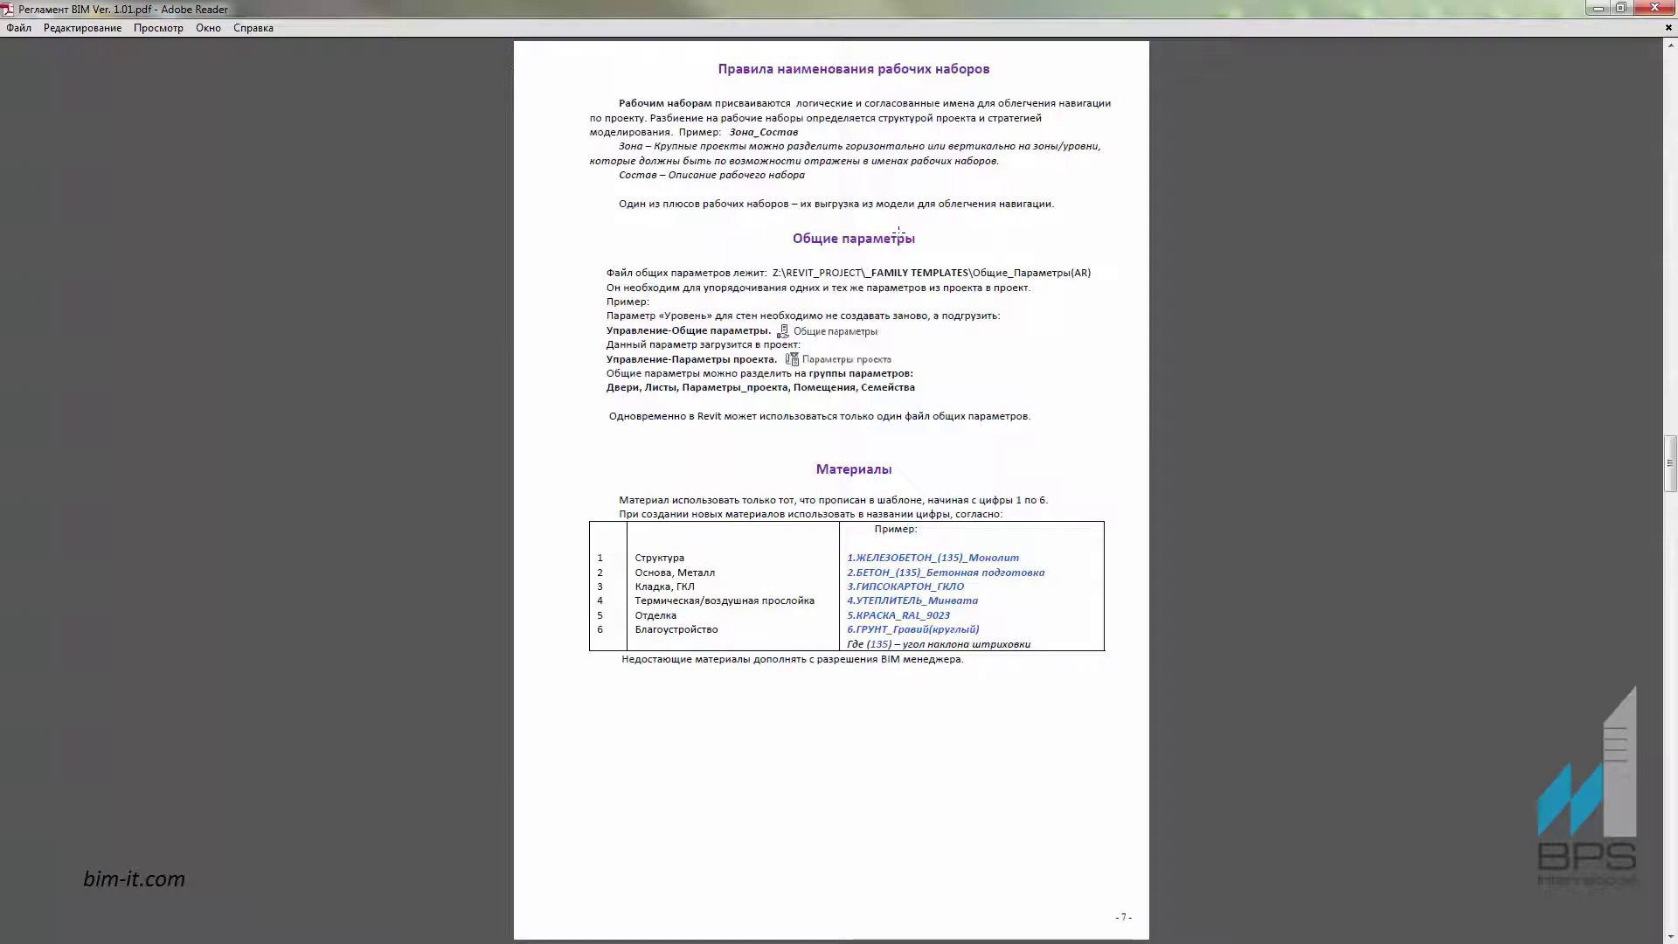
pyautogui.scroll(-1, 899, 232)
pyautogui.moveTo(767, 69); pyautogui.dragTo(944, 73)
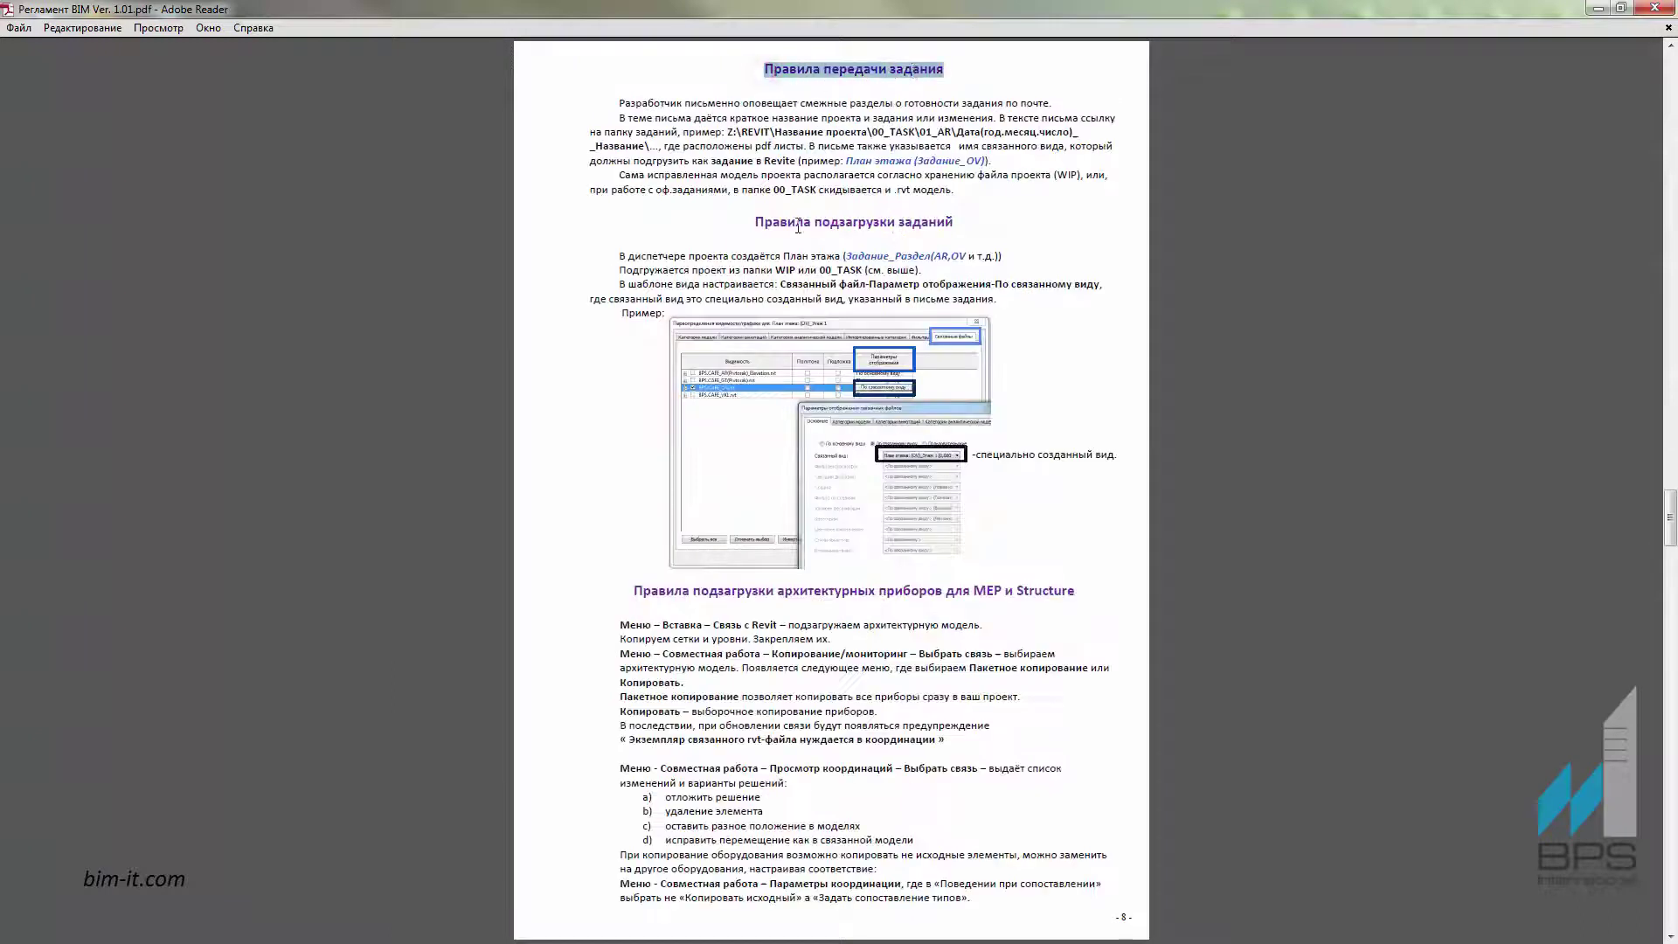
pyautogui.moveTo(755, 224); pyautogui.dragTo(953, 223)
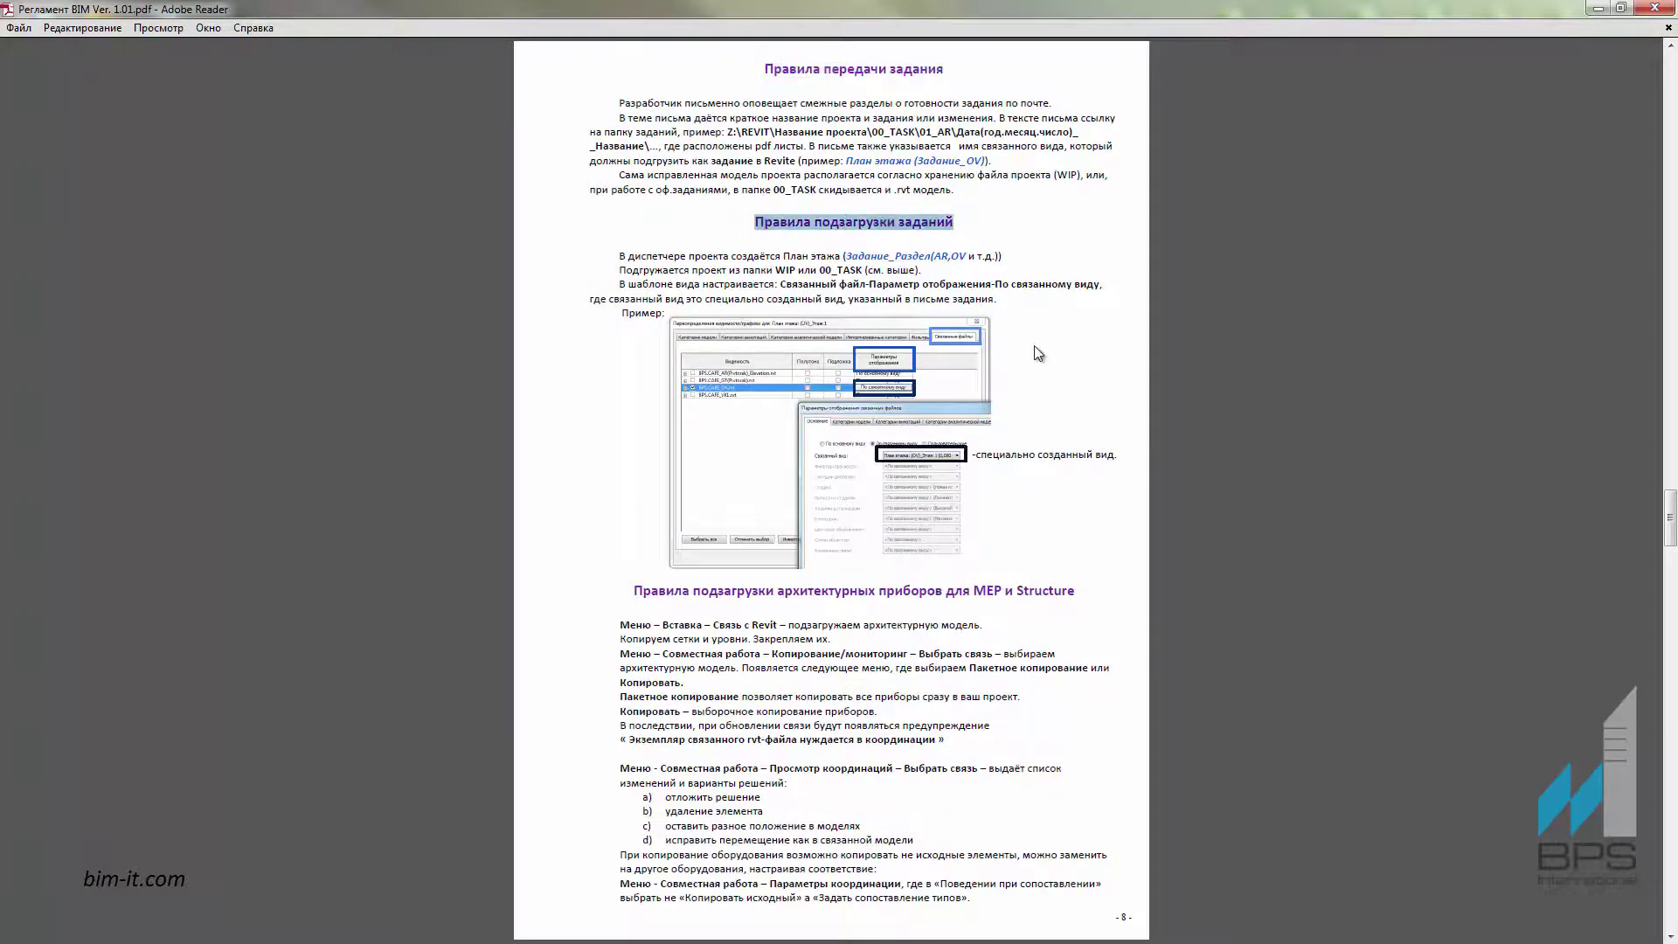
pyautogui.scroll(-2, 1038, 353)
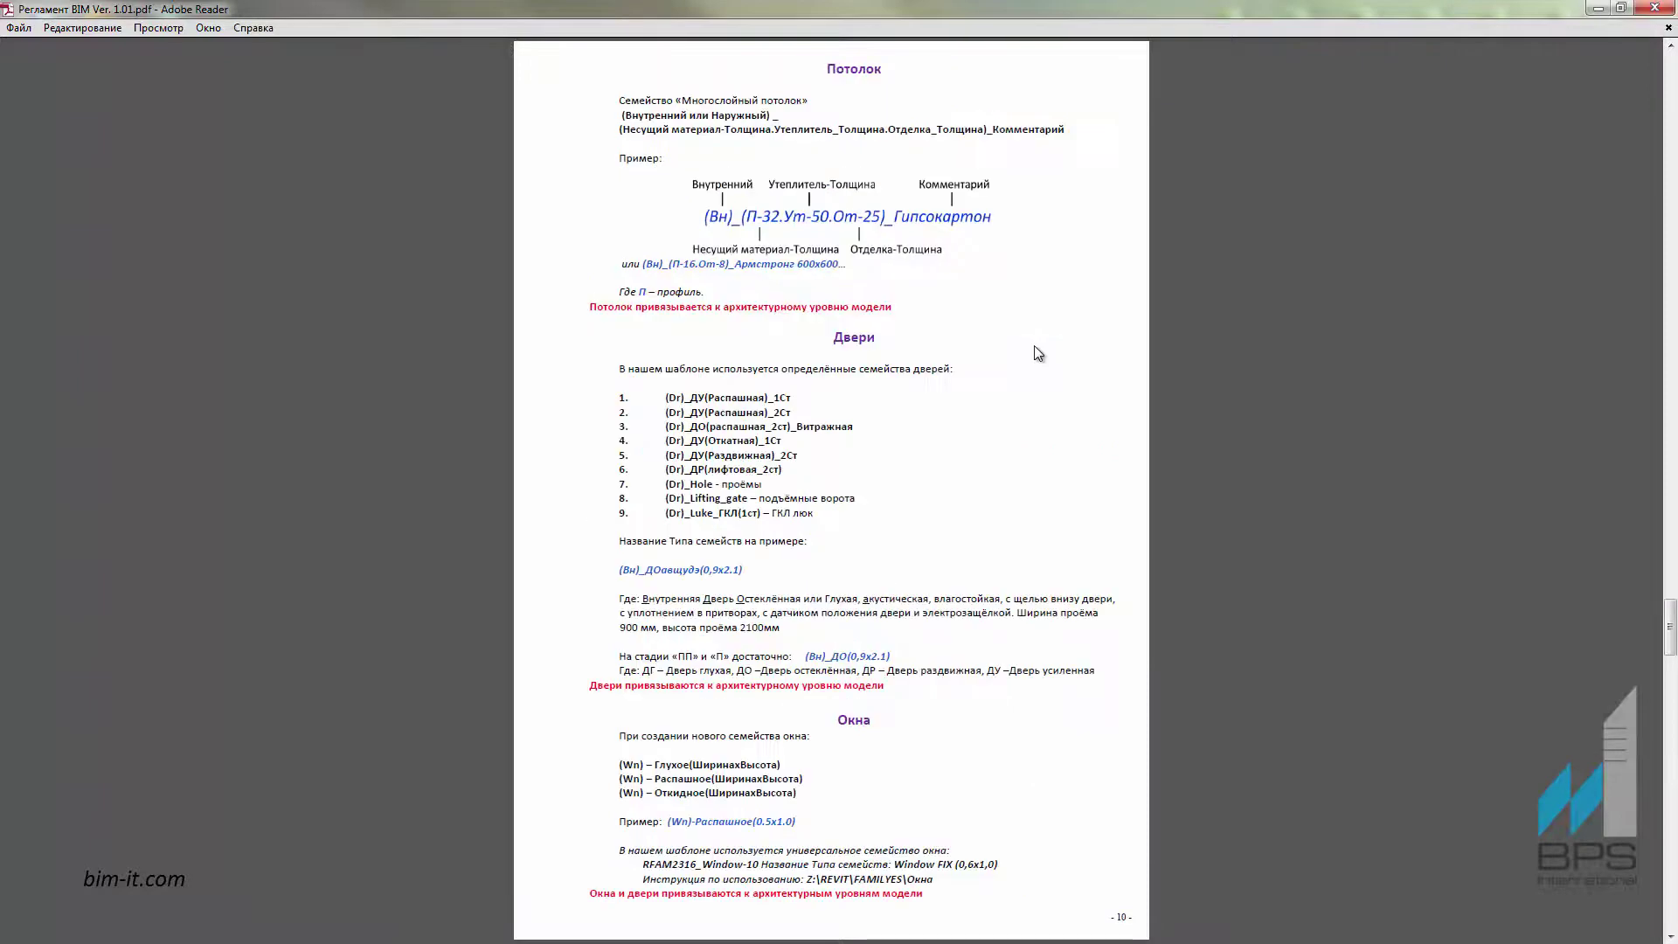
pyautogui.scroll(-2, 1038, 353)
pyautogui.scroll(-2, 1039, 353)
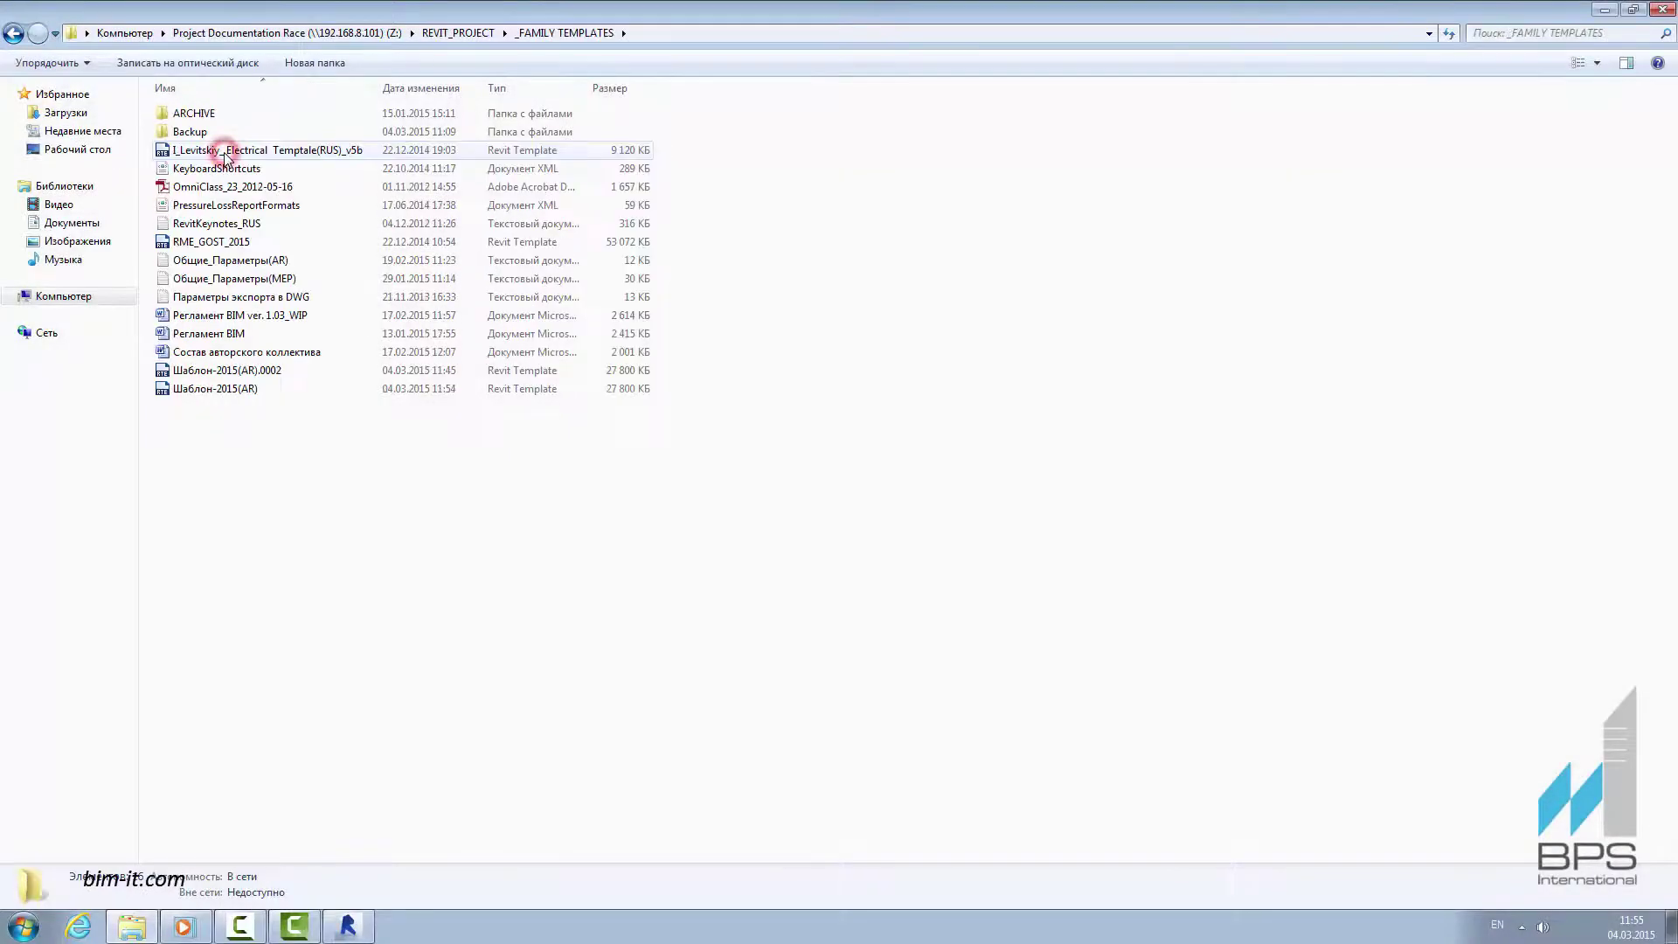
# Select the Шаблон-2015(AR) template file and switch to the Revit window.
pyautogui.click(219, 390)
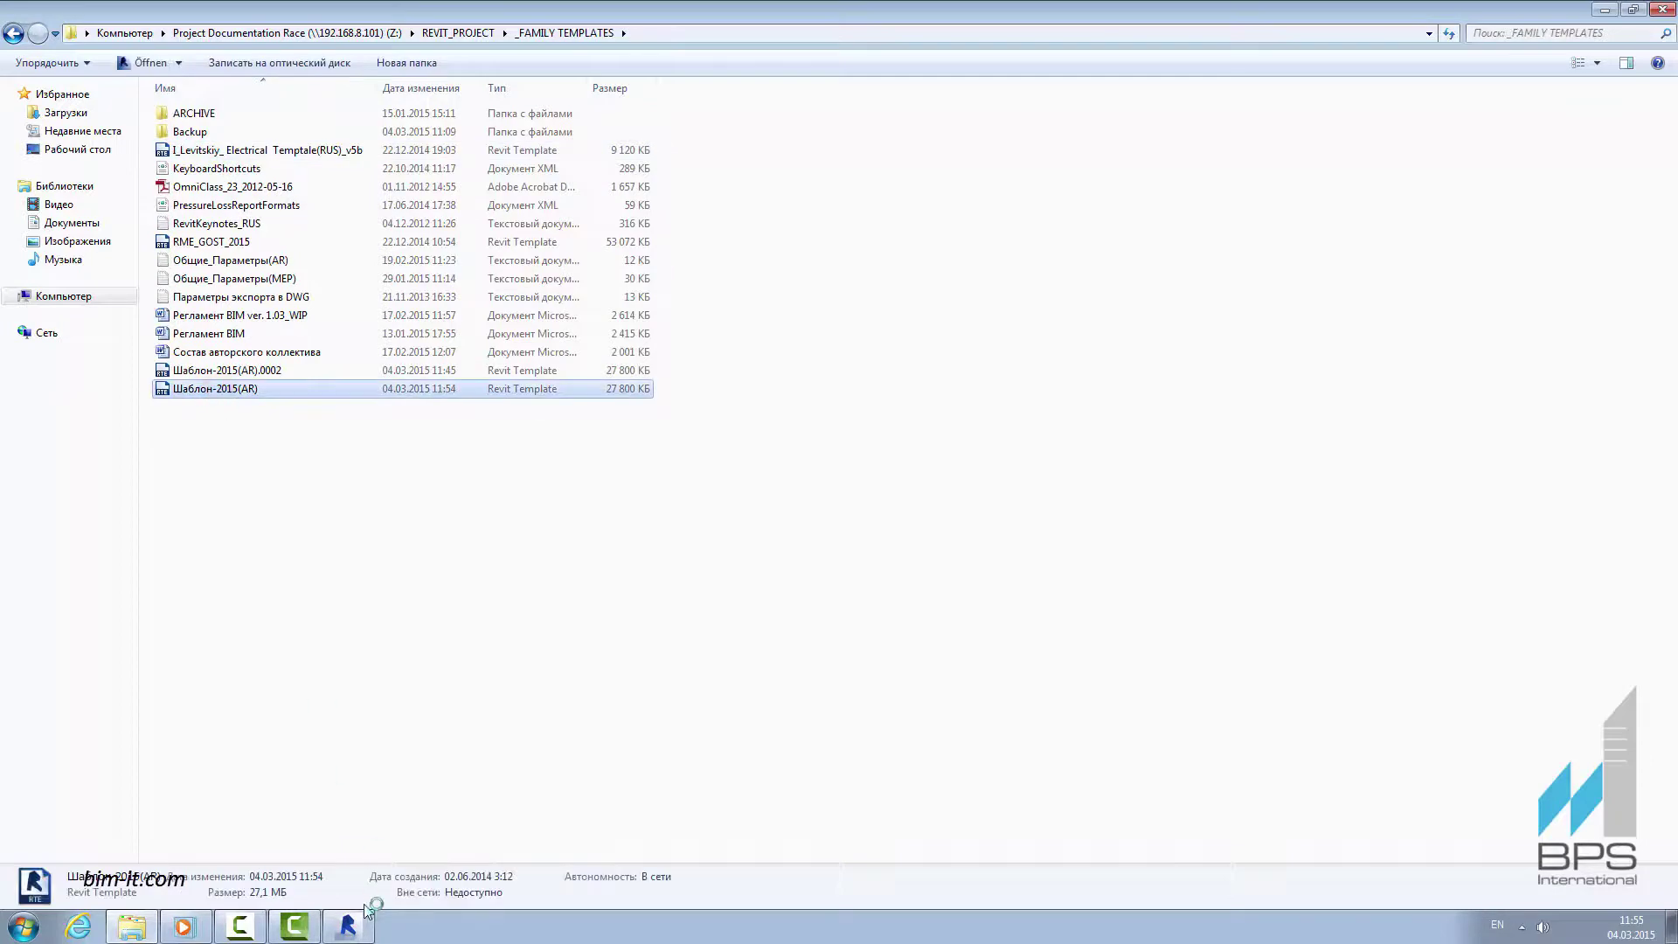
pyautogui.click(366, 931)
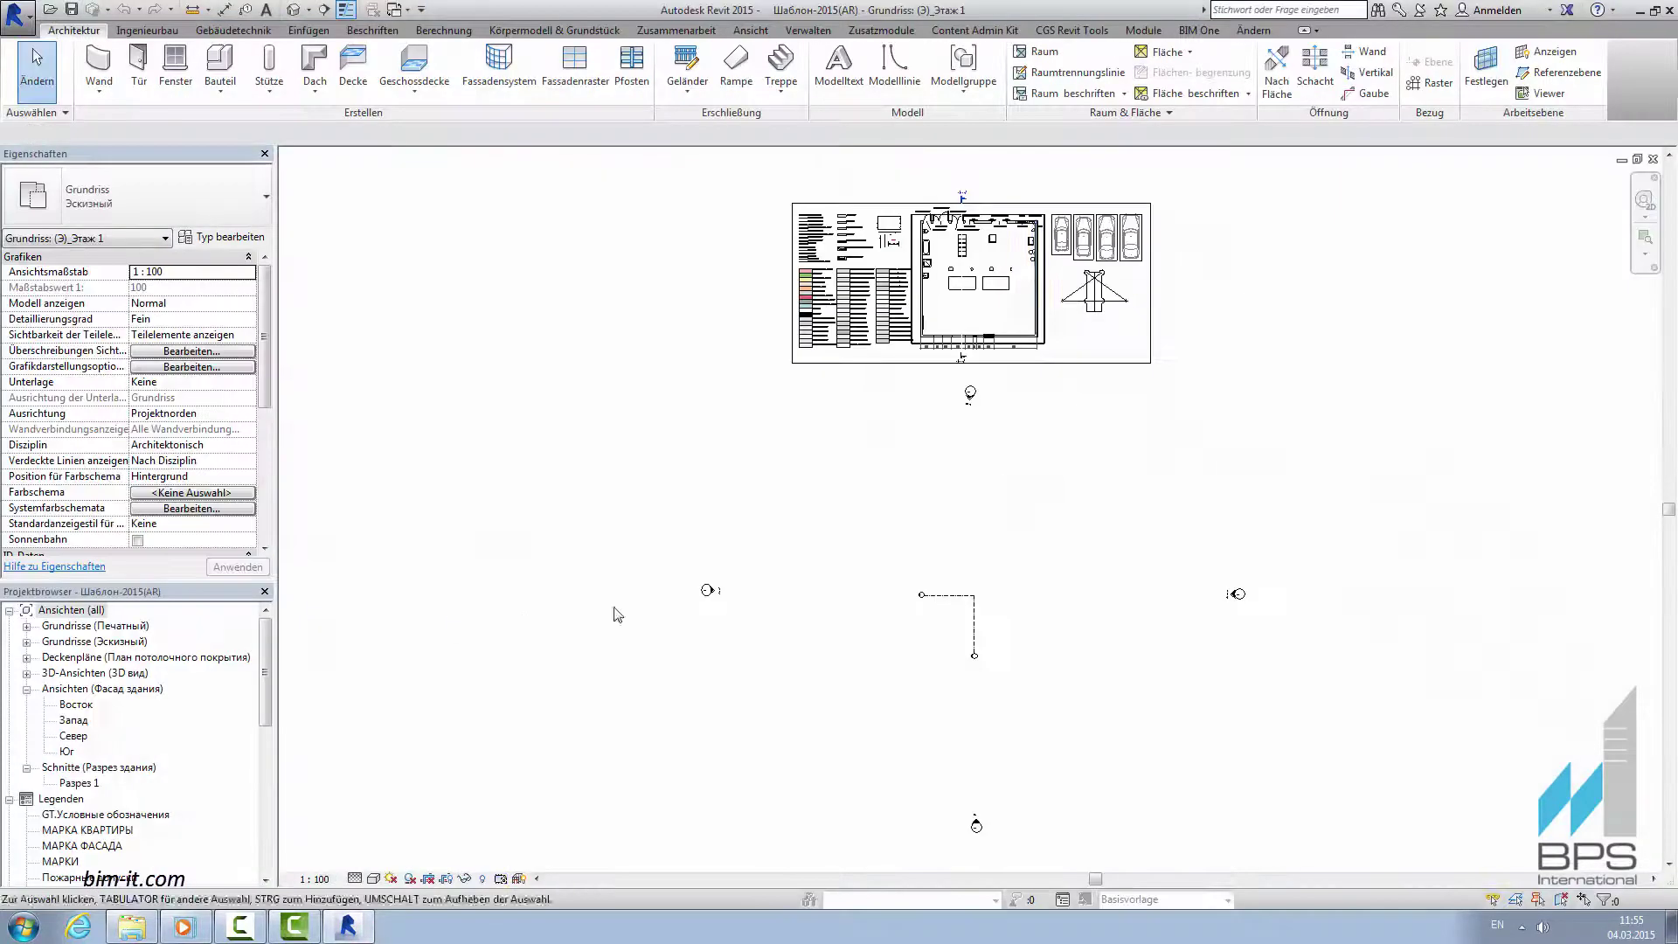
# Zoom over the wall-type and colour/hatch legends, then switch to the default 3D view.
pyautogui.scroll(8, 942, 274)
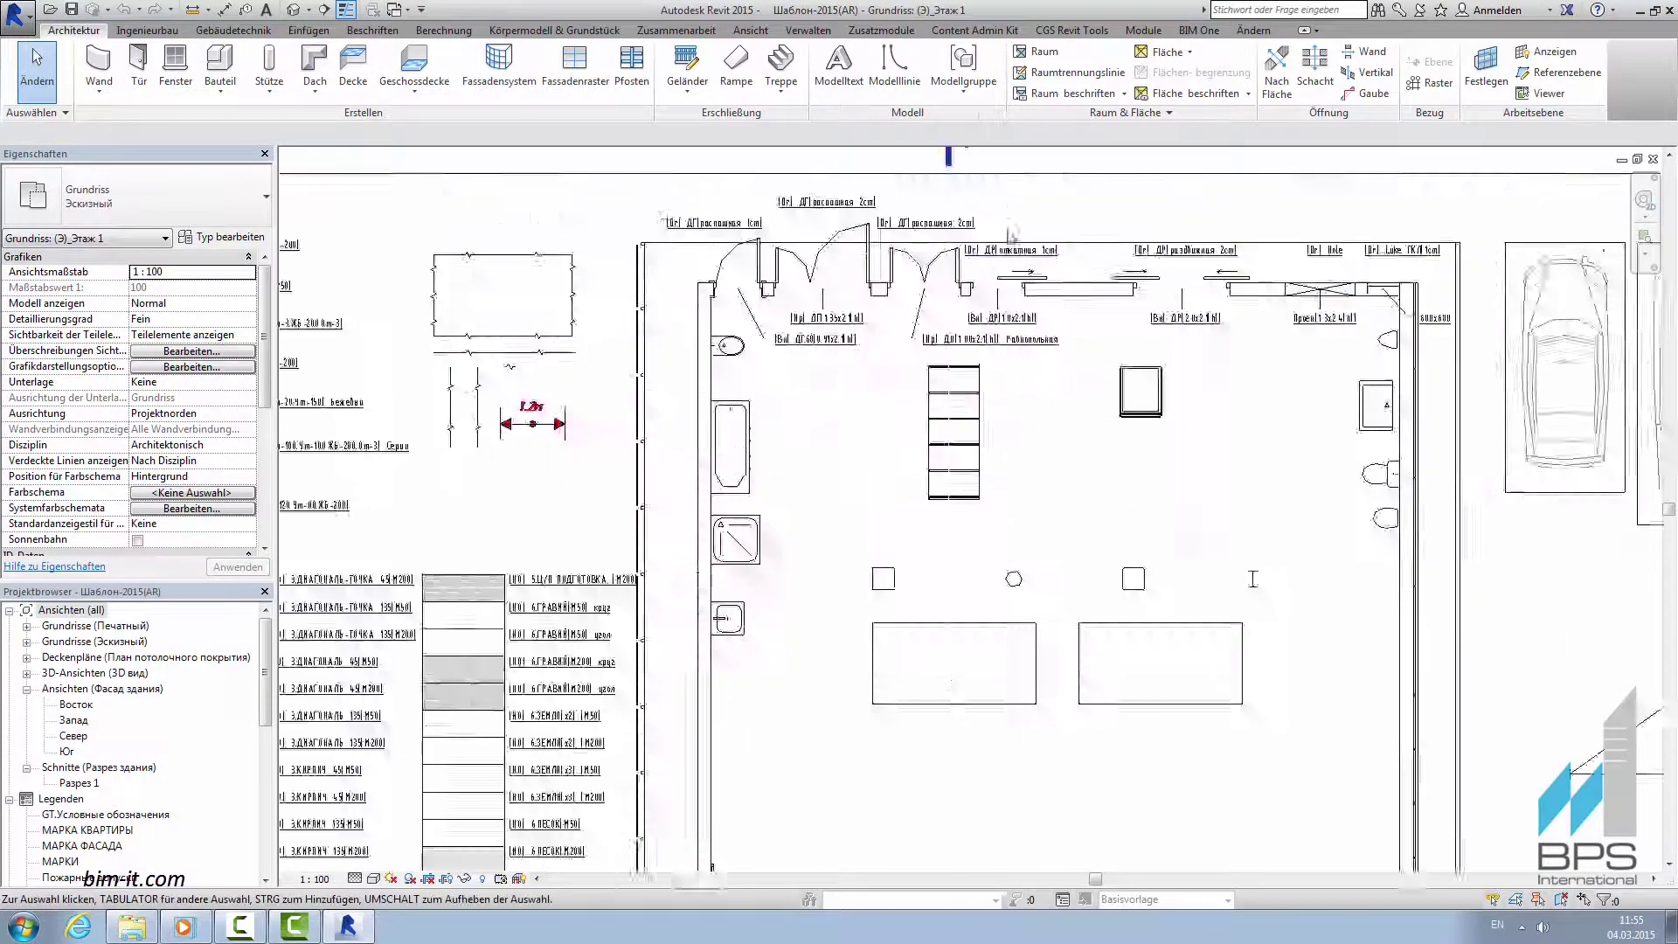
pyautogui.scroll(-6, 1002, 272)
pyautogui.scroll(6, 724, 367)
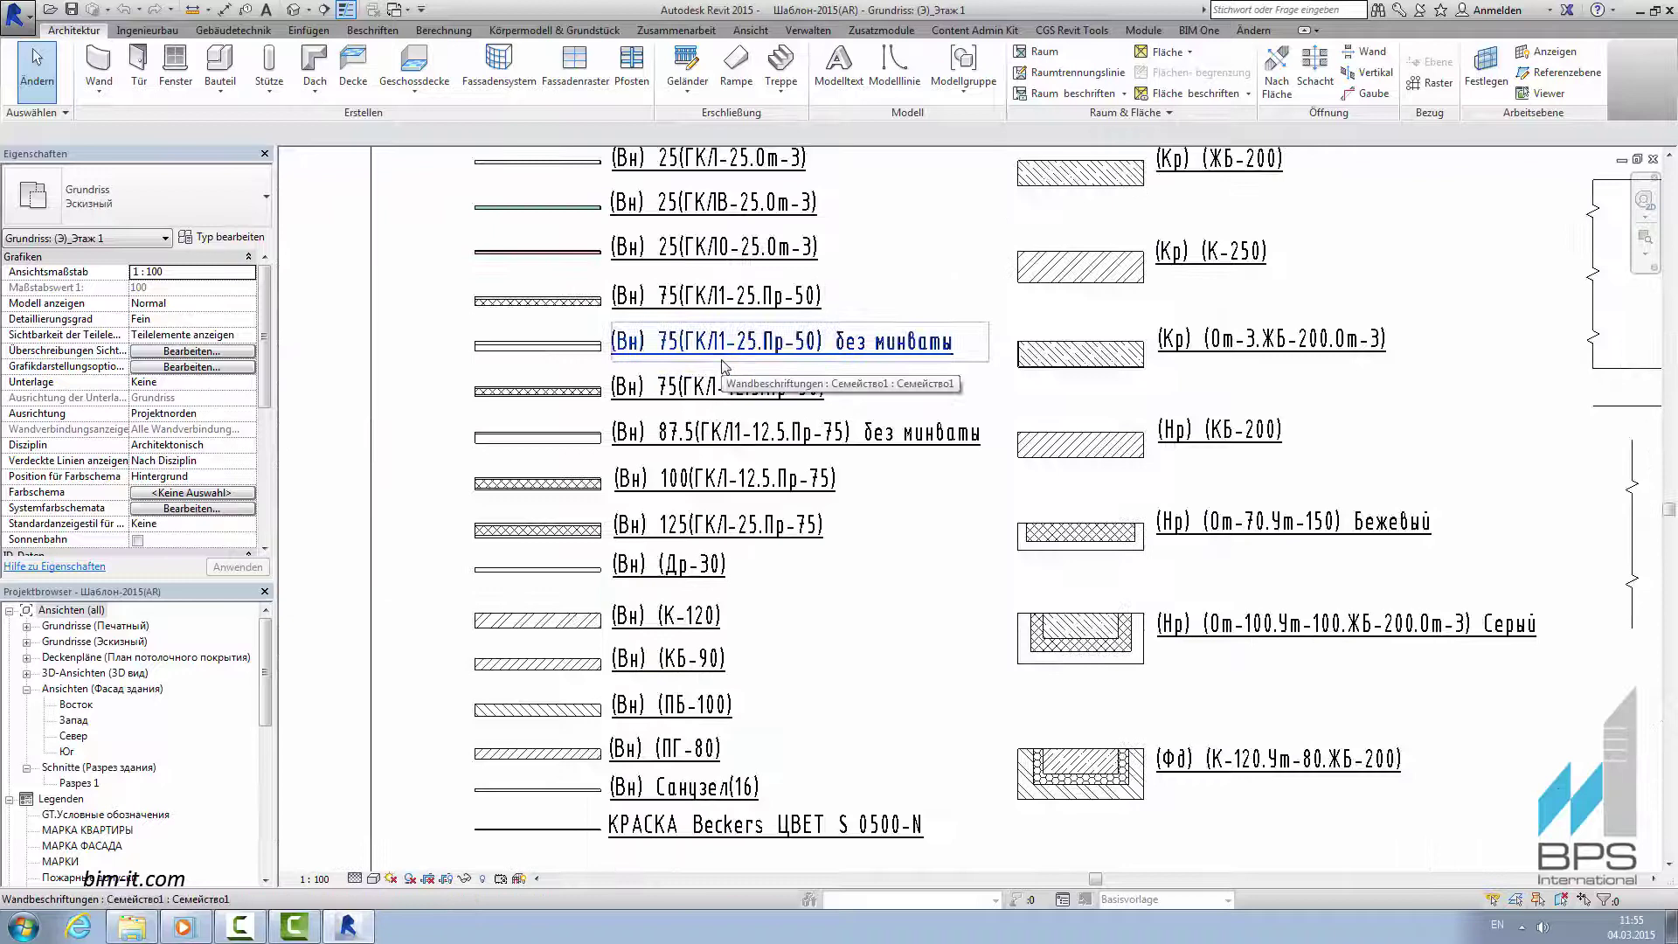
pyautogui.scroll(-3, 723, 367)
pyautogui.moveTo(723, 367); pyautogui.dragTo(575, 18, button='middle')
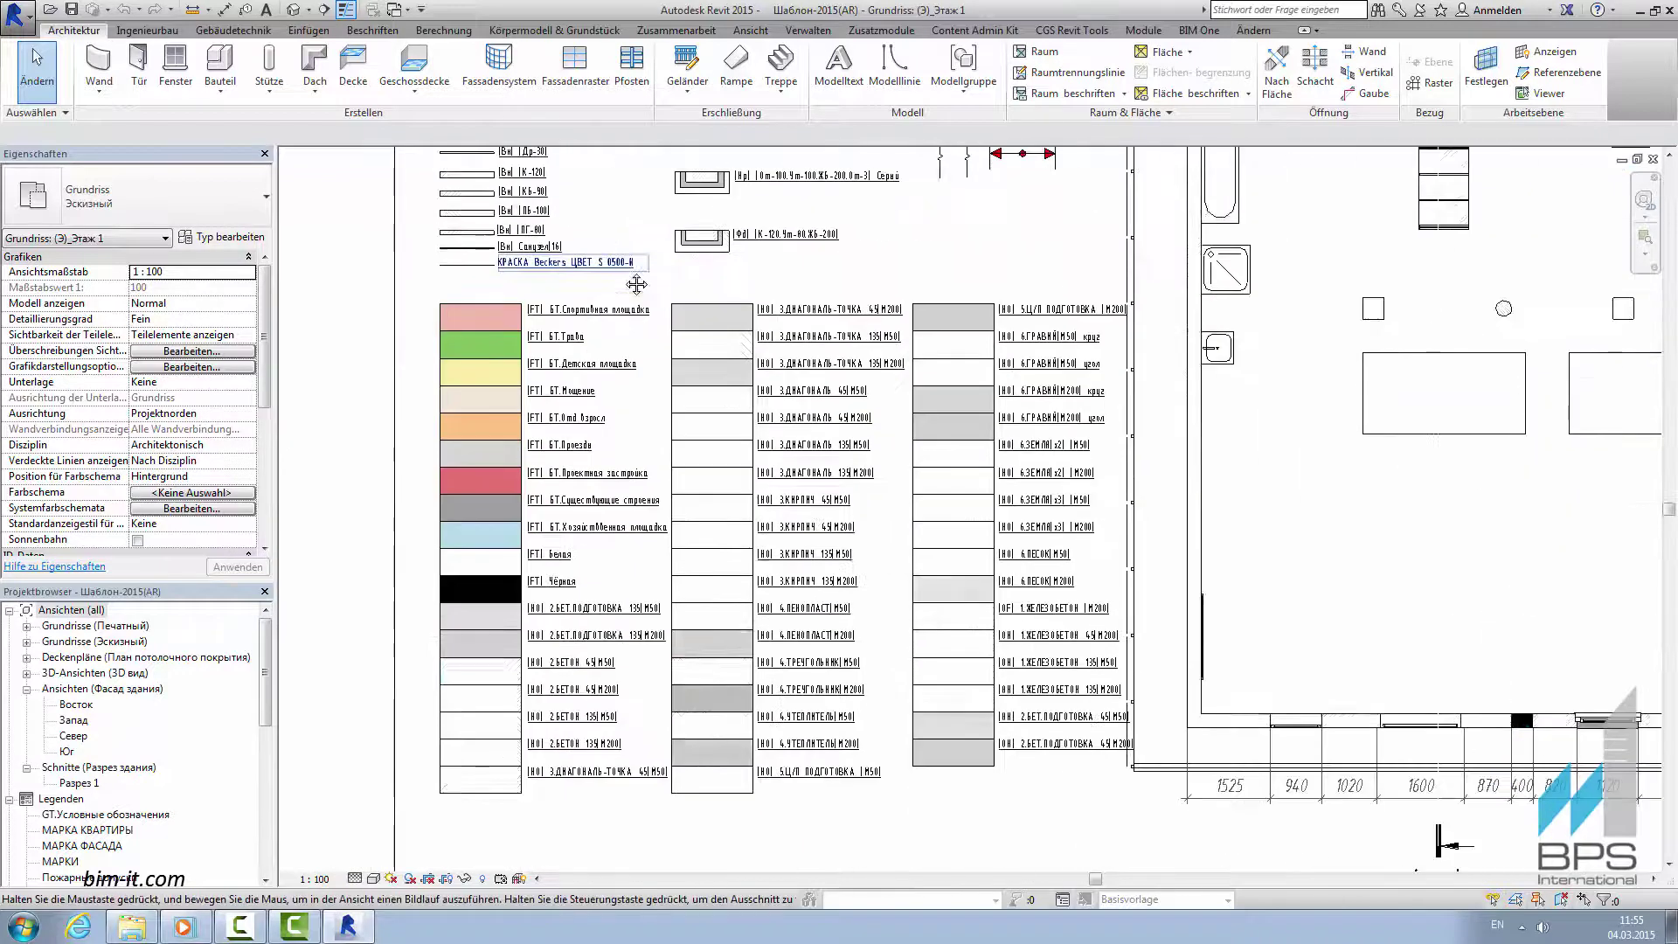
pyautogui.click(292, 12)
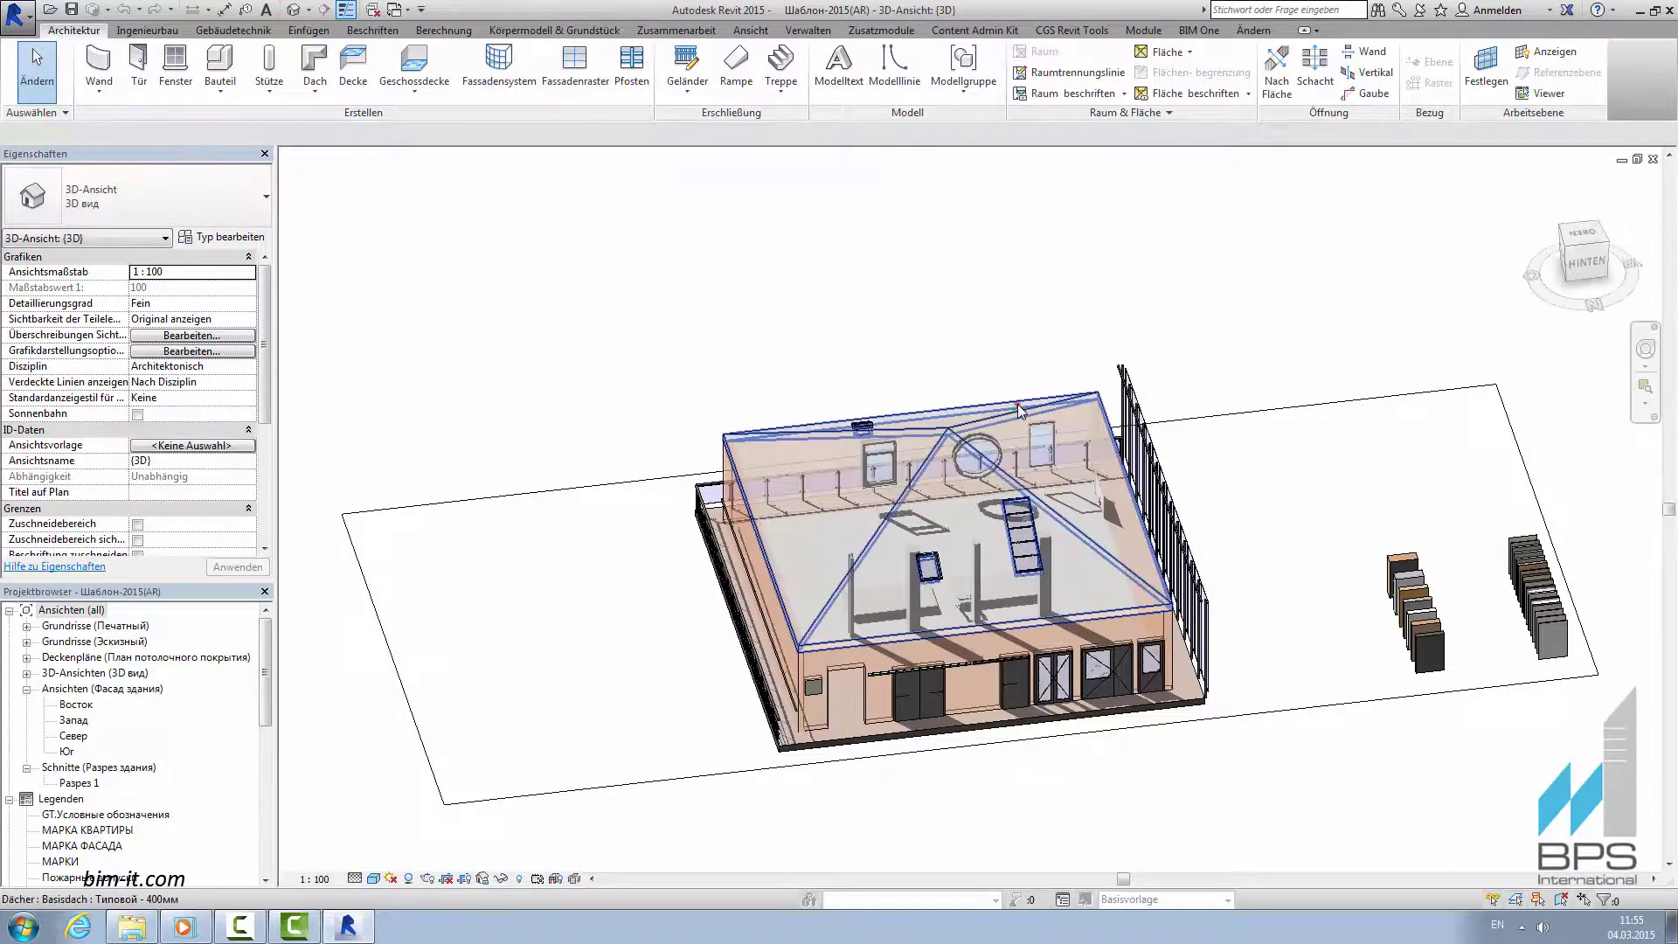
# Temporarily hide the roof and orbit the model to its opposite side.
pyautogui.click(1020, 411)
pyautogui.press('h')
pyautogui.press('h')
pyautogui.keyDown('shift'); pyautogui.moveTo(1019, 410); pyautogui.dragTo(703, 675, button='middle'); pyautogui.keyUp('shift')
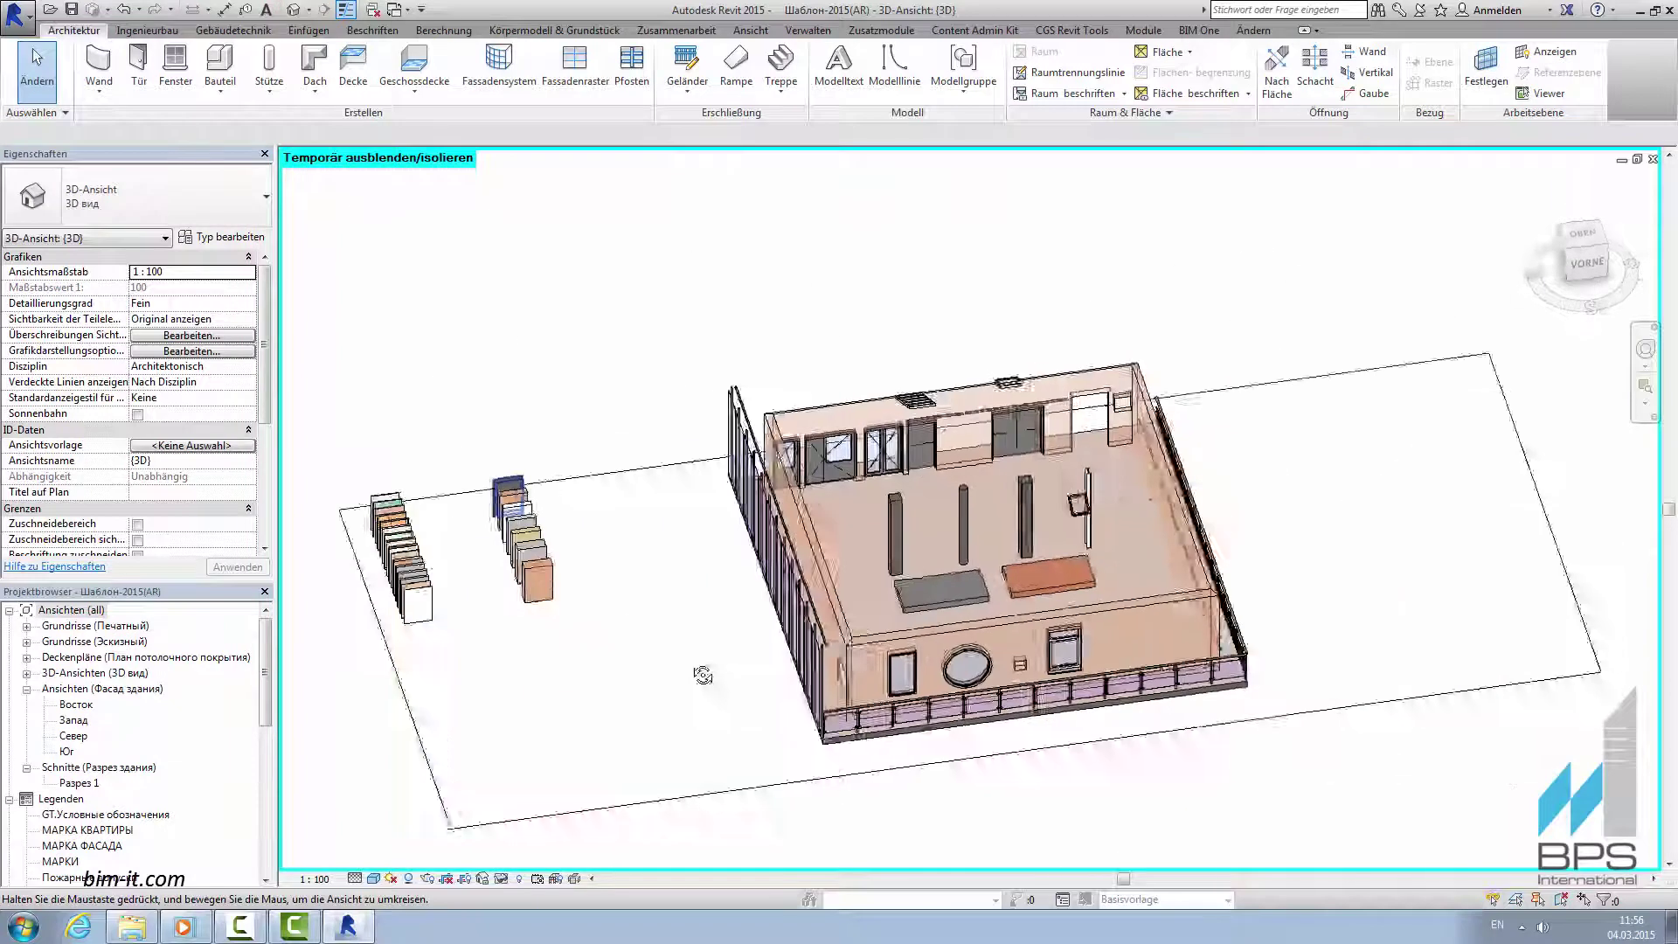
pyautogui.scroll(5, 501, 477)
# Select several wall type samples, including (Вн)_125(ГКЛ-25.Пр-75), to inspect them.
pyautogui.click(500, 474)
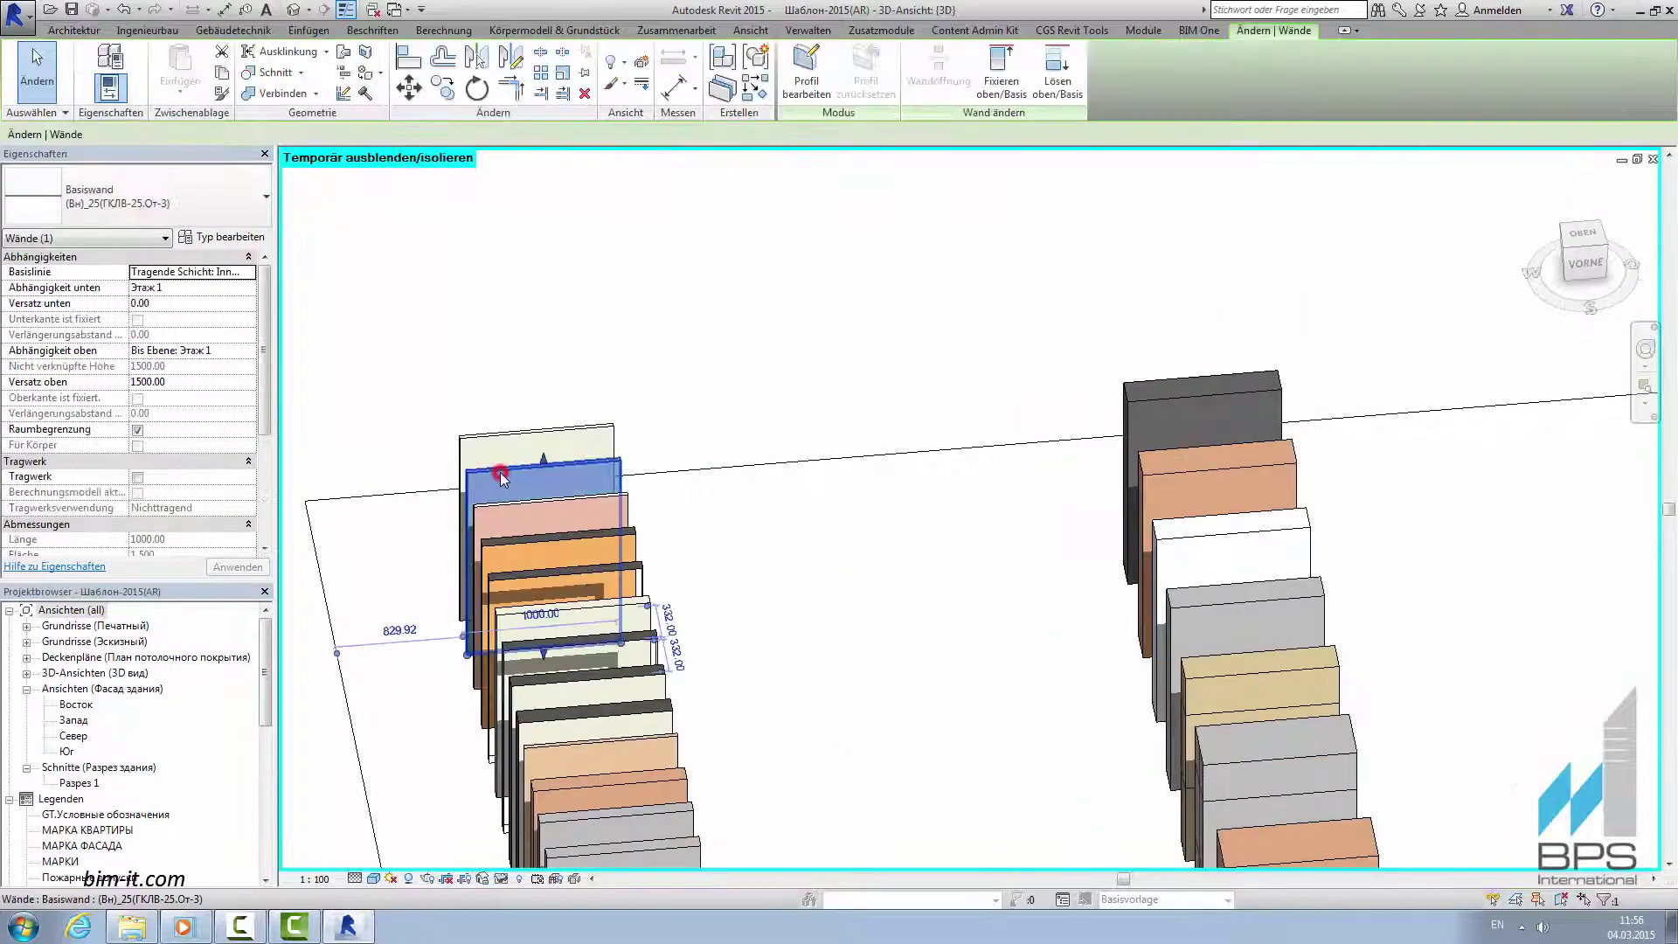
pyautogui.click(496, 505)
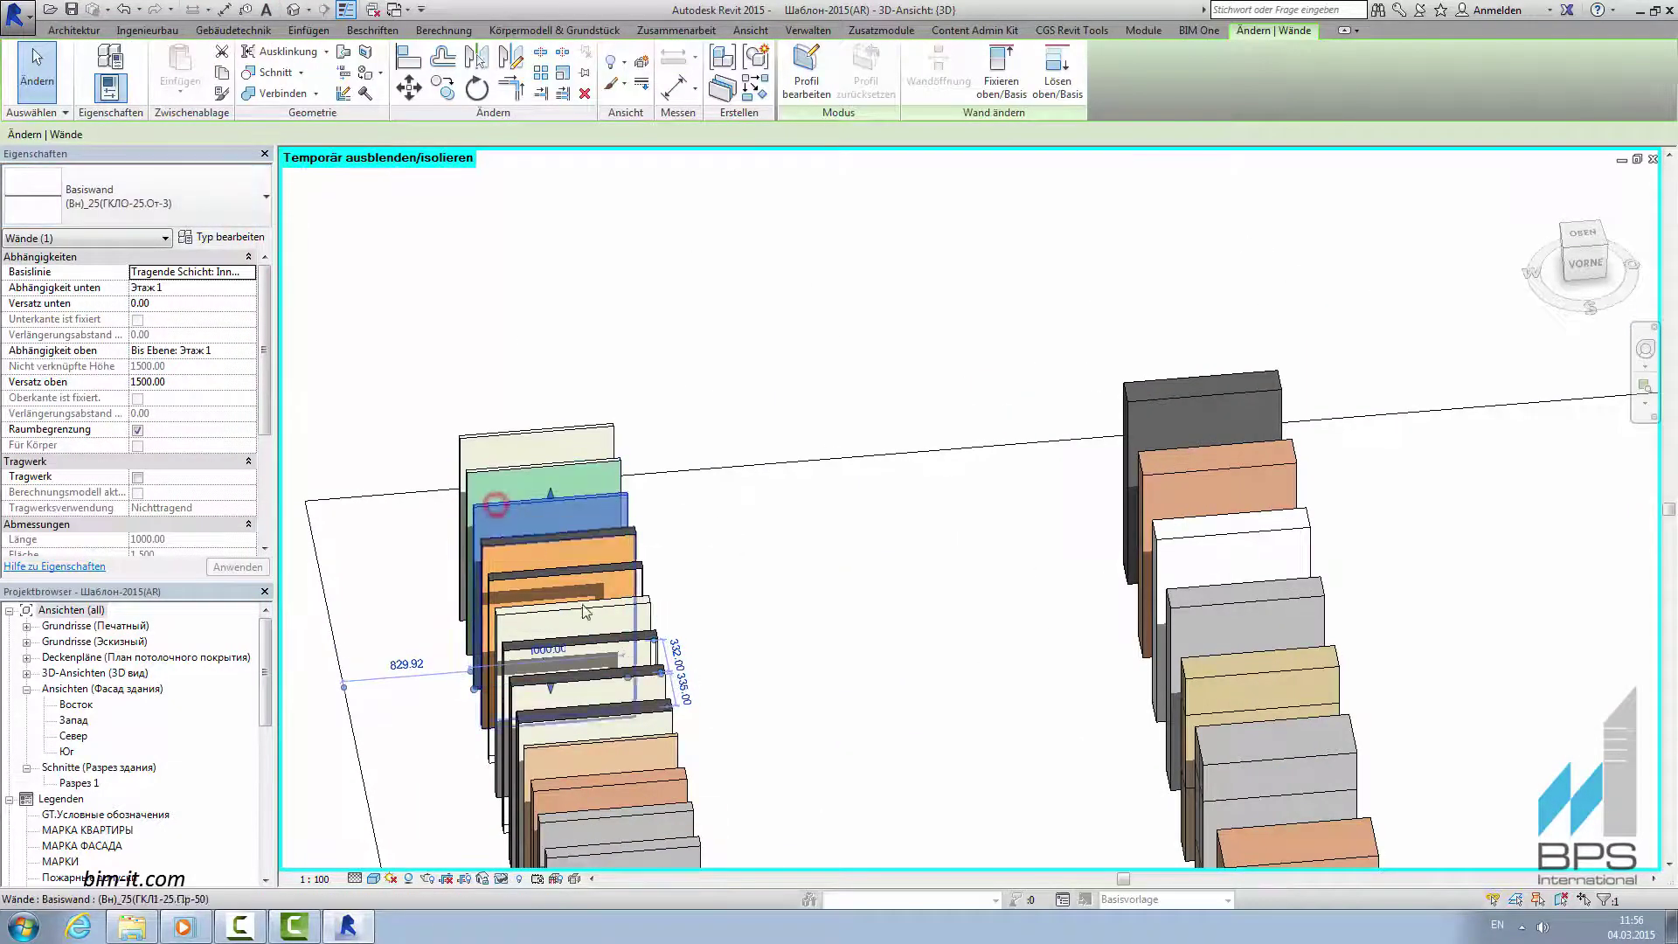
pyautogui.moveTo(584, 611); pyautogui.dragTo(552, 381, button='middle')
pyautogui.click(594, 503)
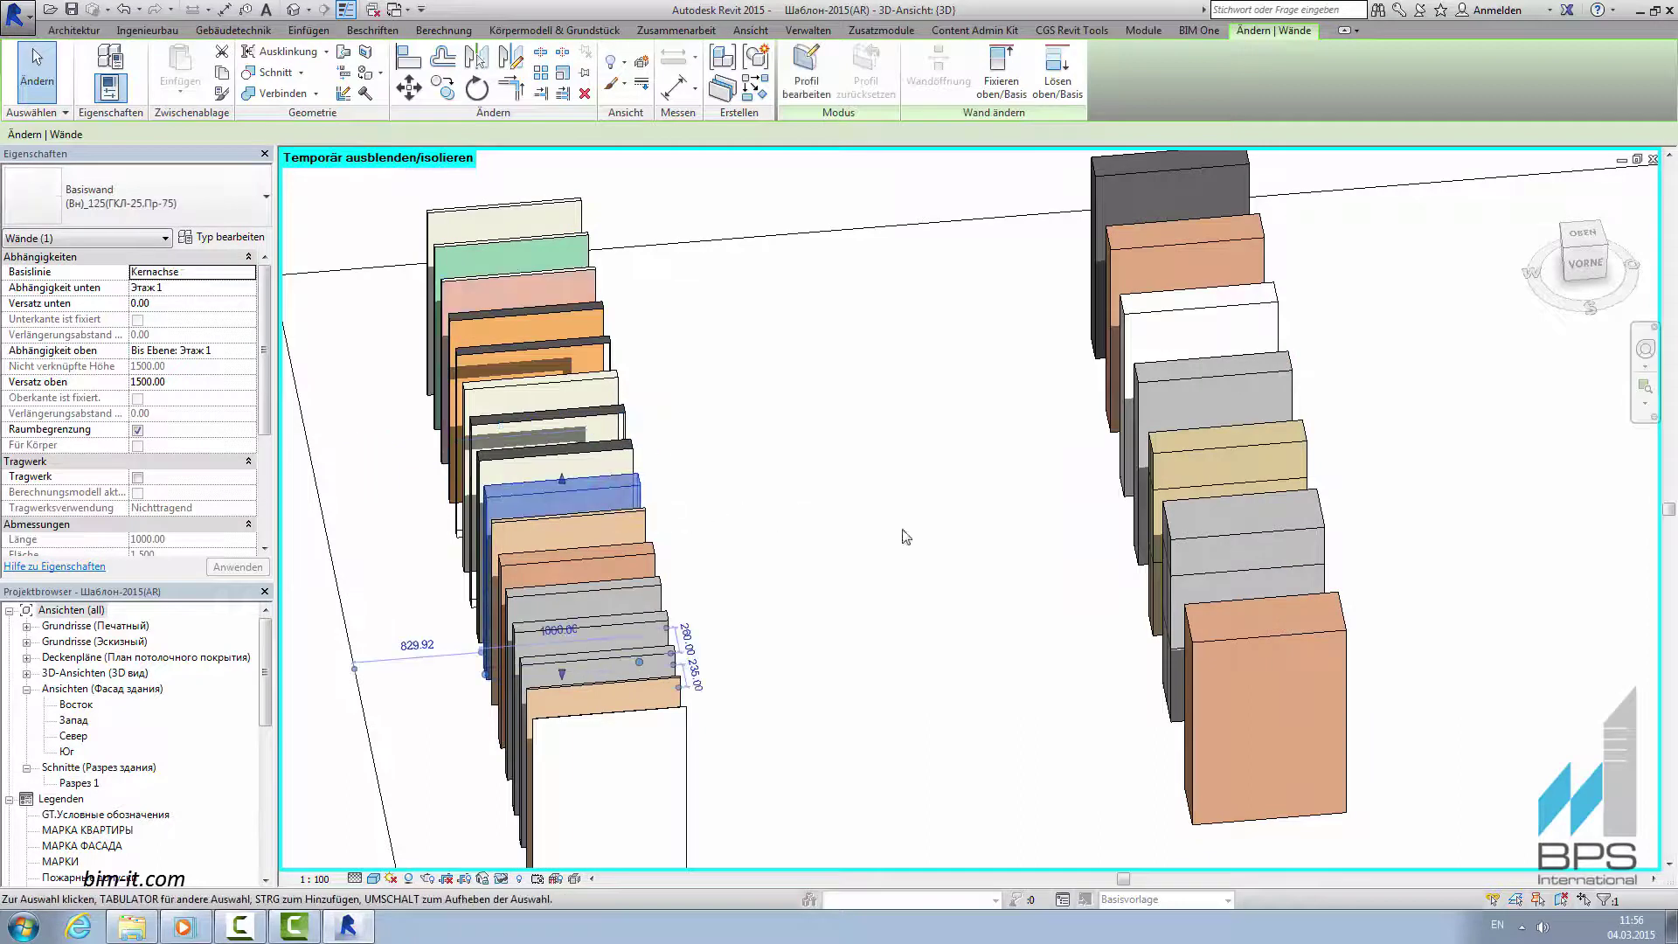
pyautogui.click(1219, 535)
pyautogui.click(1267, 636)
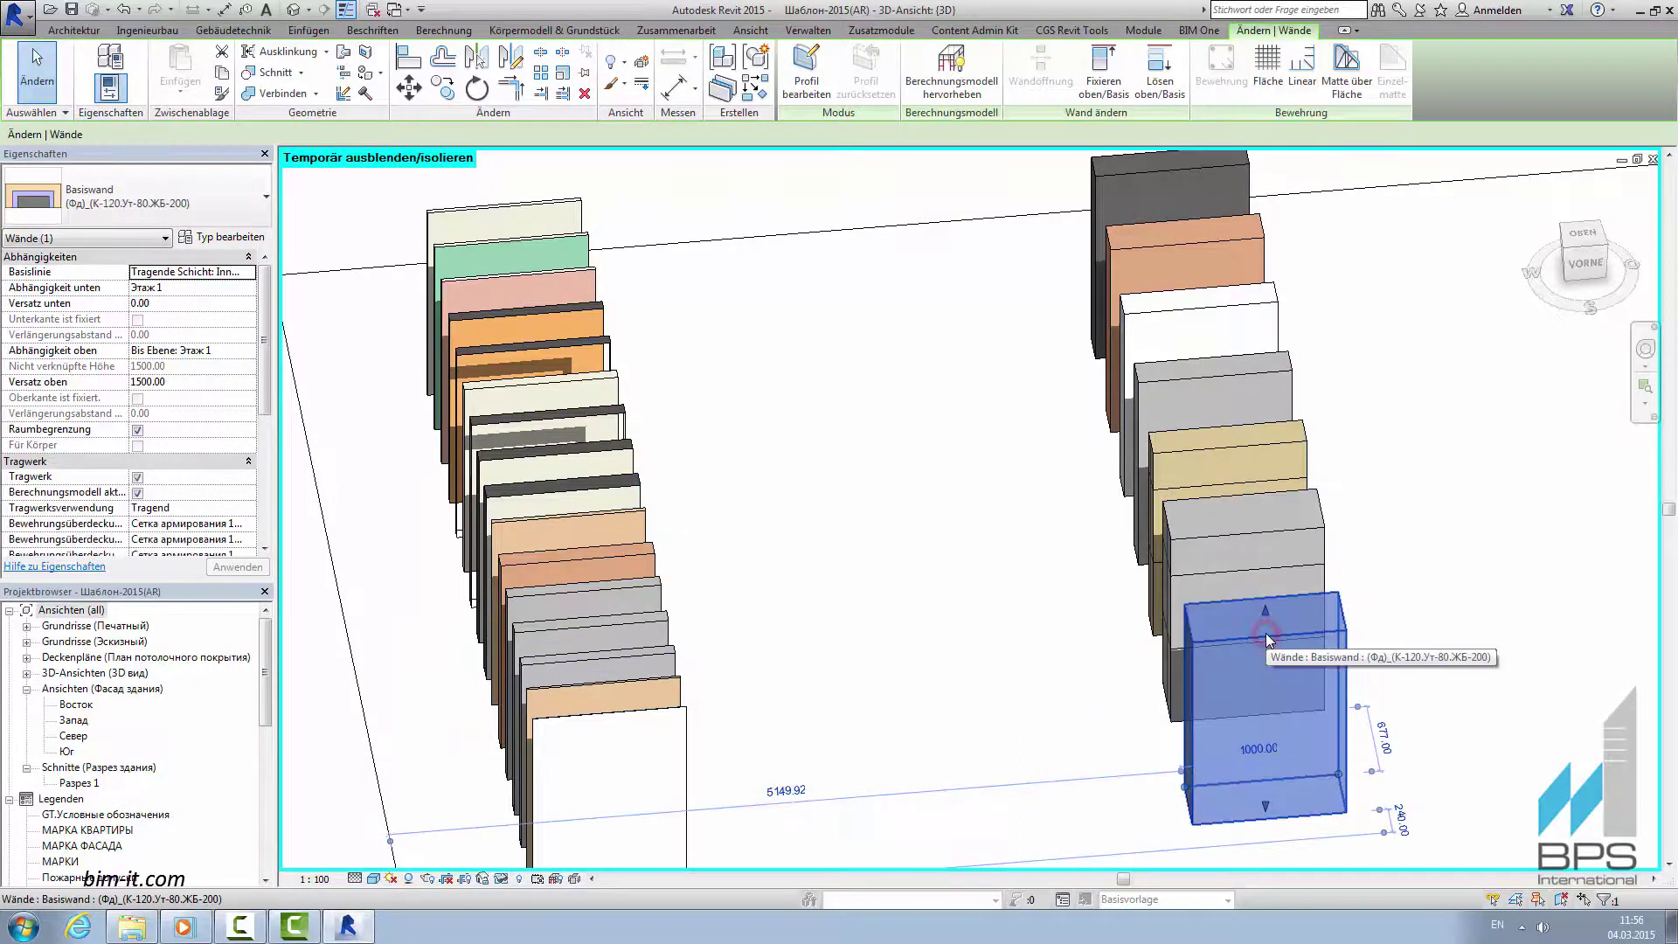
# Pan along the building's door wall and select the glass double door.
pyautogui.scroll(-2, 1266, 635)
pyautogui.moveTo(1267, 635); pyautogui.dragTo(487, 442, button='middle')
pyautogui.scroll(5, 590, 491)
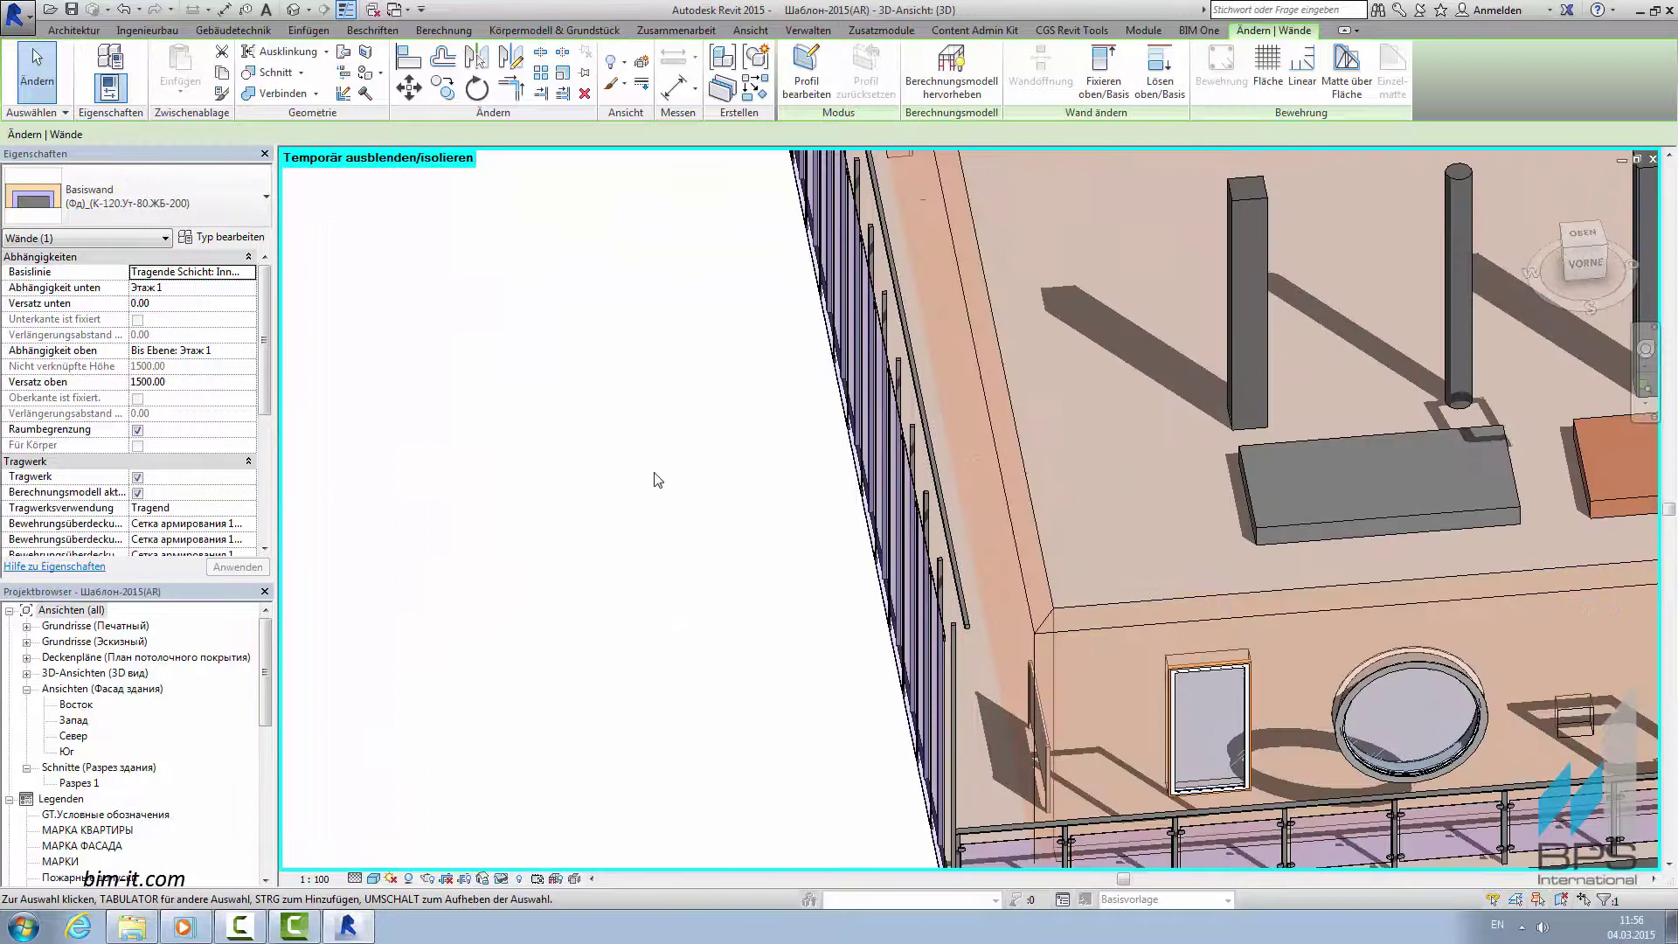
pyautogui.scroll(-3, 658, 479)
pyautogui.scroll(4, 1442, 525)
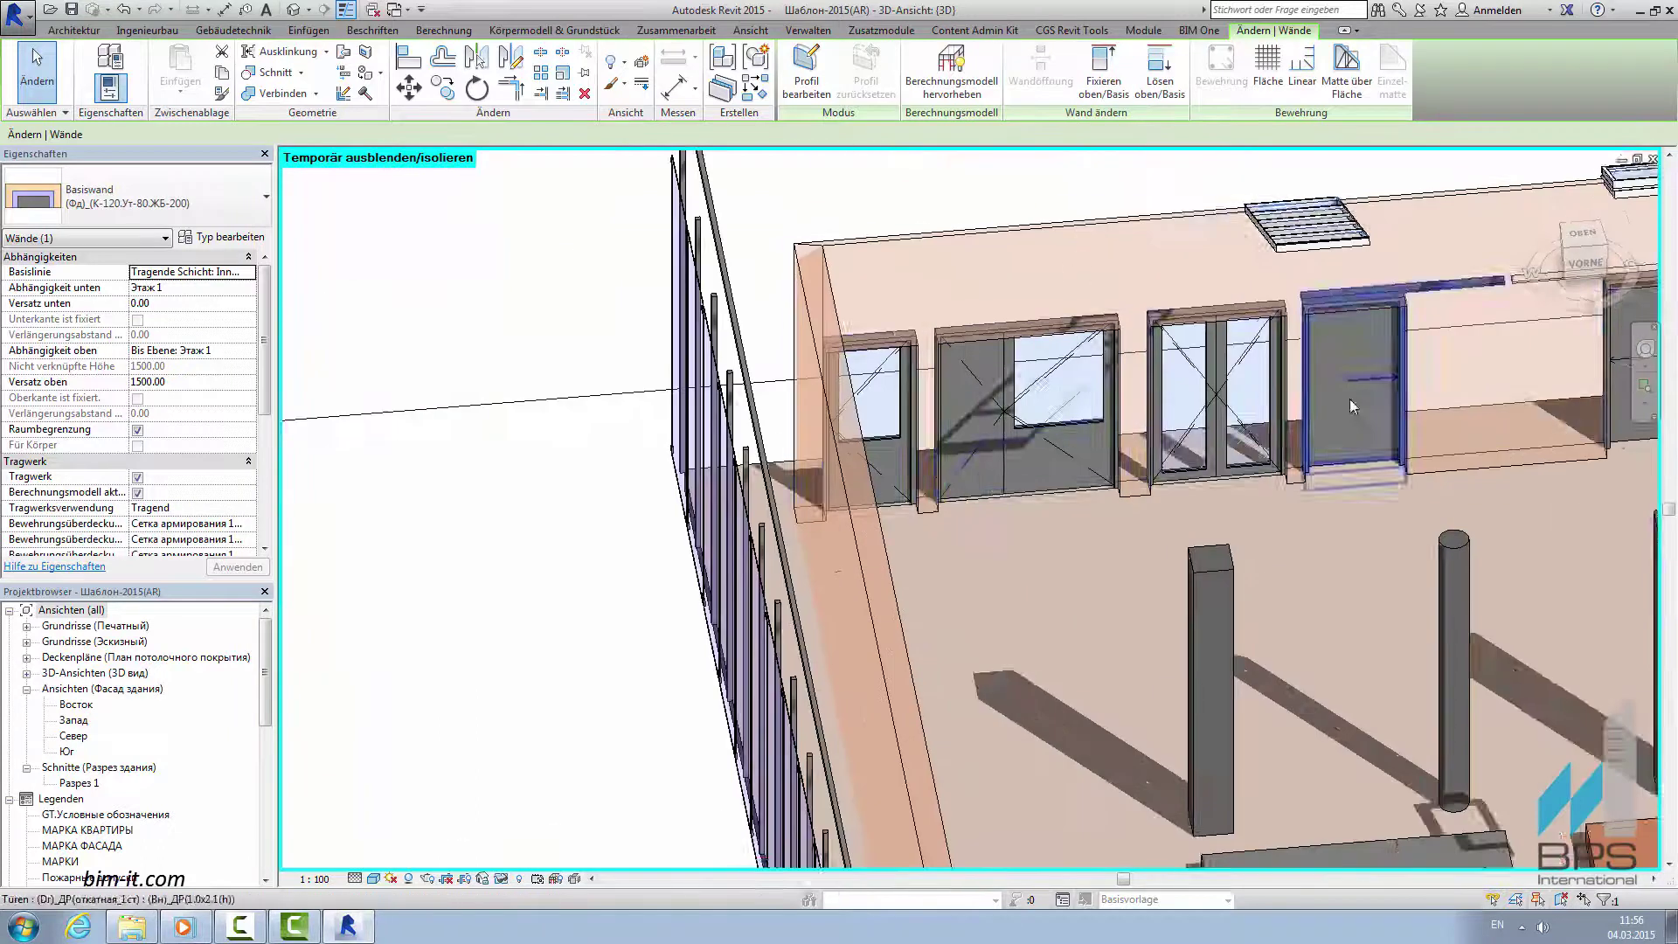
pyautogui.moveTo(1350, 399); pyautogui.dragTo(882, 443, button='middle')
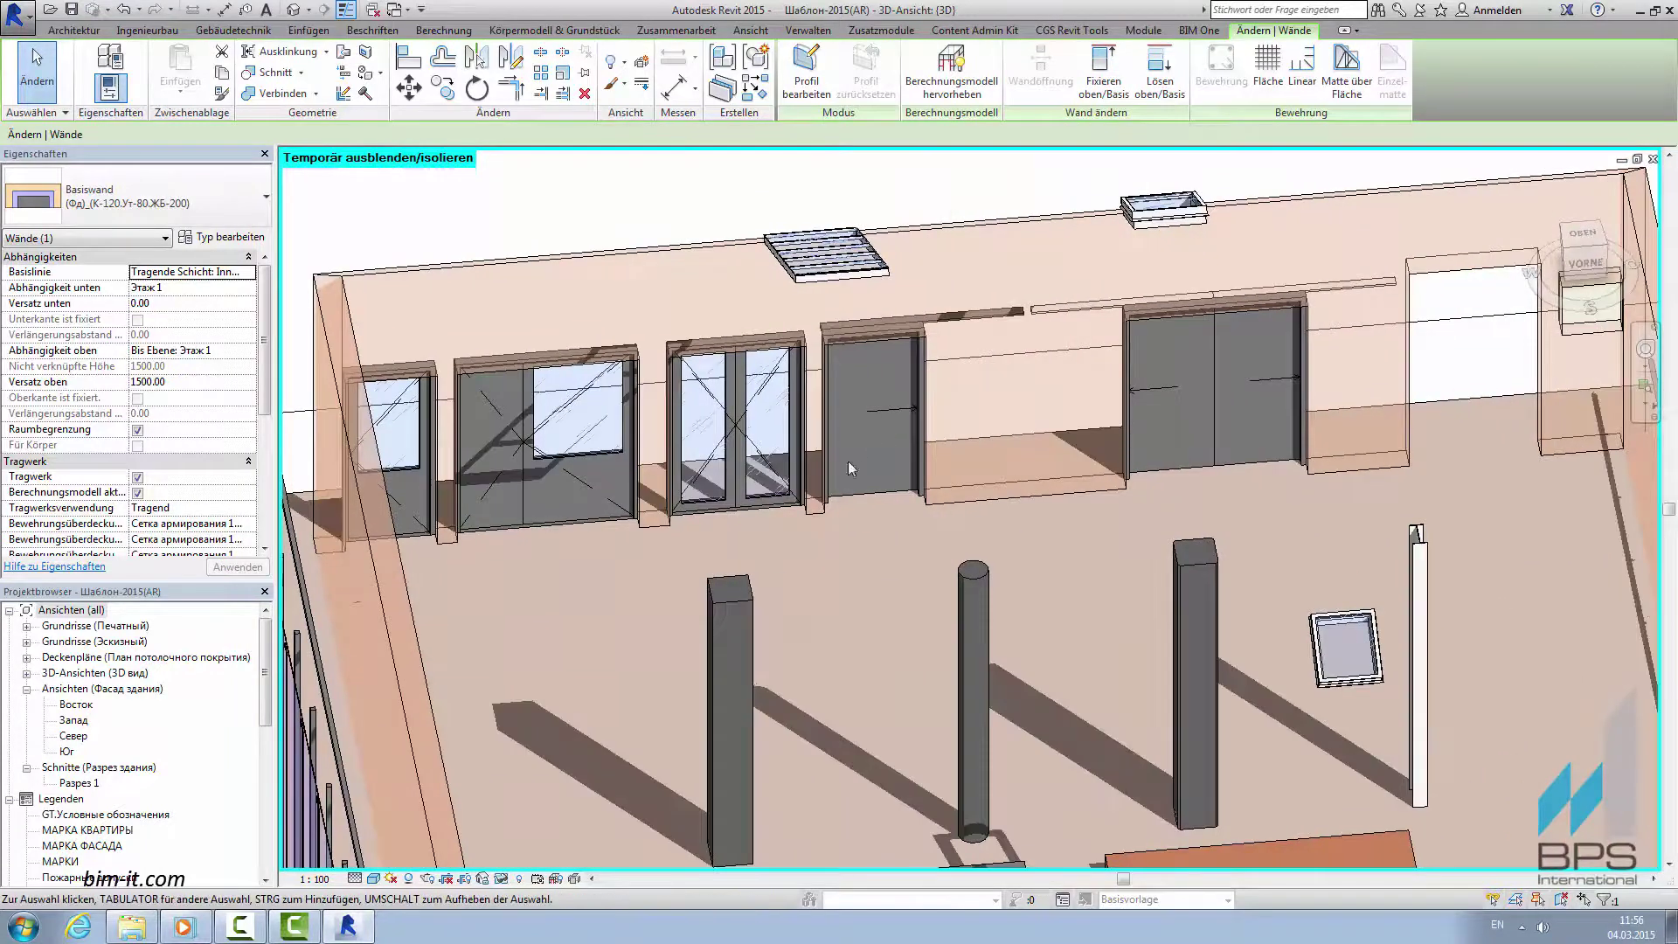
pyautogui.click(751, 429)
pyautogui.scroll(-3, 937, 533)
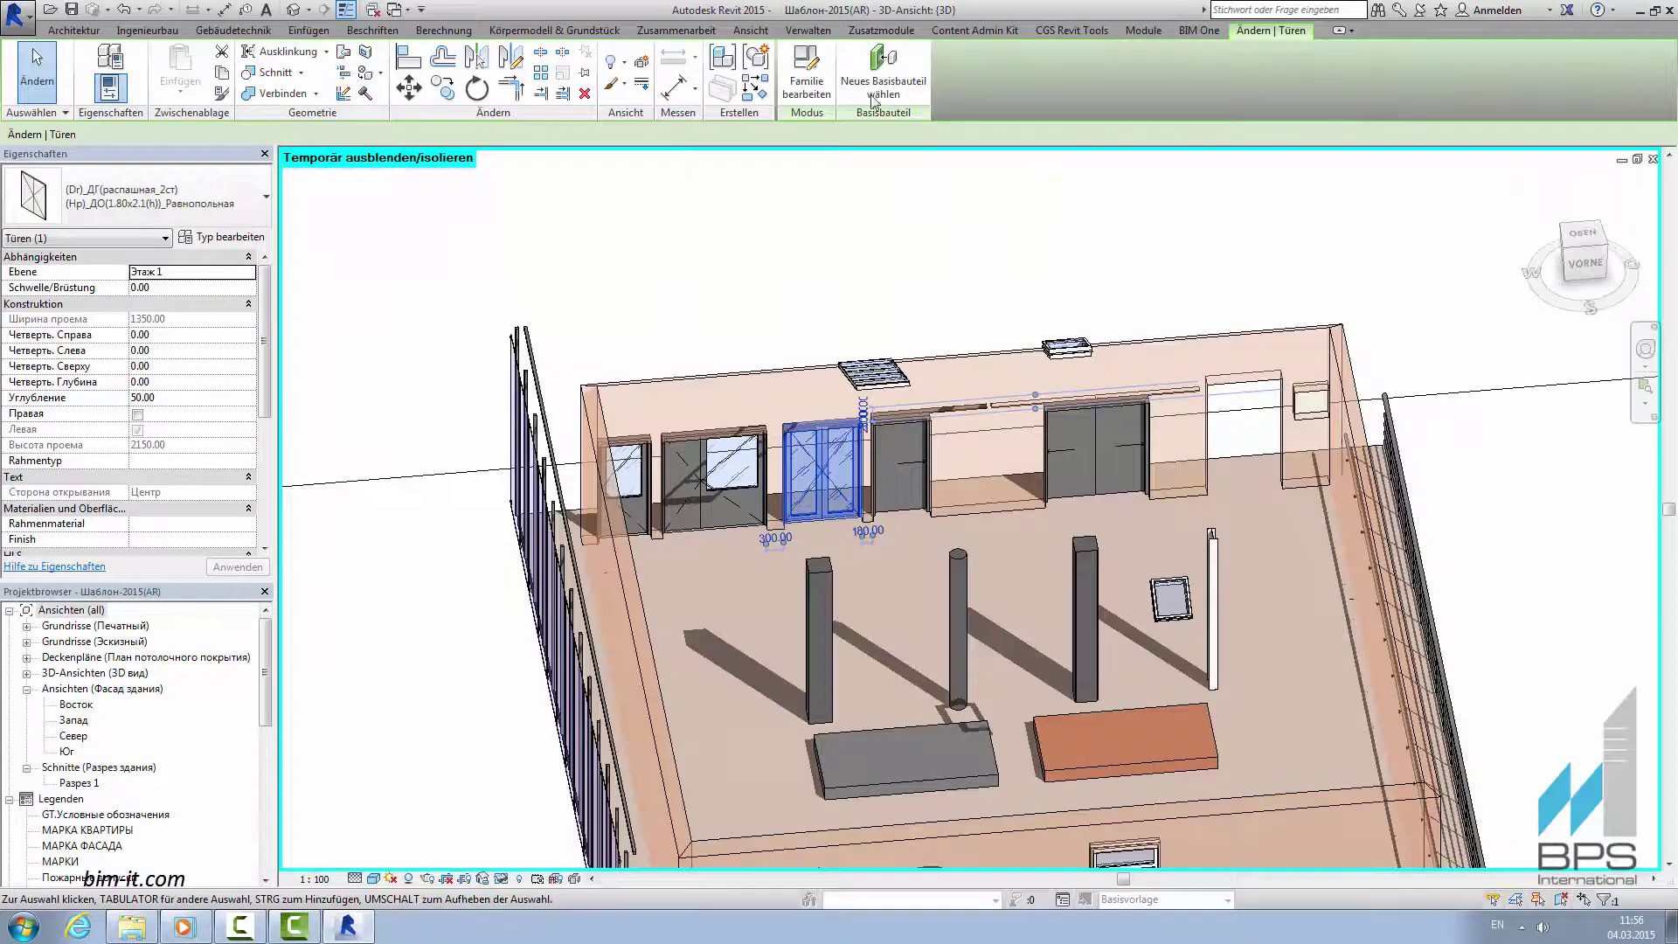
pyautogui.click(808, 30)
pyautogui.click(105, 70)
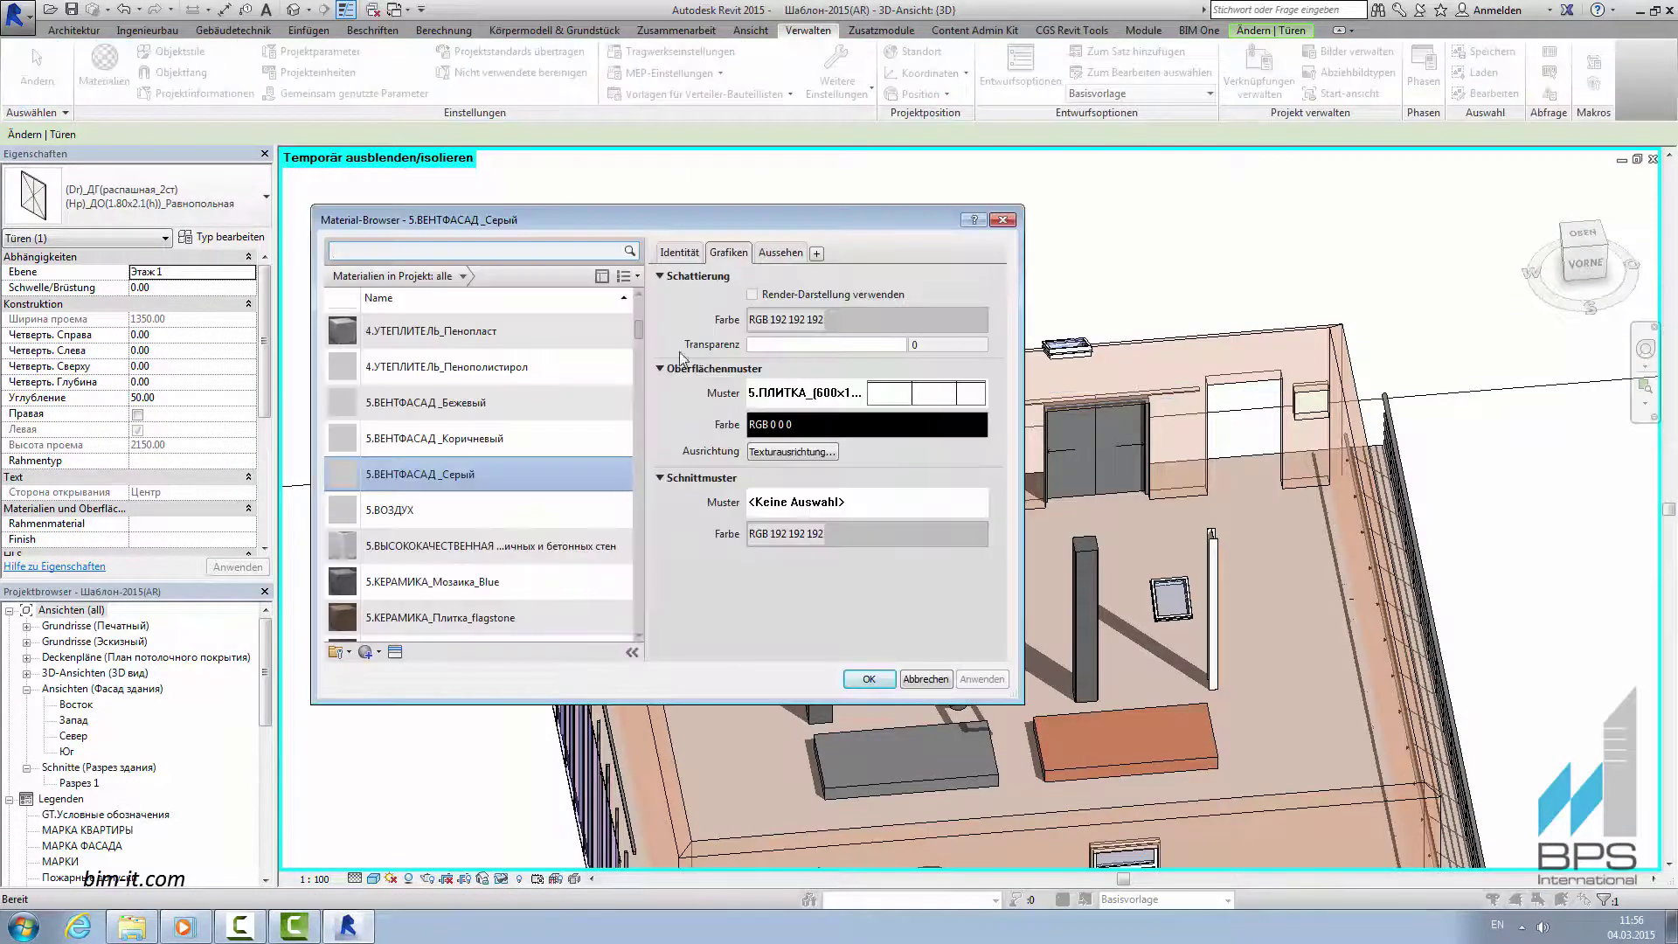
pyautogui.click(778, 252)
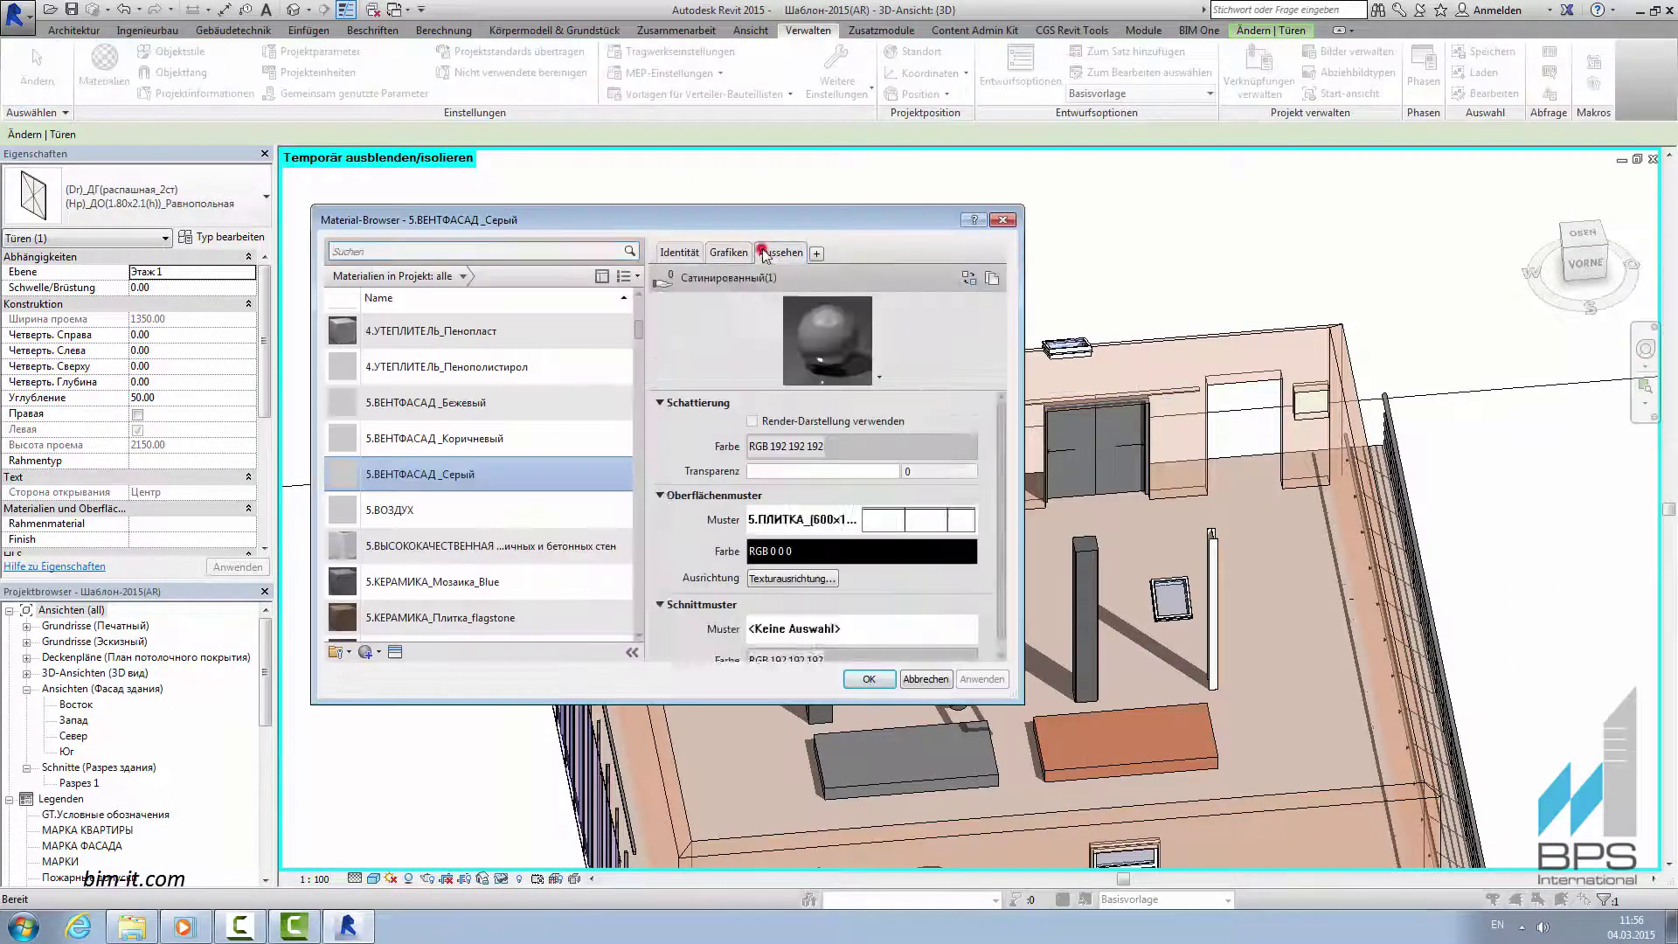
pyautogui.click(538, 611)
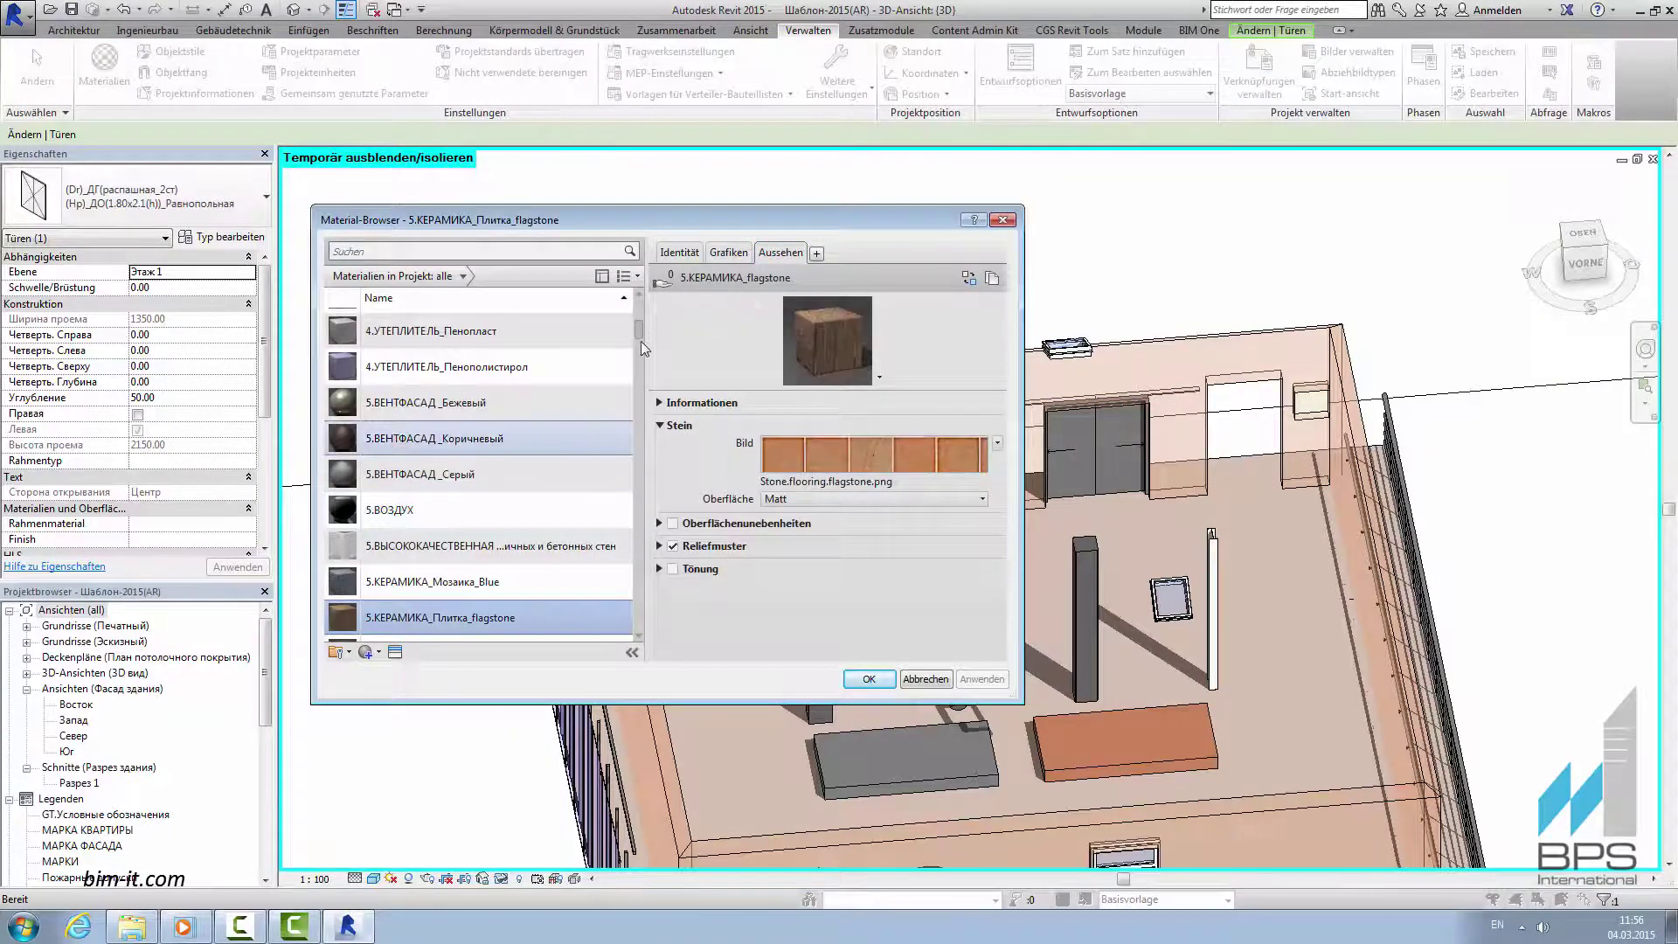
pyautogui.moveTo(641, 341); pyautogui.dragTo(638, 315)
pyautogui.click(537, 372)
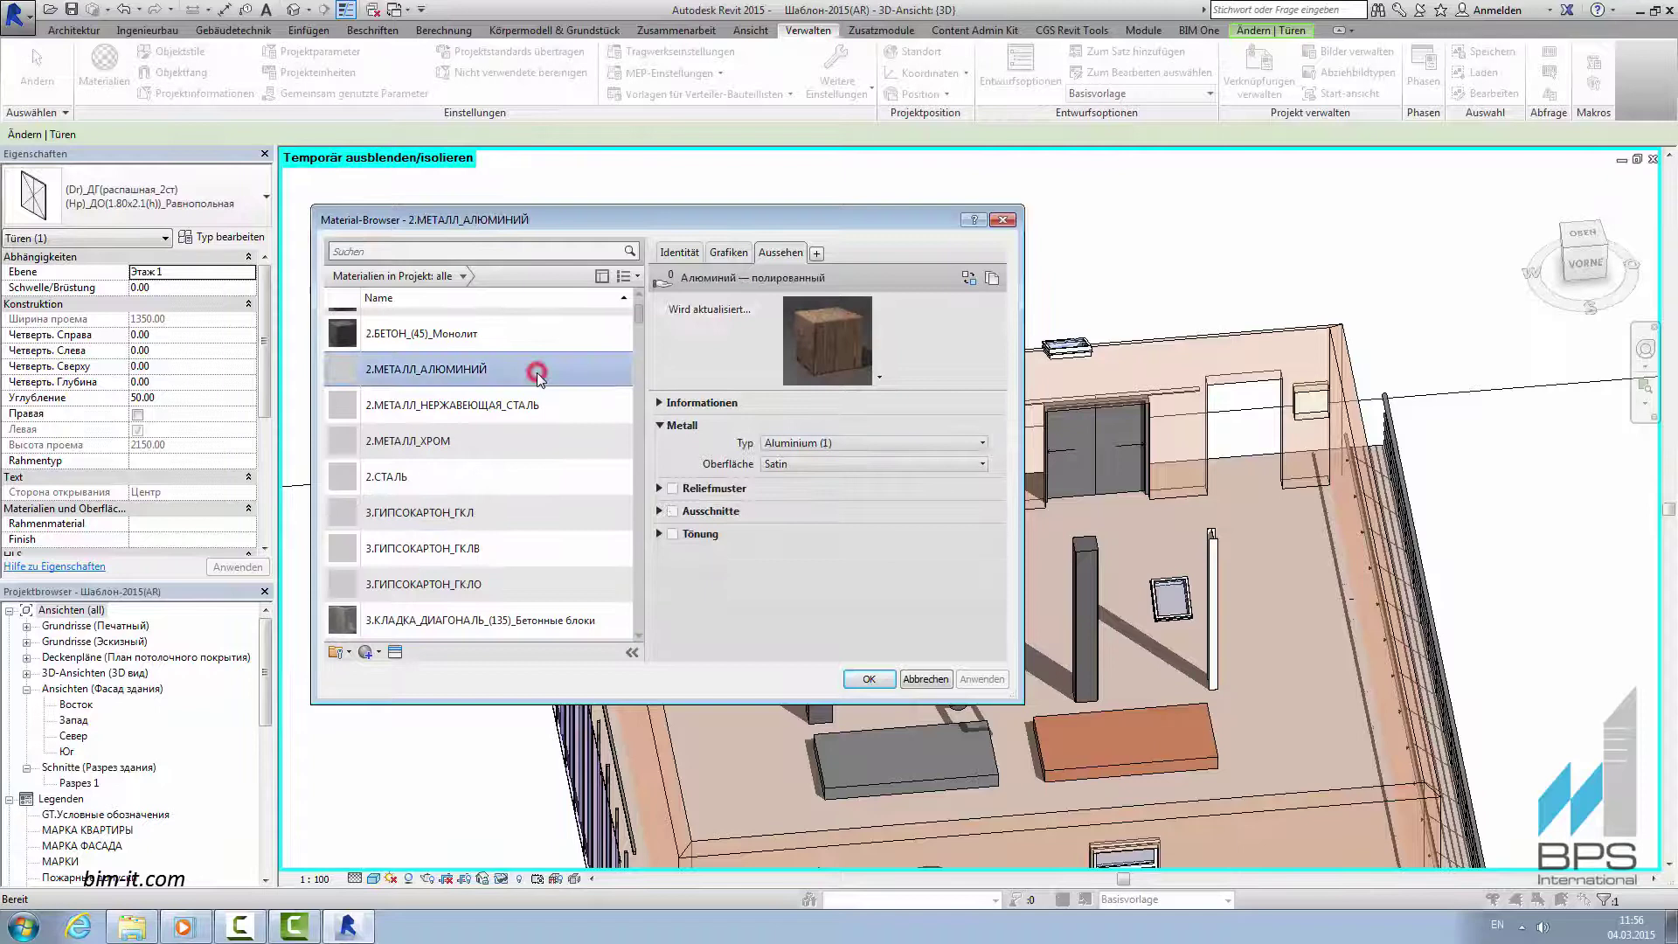
pyautogui.scroll(2, 635, 313)
pyautogui.click(575, 324)
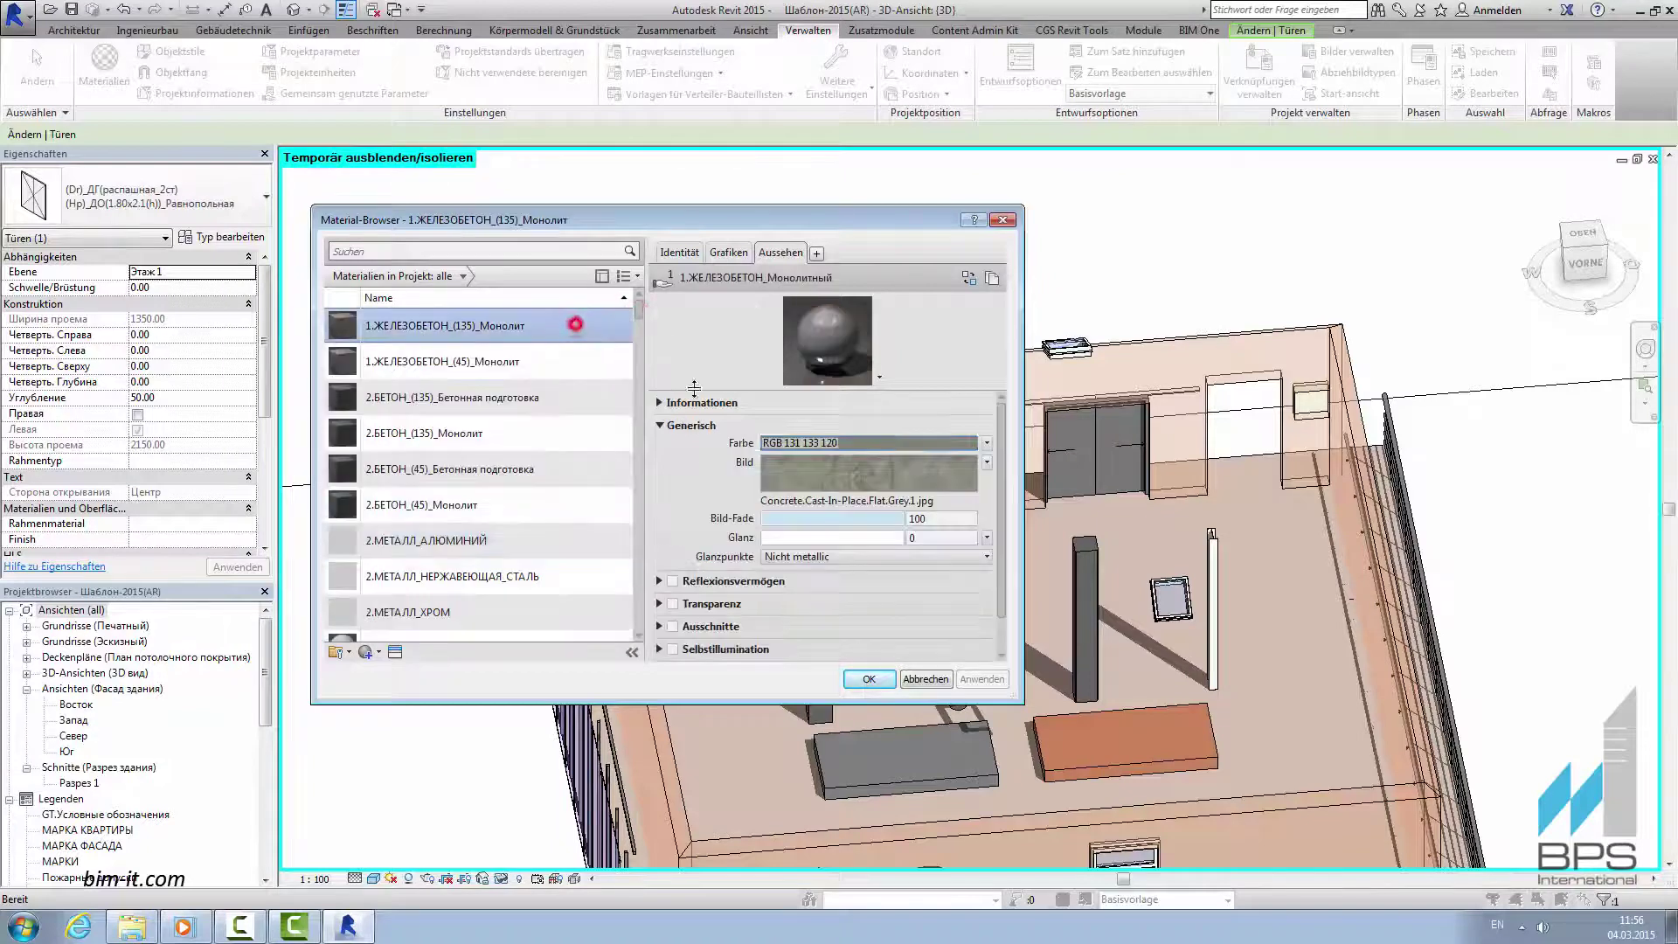
pyautogui.click(871, 680)
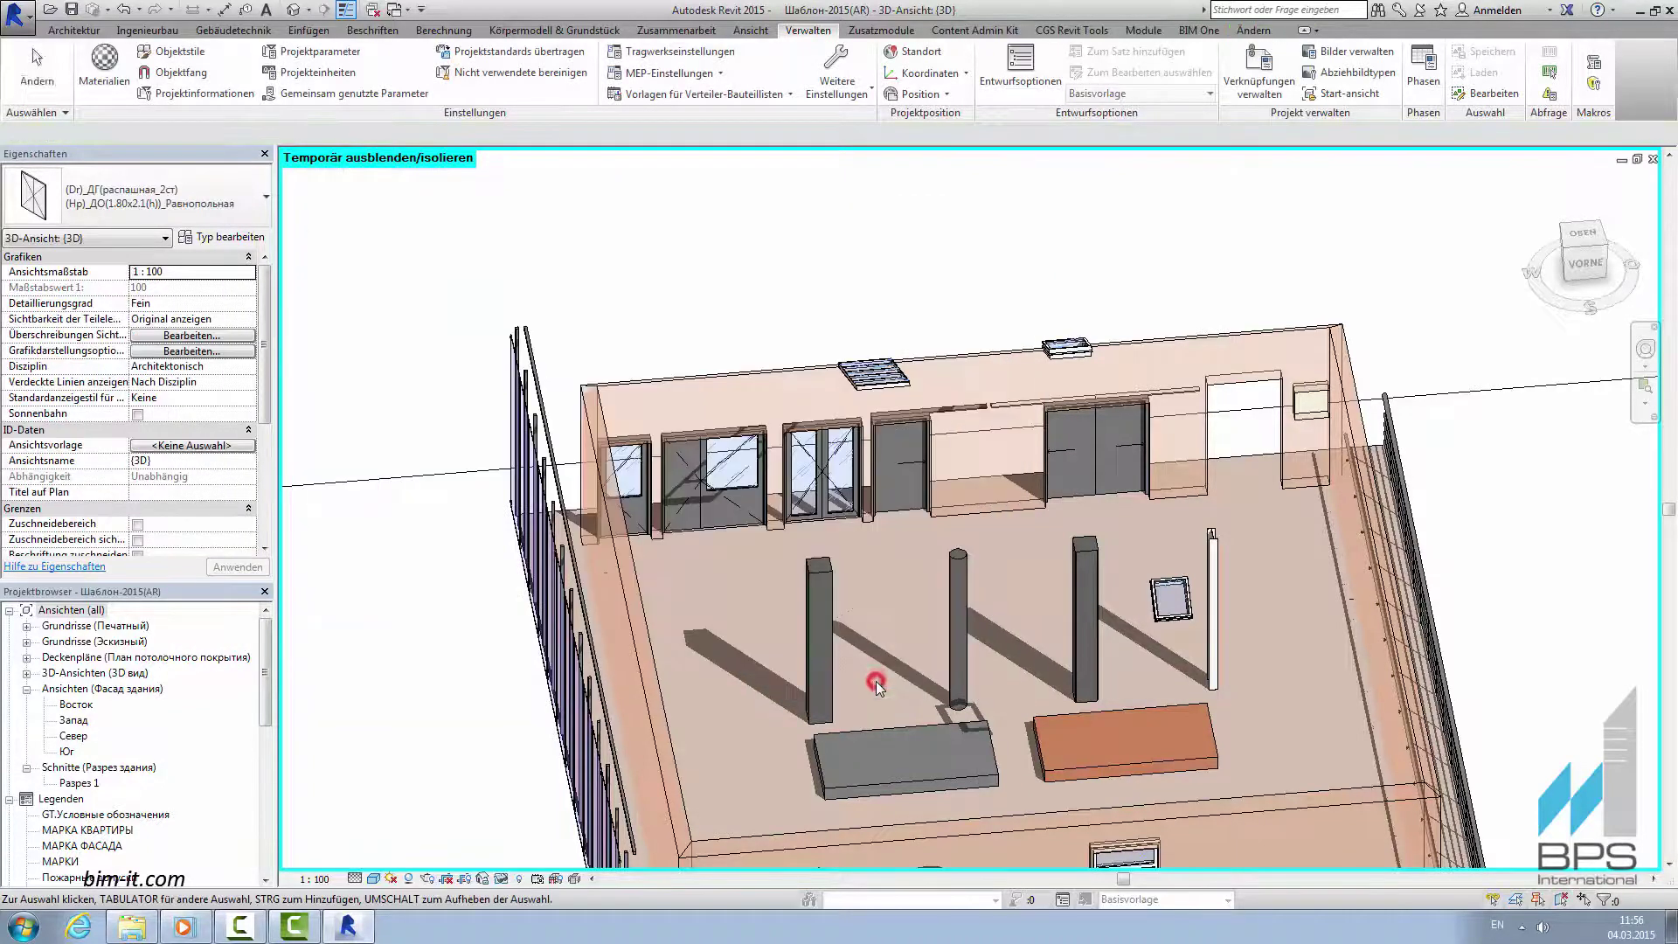
pyautogui.click(350, 93)
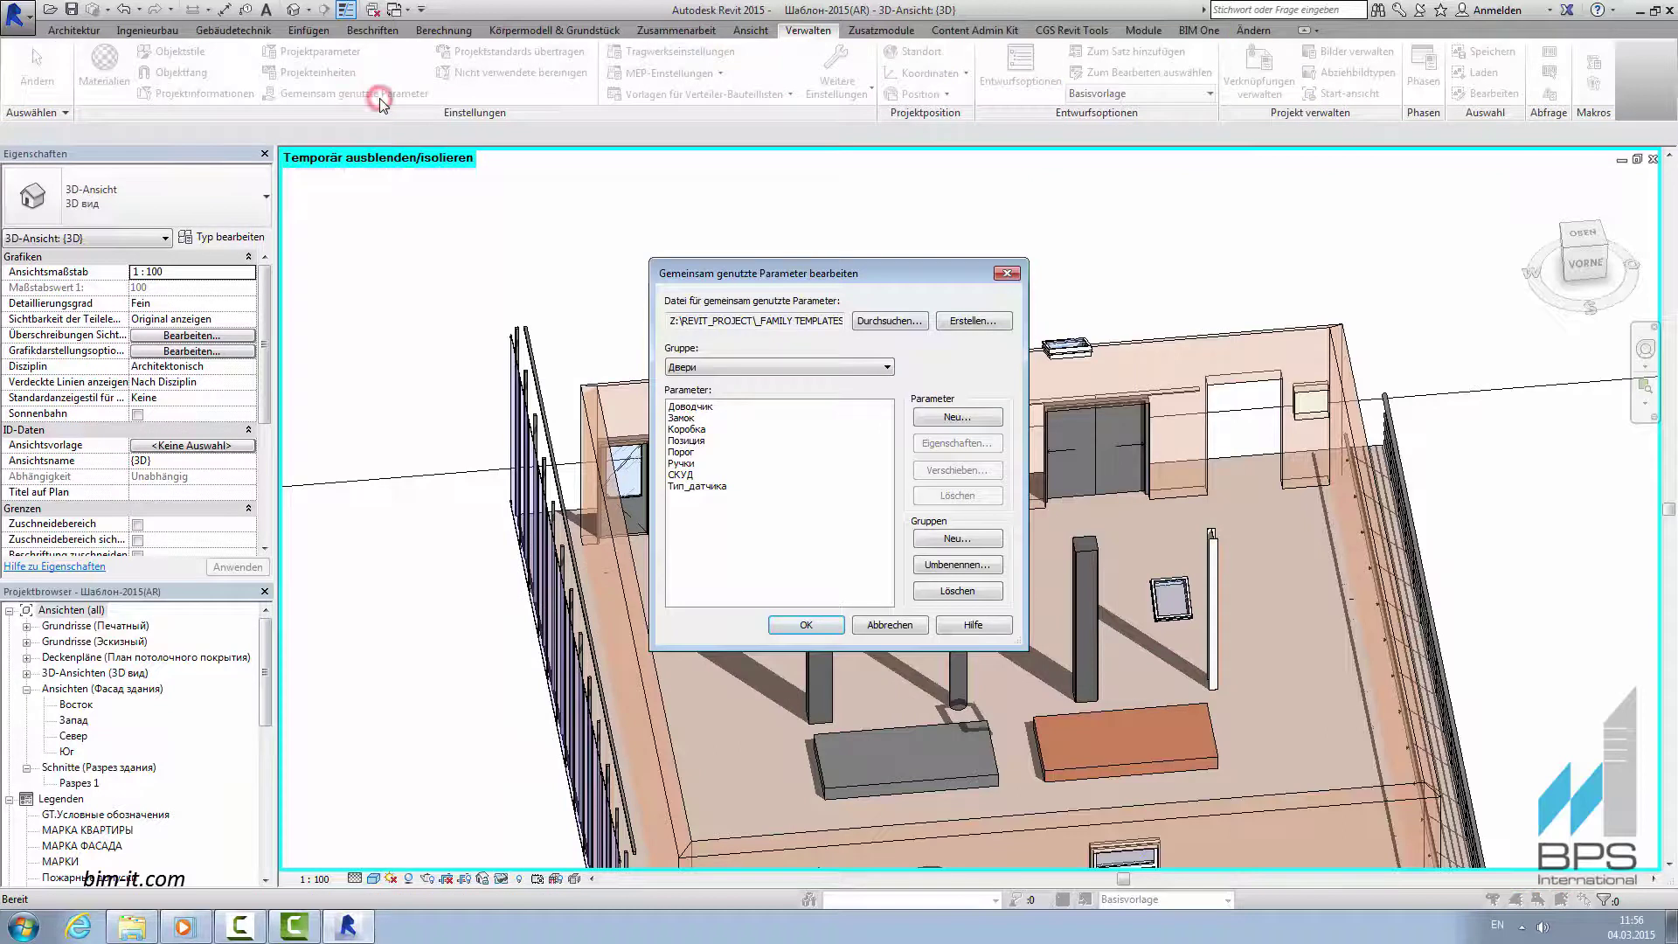
pyautogui.click(733, 367)
pyautogui.click(733, 388)
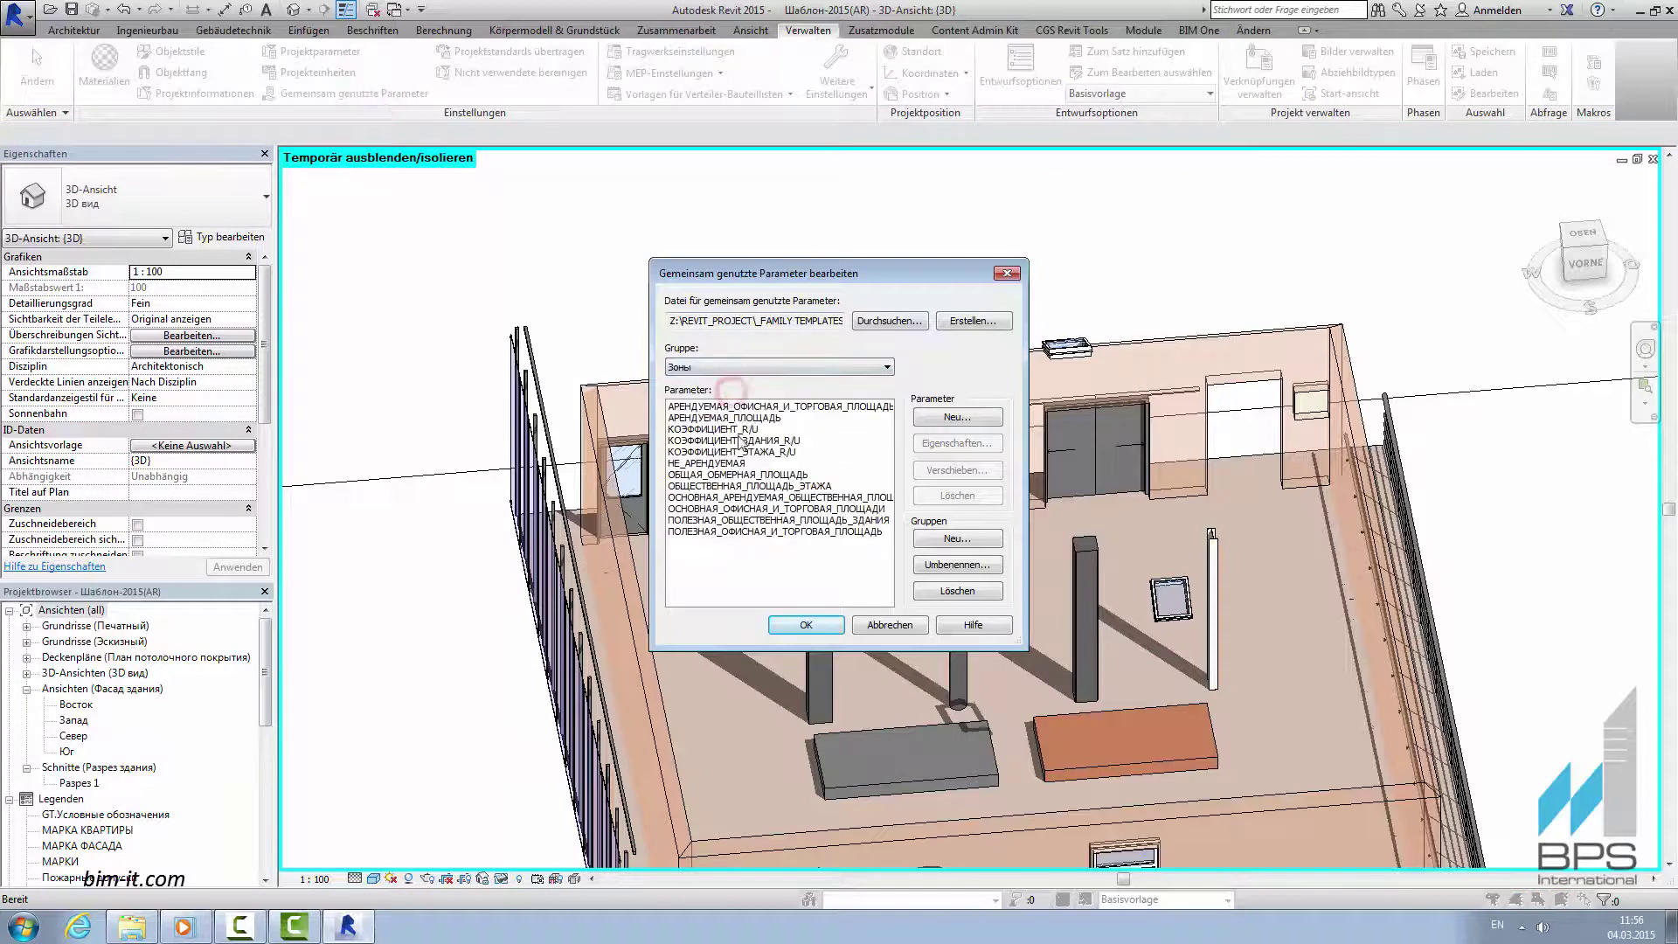
pyautogui.press('Down')
pyautogui.press('Down')
pyautogui.press('Down')
pyautogui.press('Down')
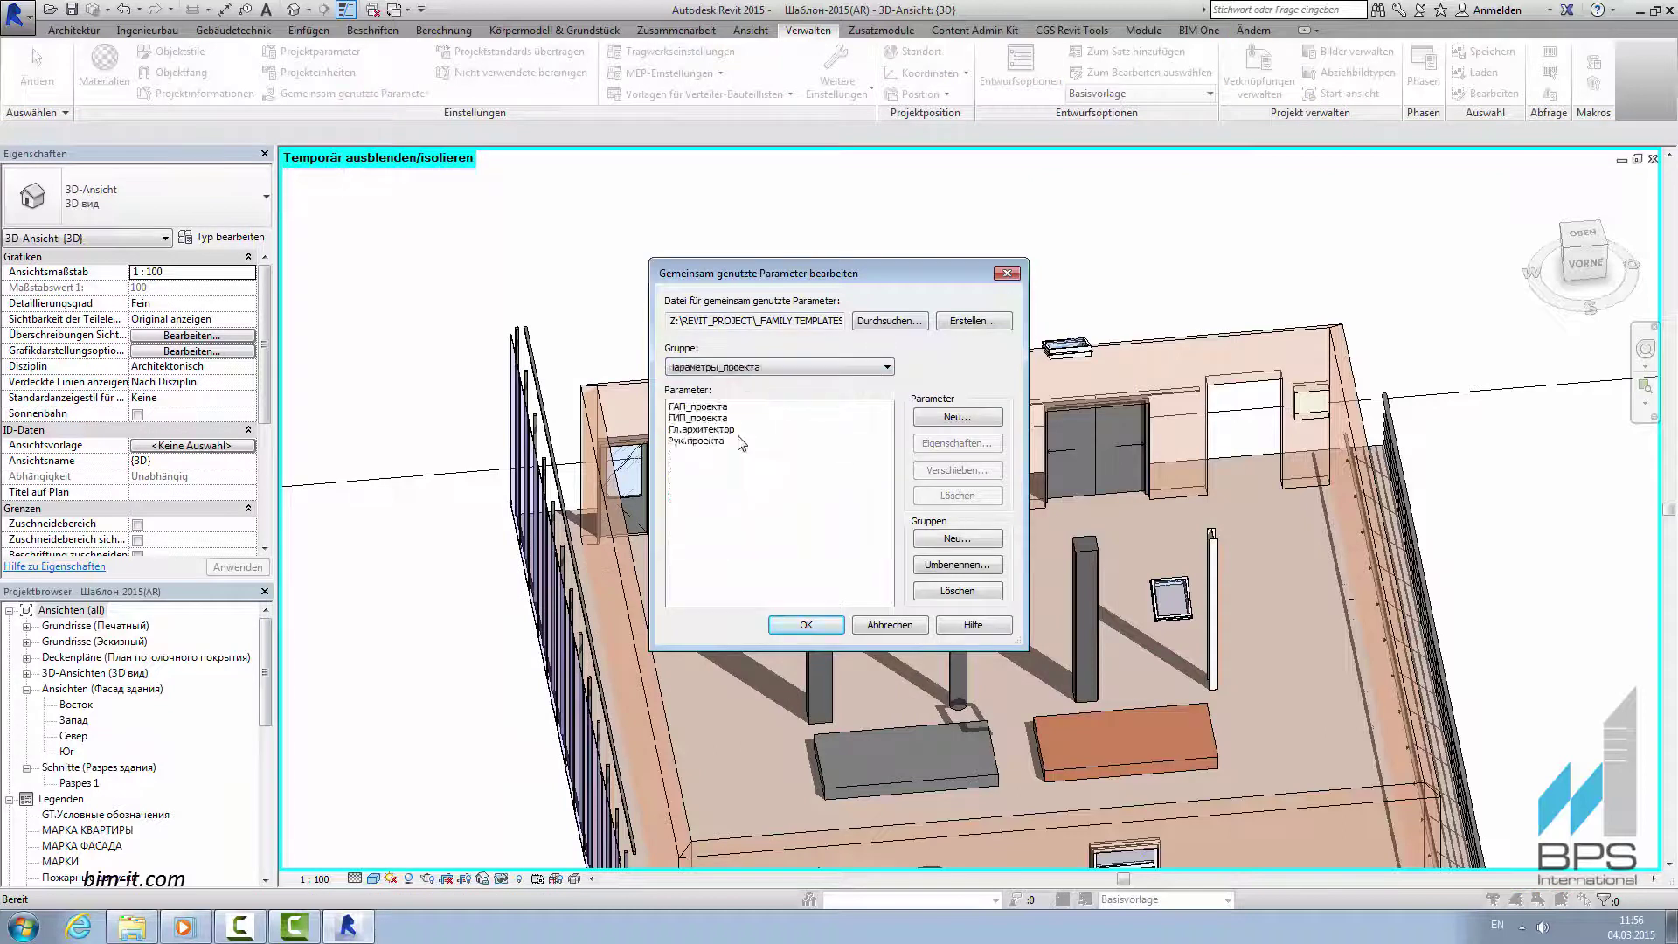
pyautogui.click(806, 624)
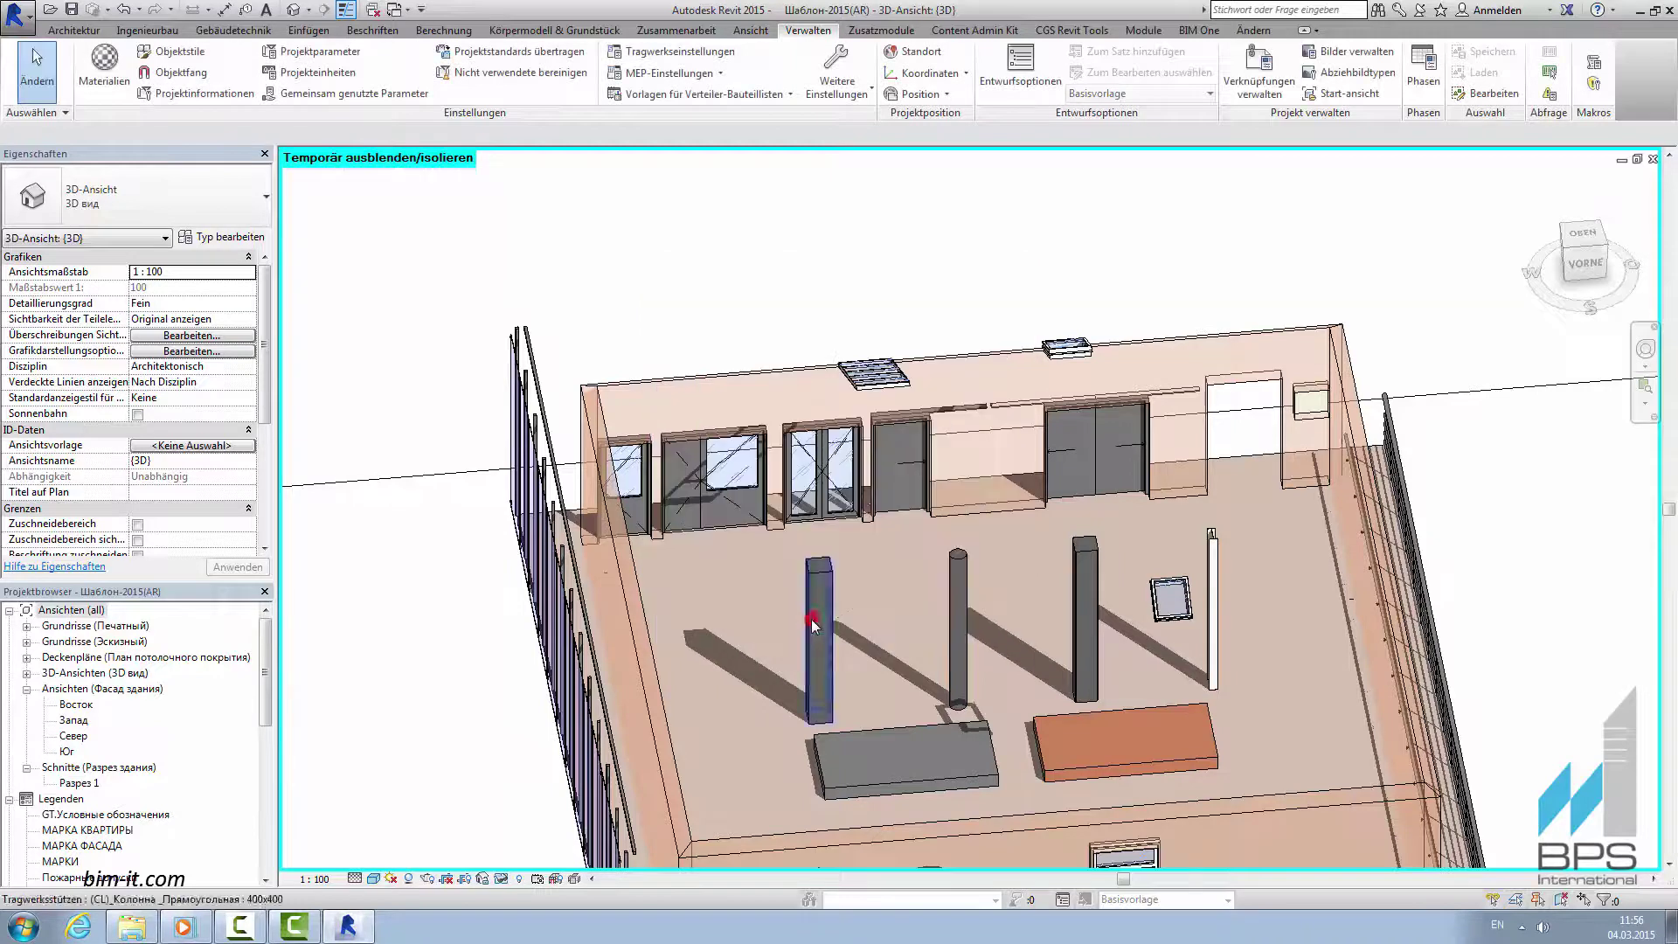
pyautogui.click(936, 53)
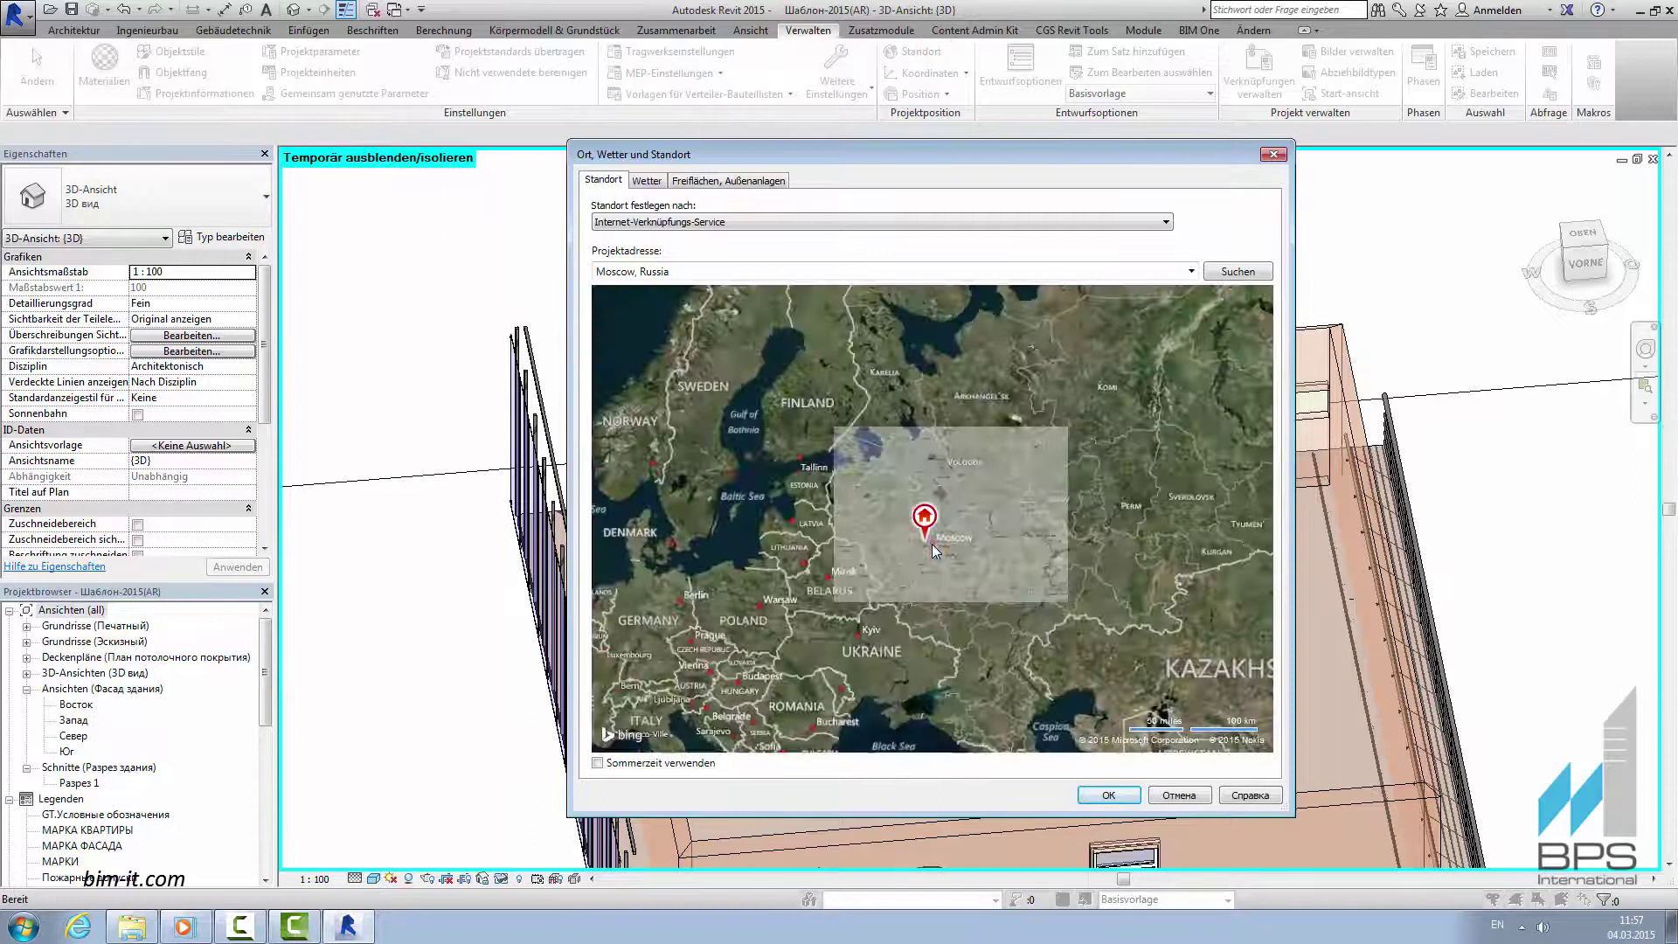
pyautogui.click(648, 180)
# Close the location settings and open the Север elevation and Разрез 1 section.
pyautogui.click(1108, 795)
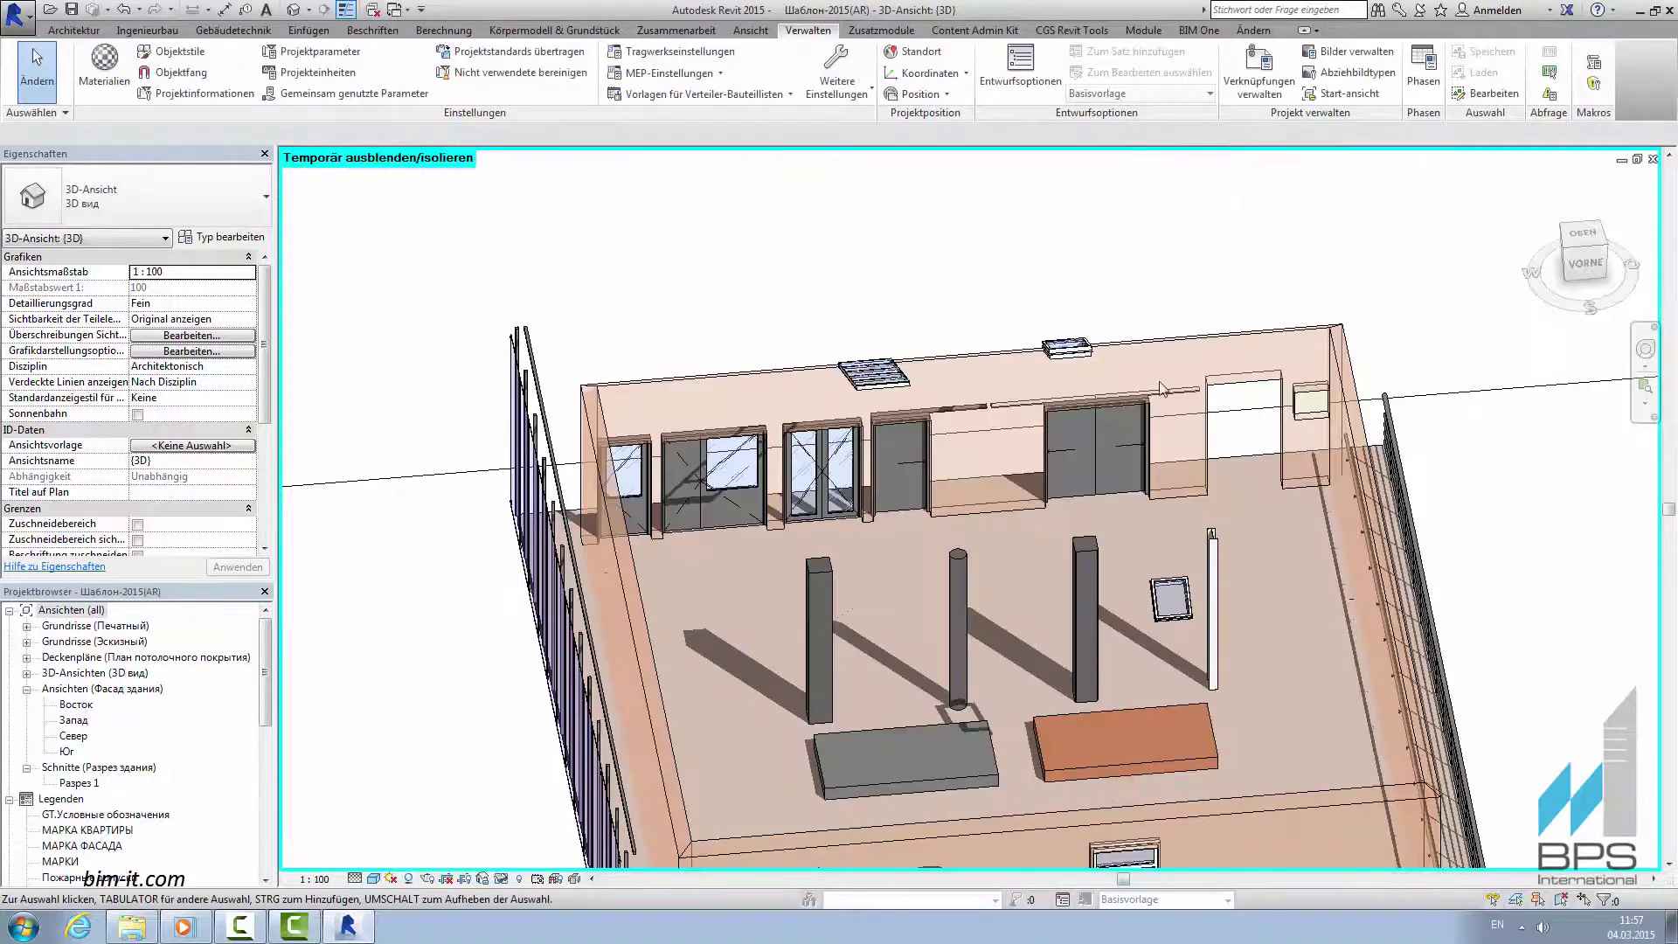
pyautogui.click(74, 736)
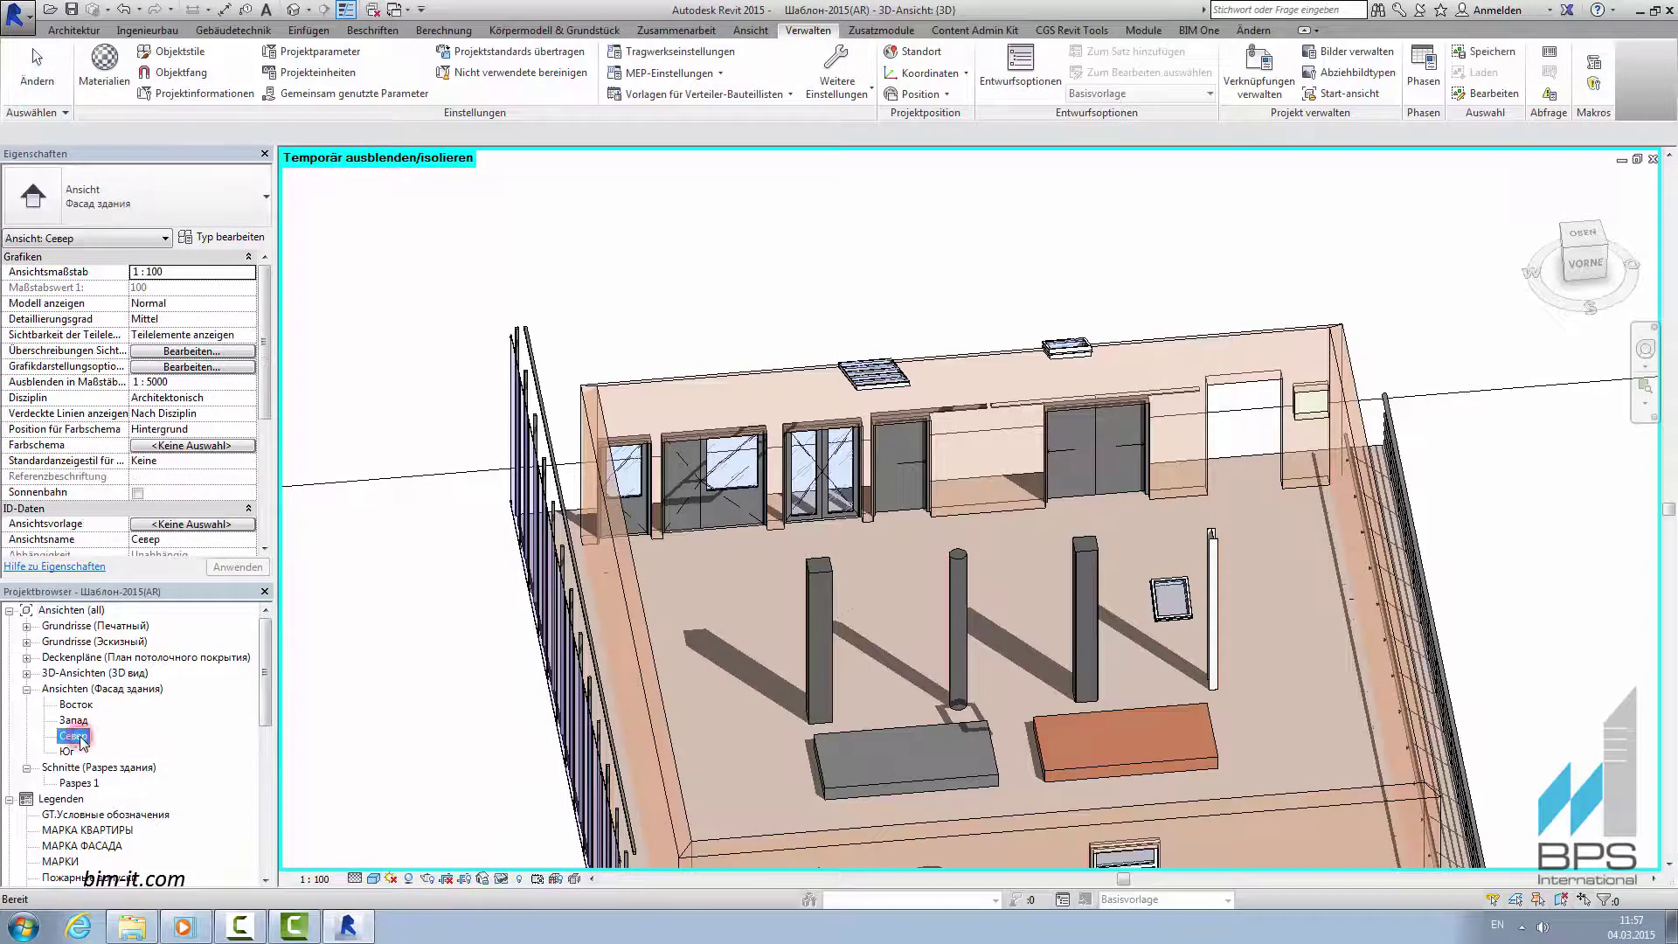
pyautogui.doubleClick(77, 737)
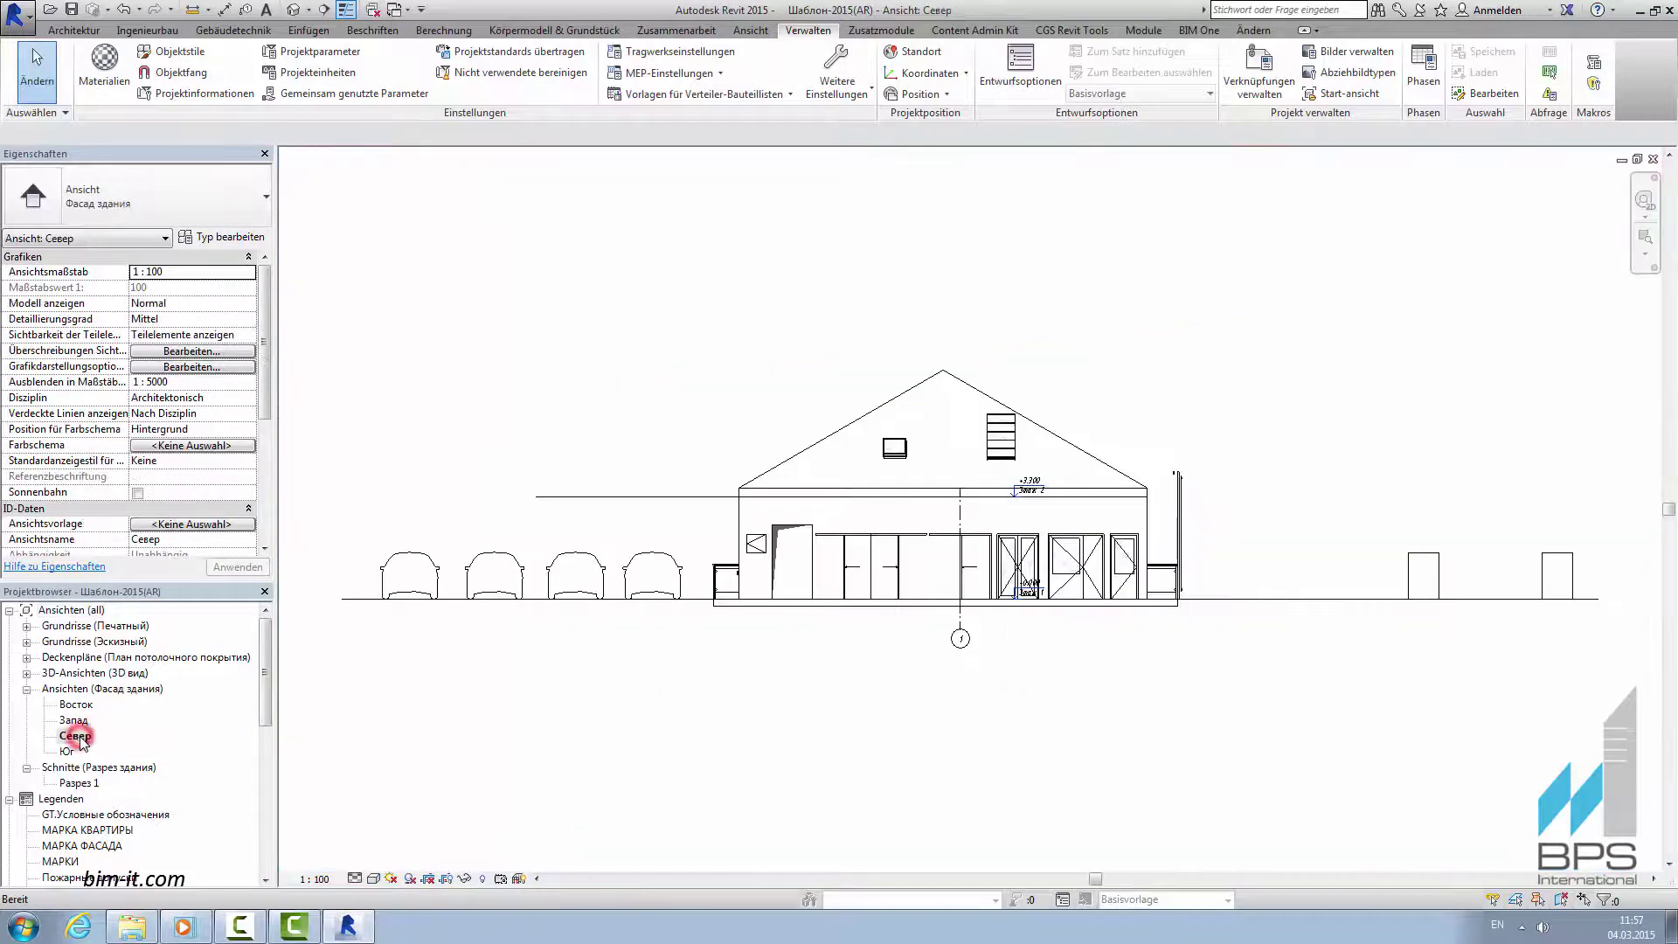
pyautogui.doubleClick(81, 783)
pyautogui.moveTo(265, 683); pyautogui.dragTo(256, 759)
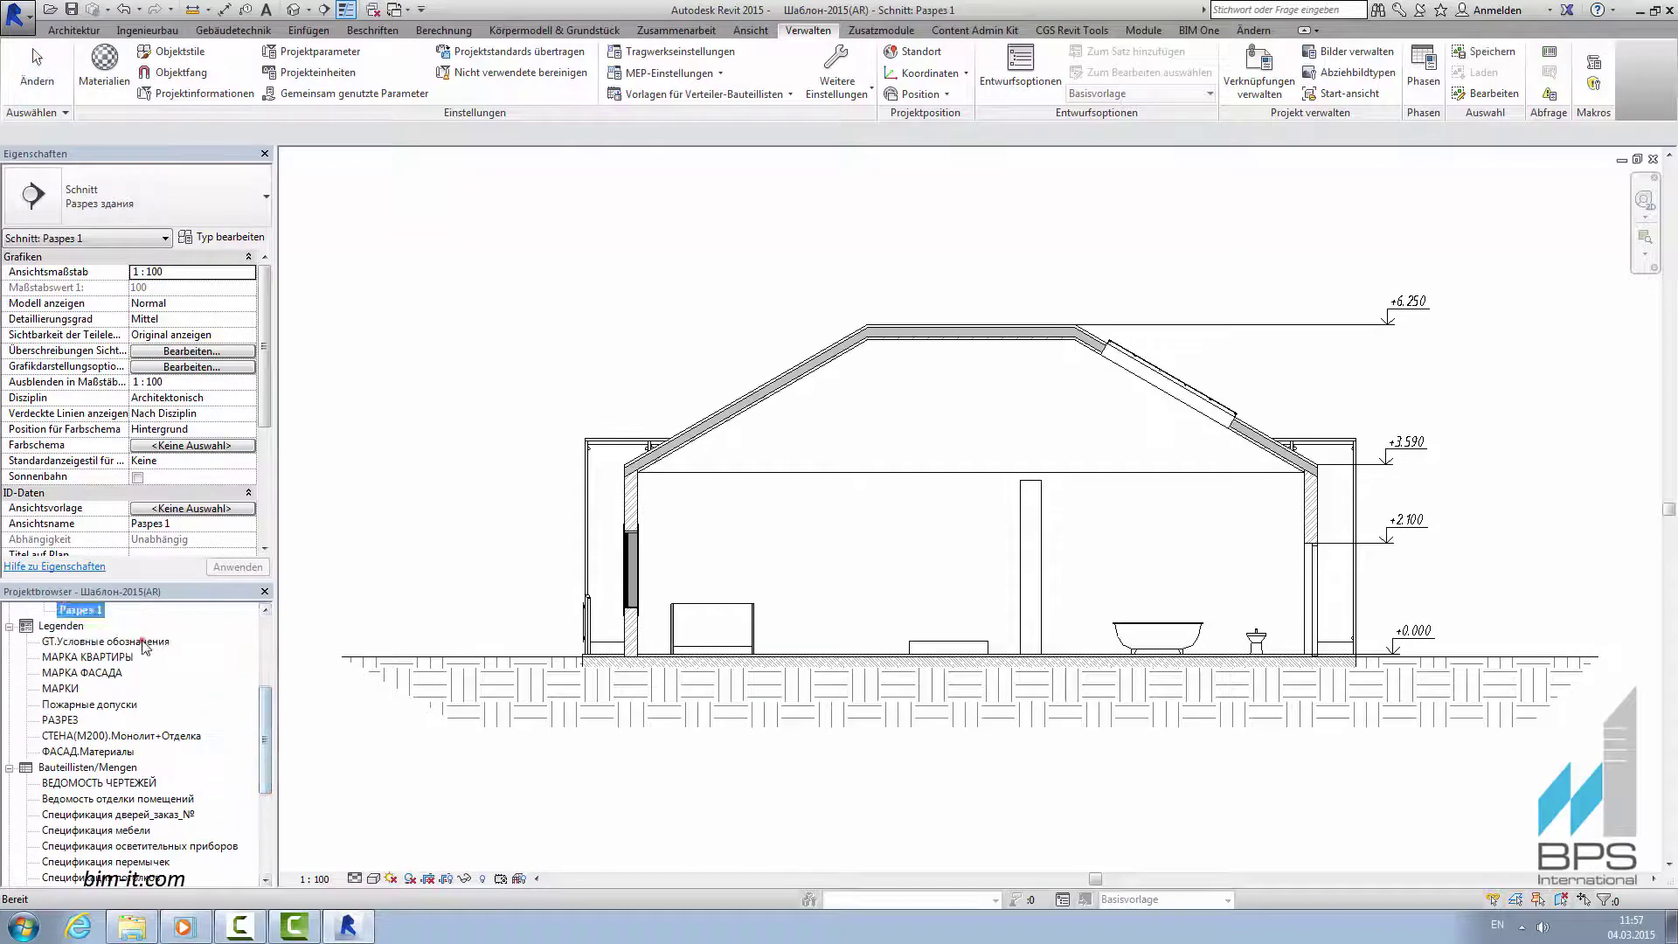
# Open the GT.Условные обозначения and МАРКА КВАРТИРЫ legends and sheets 01 and 04.
pyautogui.doubleClick(143, 642)
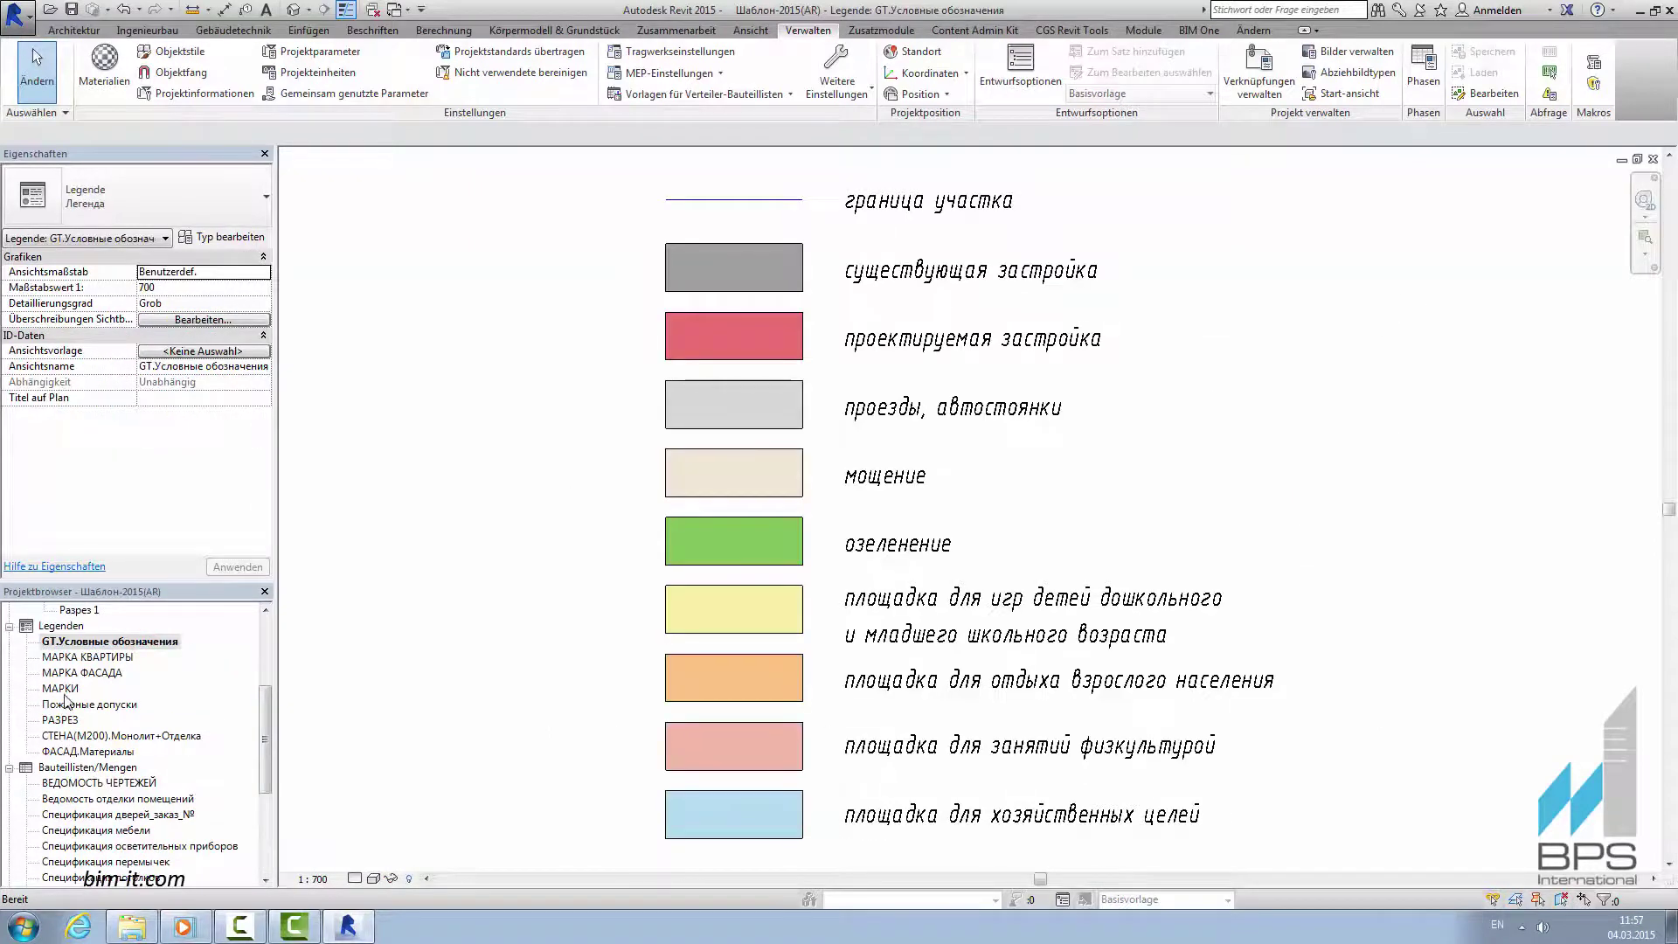
pyautogui.doubleClick(81, 658)
pyautogui.scroll(-4, 246, 705)
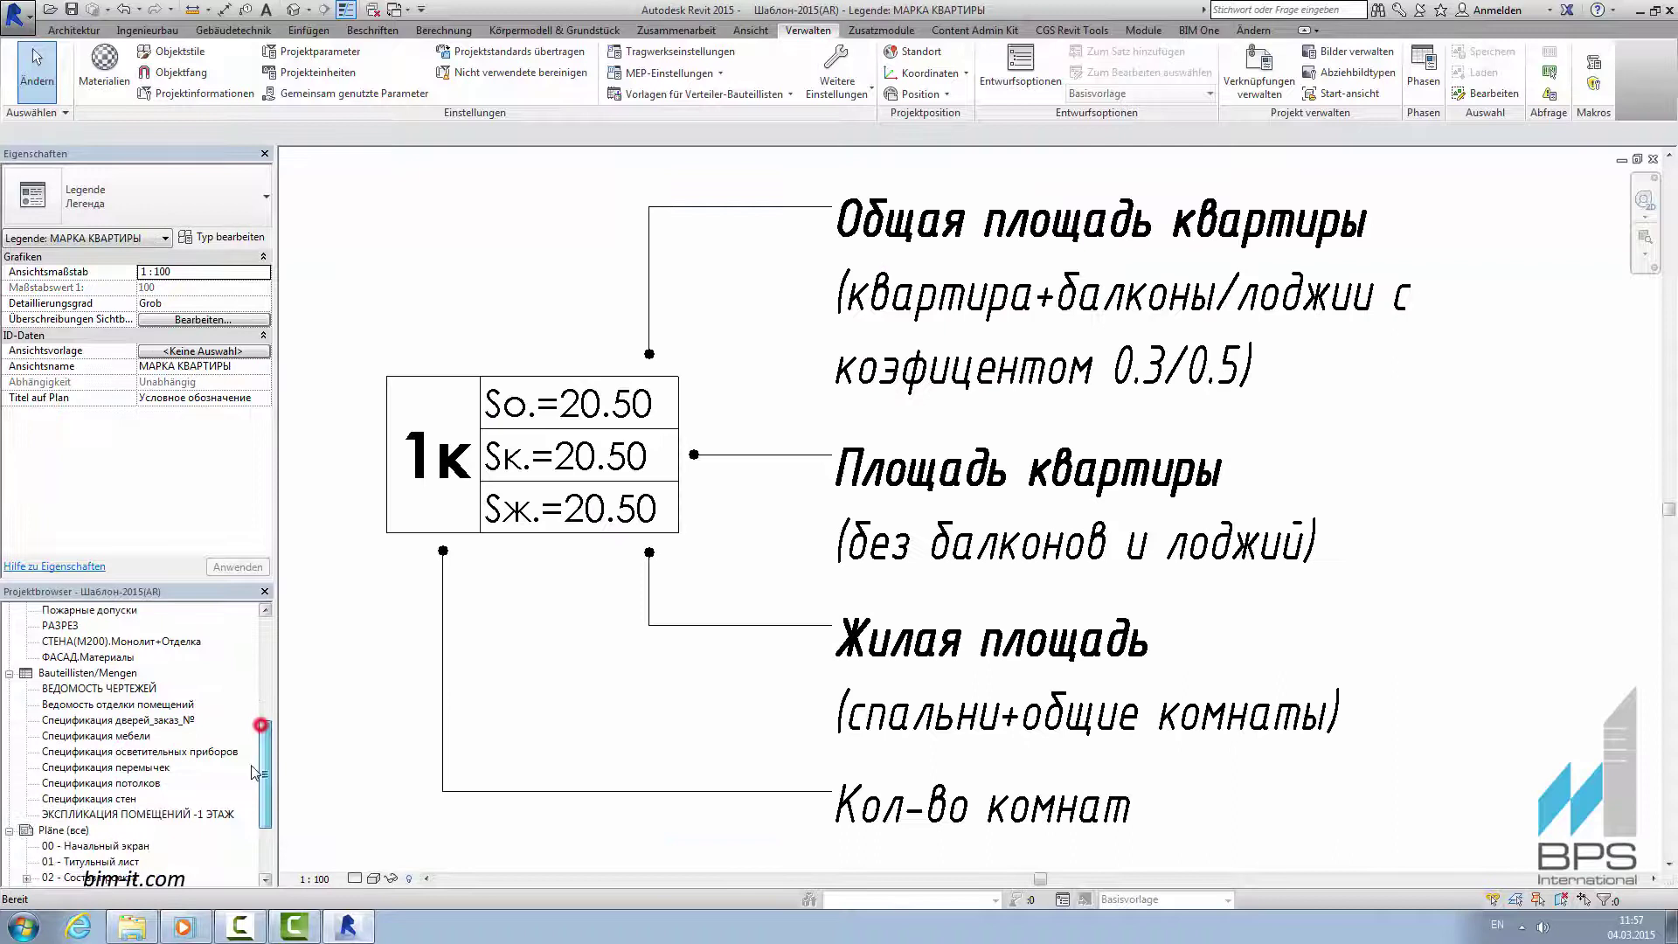
pyautogui.doubleClick(109, 766)
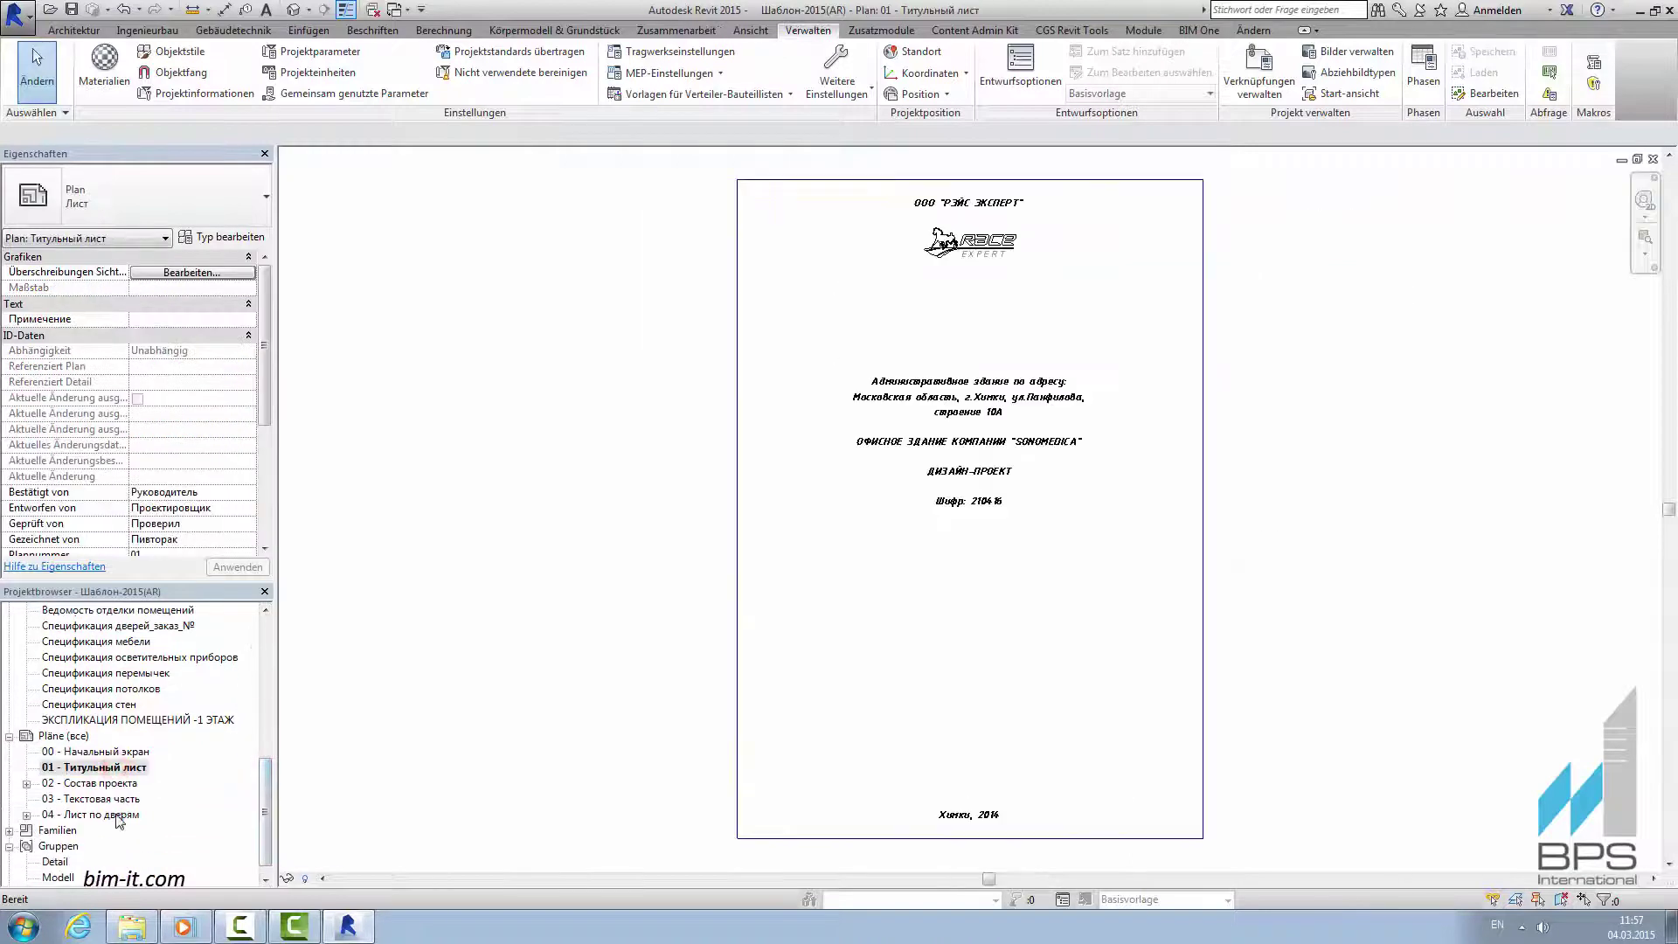
pyautogui.doubleClick(117, 814)
# Open the room finish, door order and drawing list schedules in turn.
pyautogui.moveTo(264, 791); pyautogui.dragTo(267, 739)
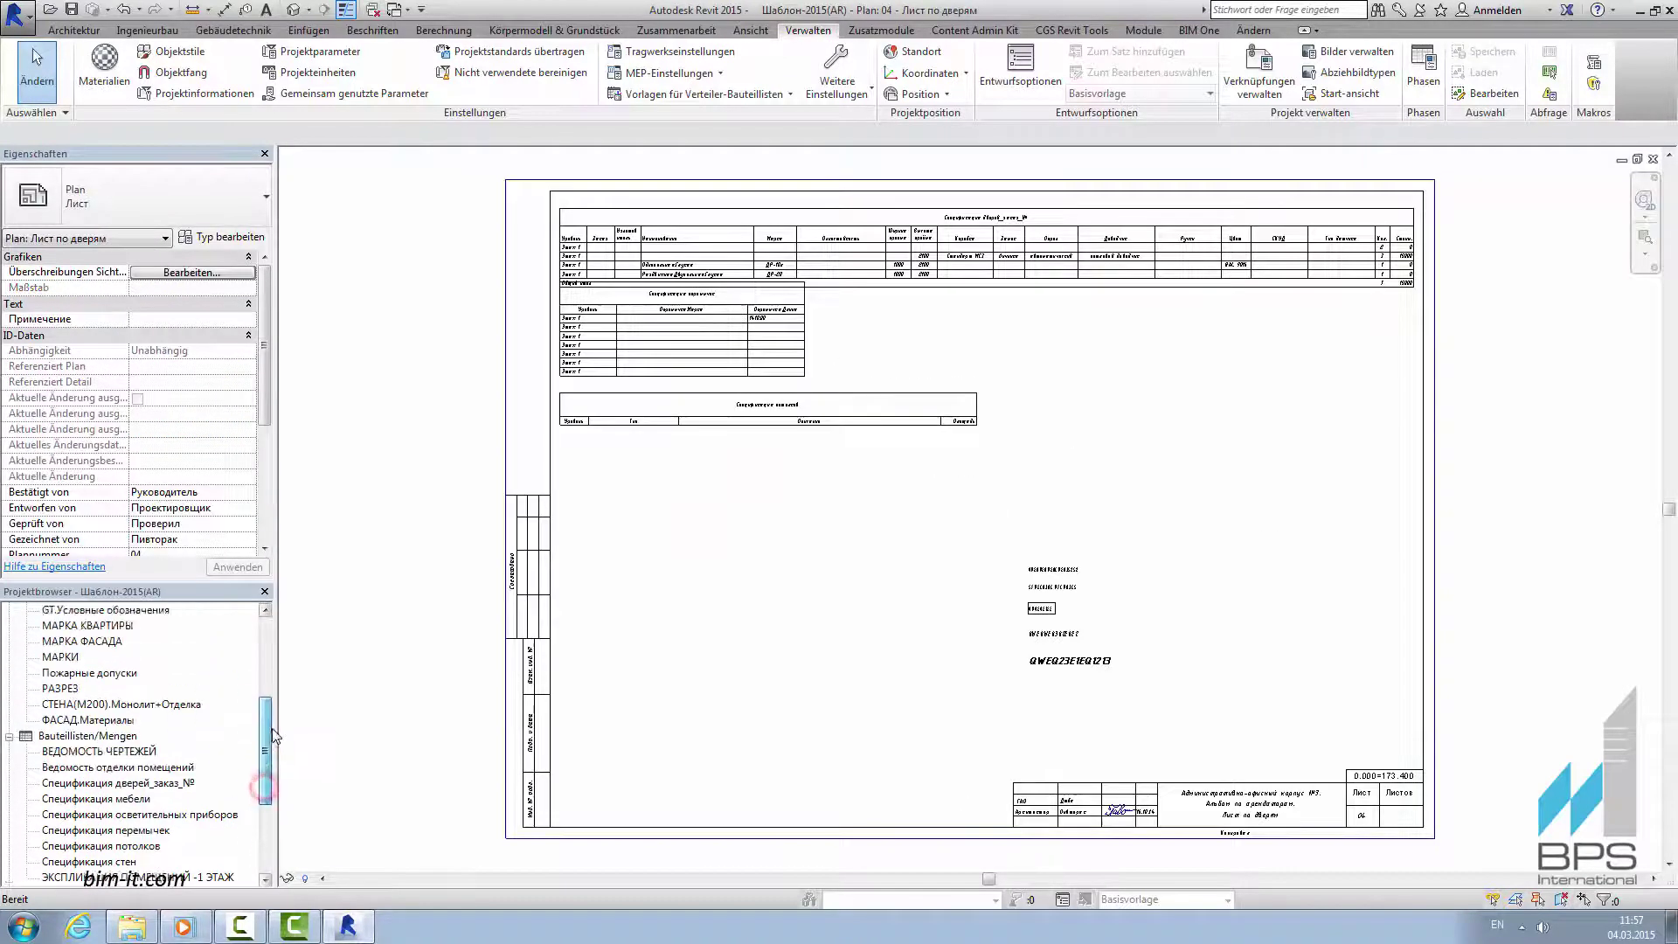
pyautogui.doubleClick(162, 750)
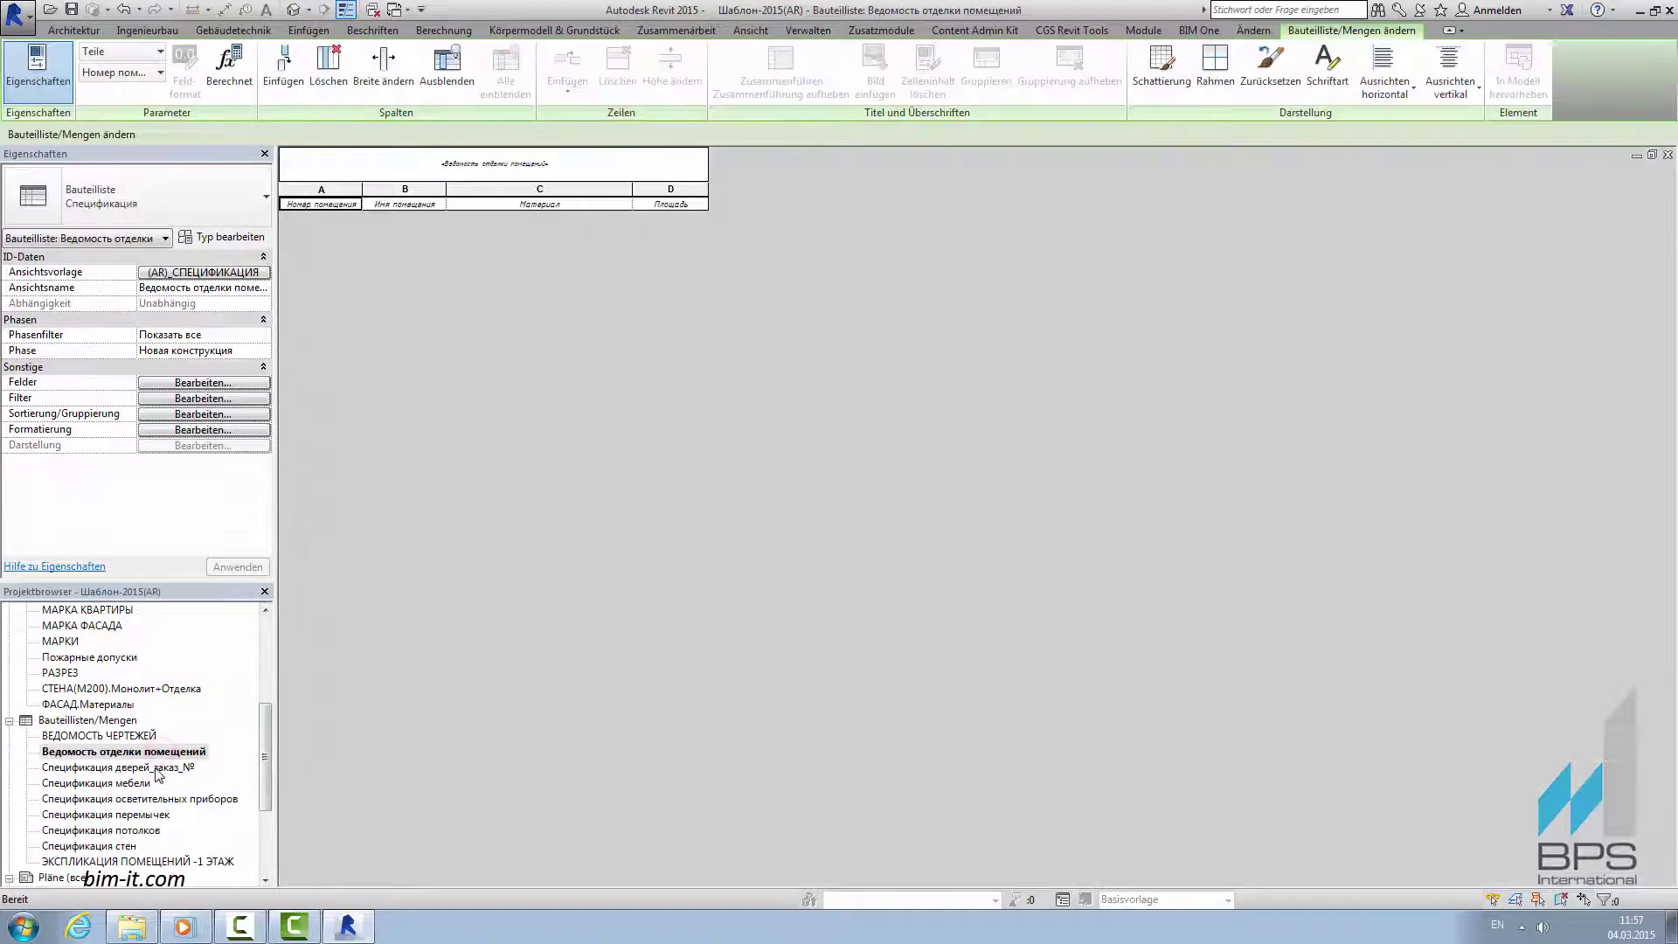
pyautogui.doubleClick(155, 768)
pyautogui.doubleClick(134, 737)
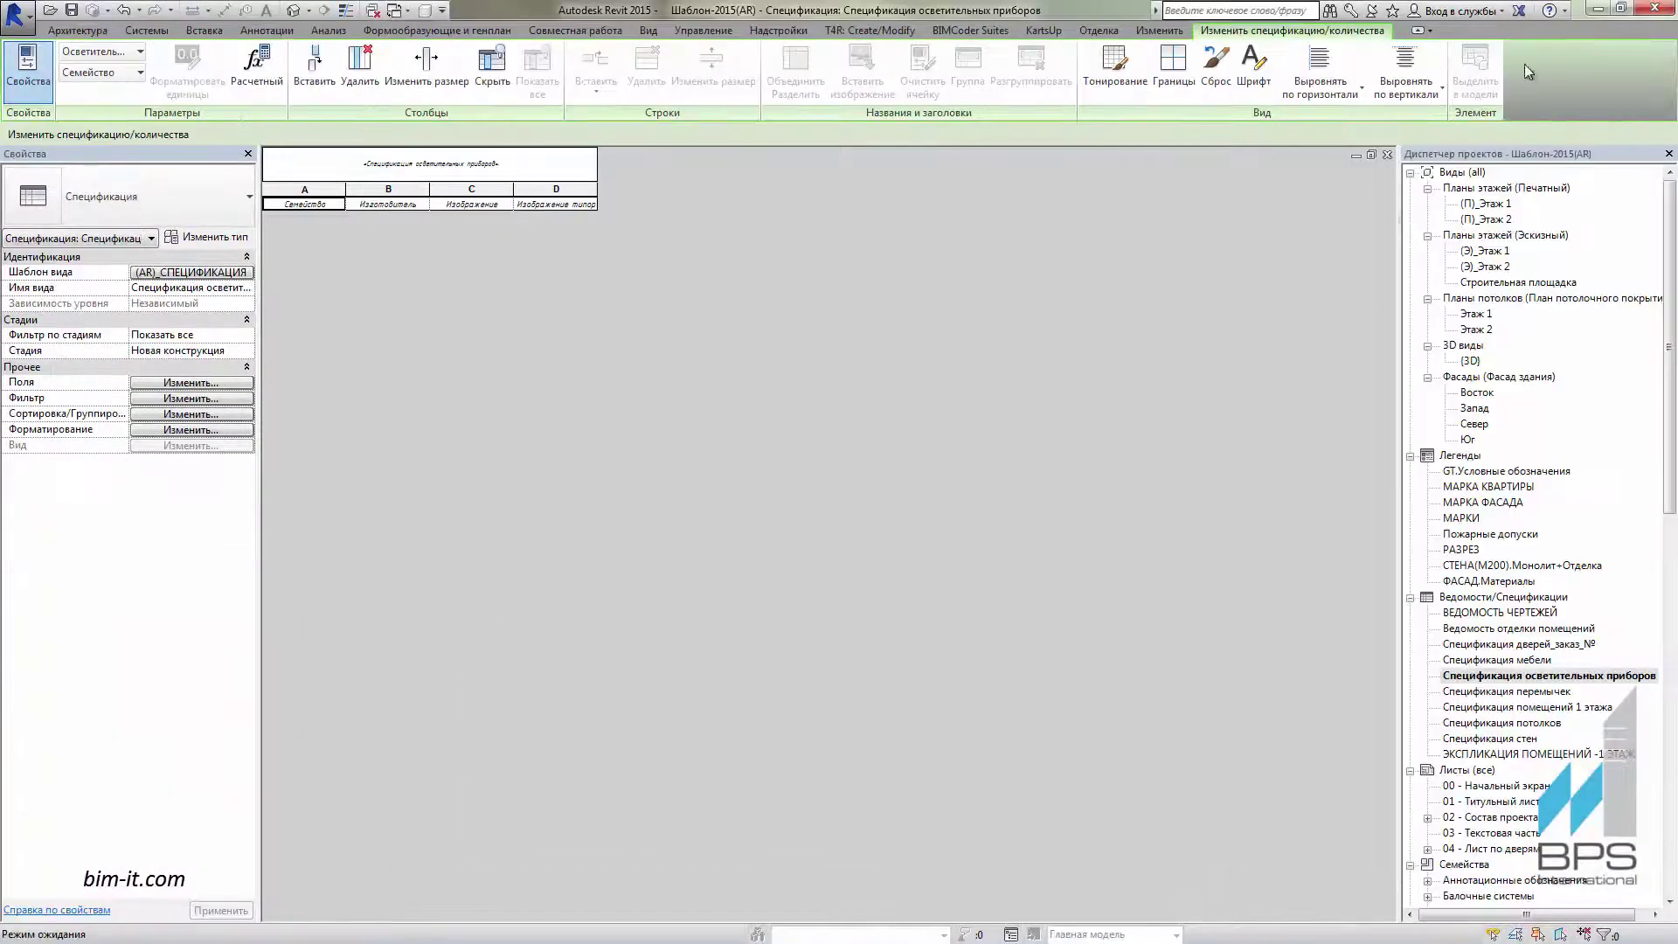
# Minimize Revit and point out the electrical template, RevitKeynotes_RUS, shared parameter and DWG export files.
pyautogui.click(1598, 8)
pyautogui.click(265, 169)
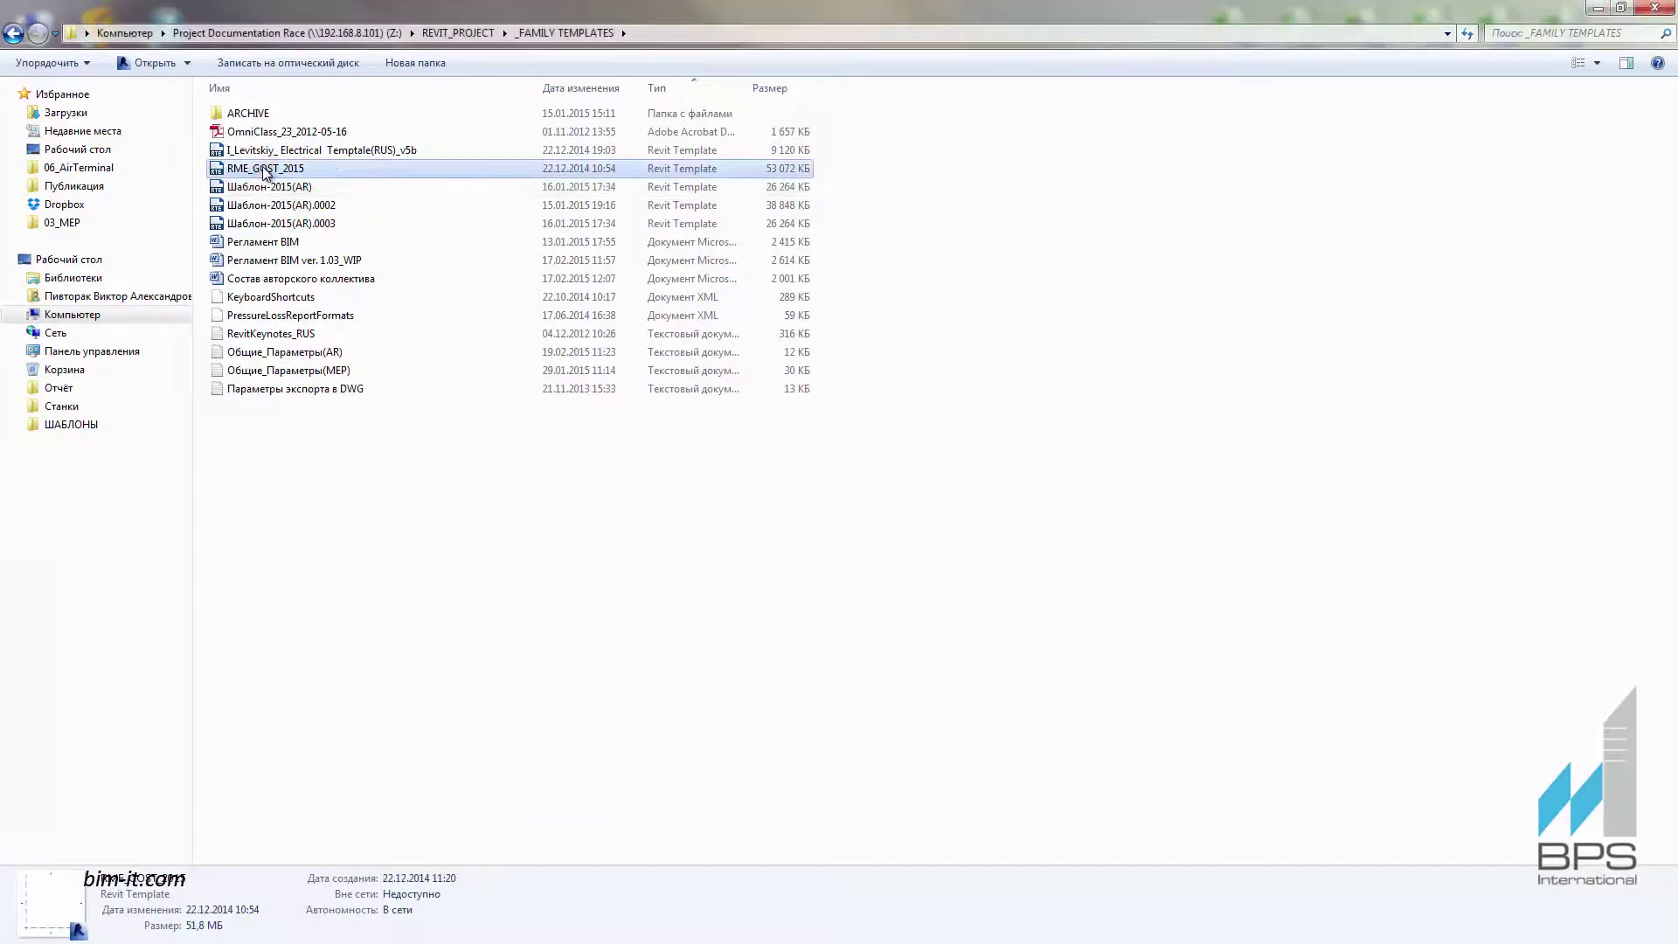
pyautogui.click(259, 151)
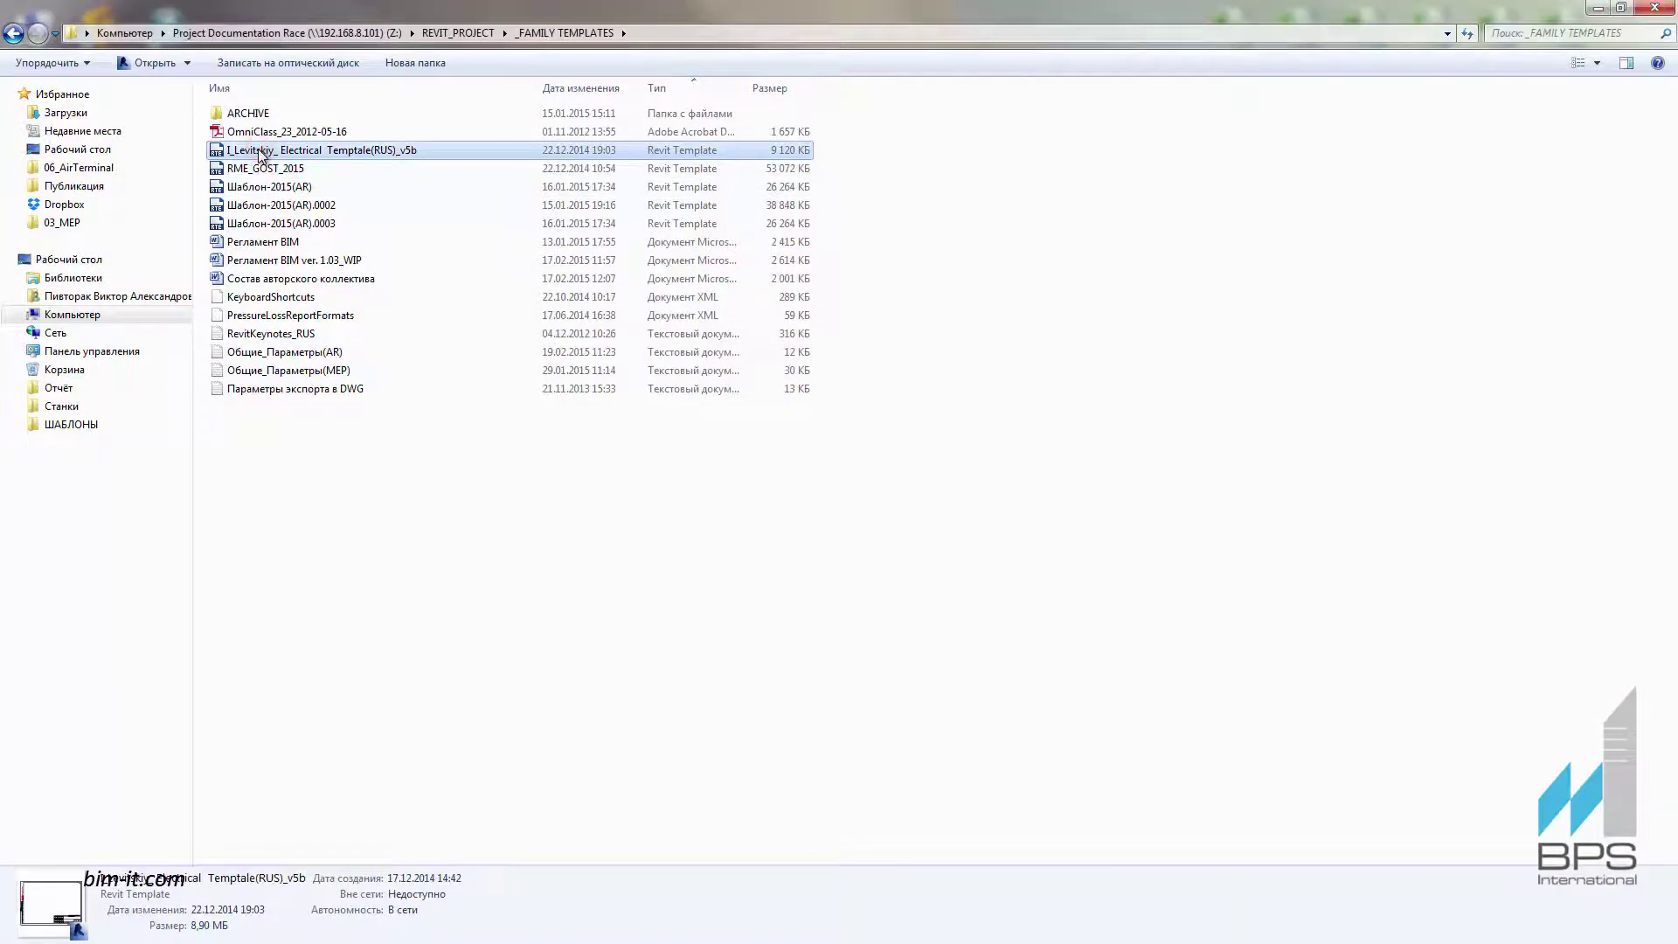
pyautogui.click(289, 337)
pyautogui.click(290, 354)
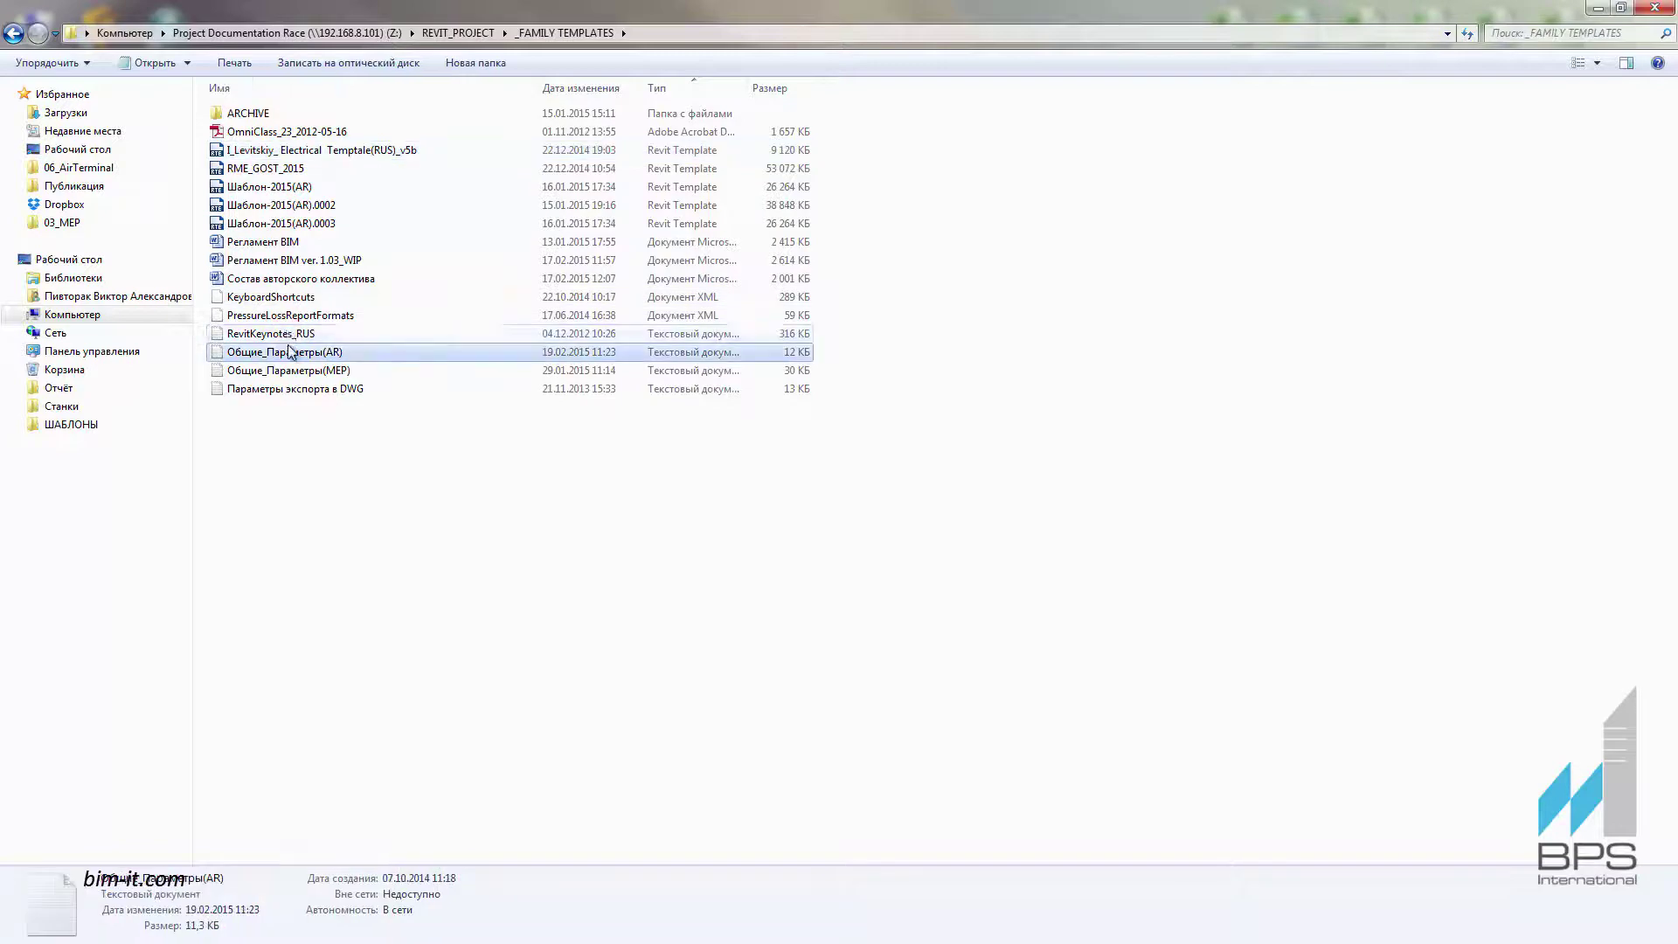
pyautogui.click(292, 373)
pyautogui.click(288, 388)
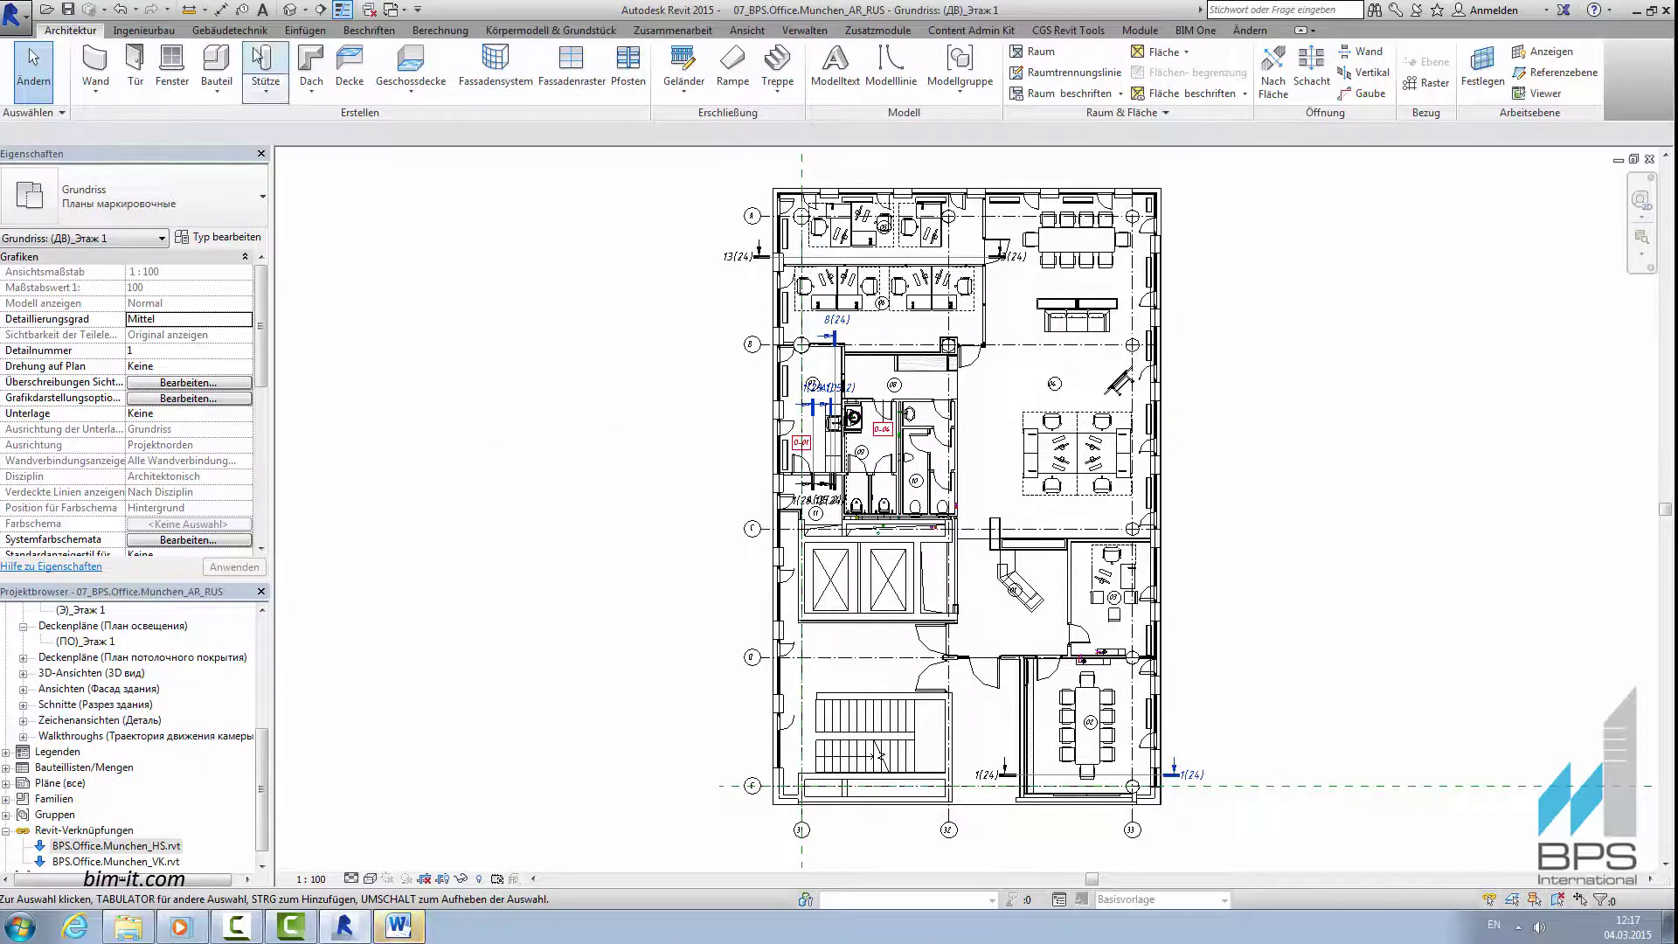
# Switch the office floor plan to the default 3D view and orbit the building.
pyautogui.click(289, 10)
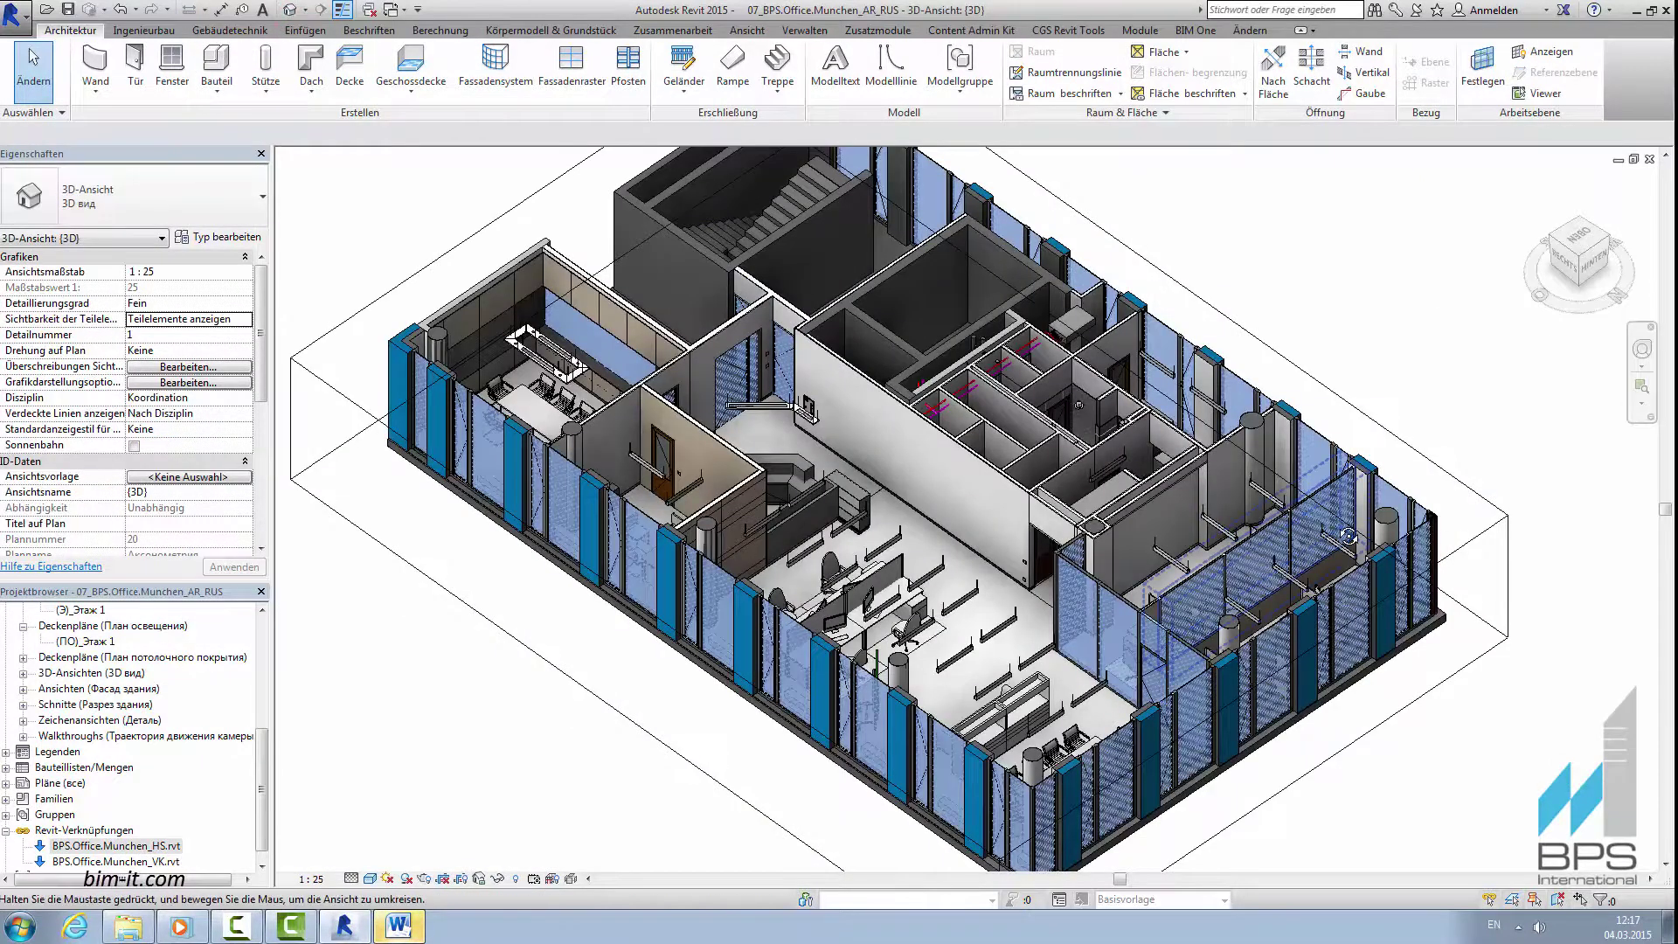
pyautogui.keyDown('shift'); pyautogui.moveTo(857, 489); pyautogui.dragTo(917, 629, button='middle'); pyautogui.keyUp('shift')
pyautogui.scroll(5, 732, 594)
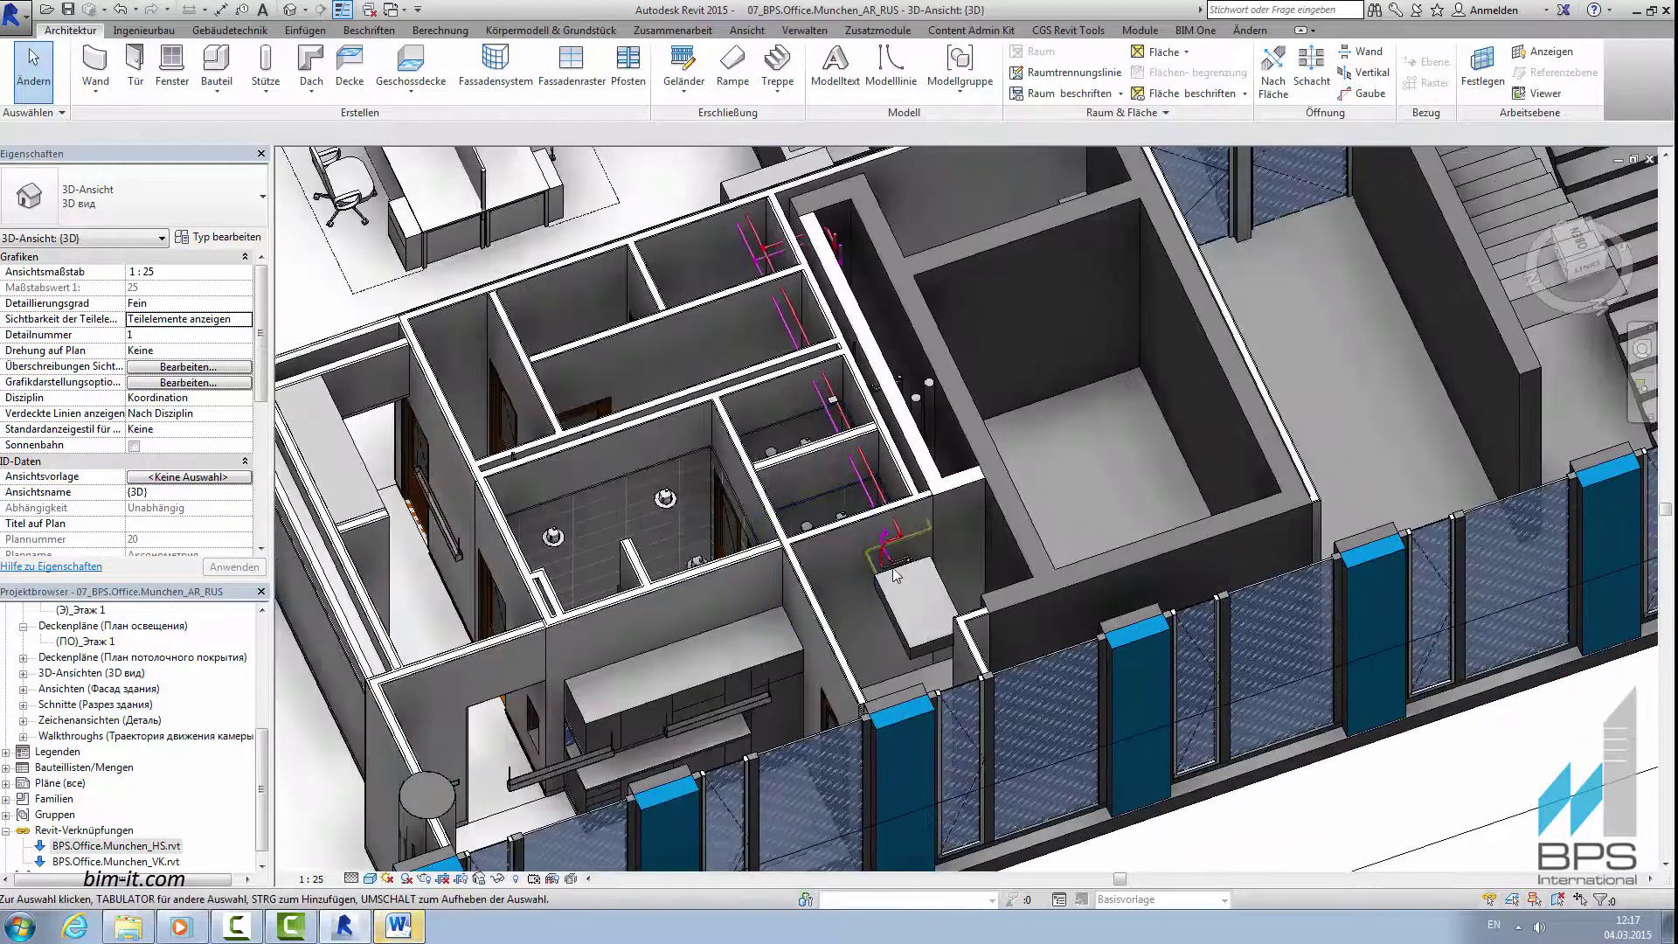
# Temporarily isolate the linked HS plumbing model and orbit around its pipes.
pyautogui.click(920, 569)
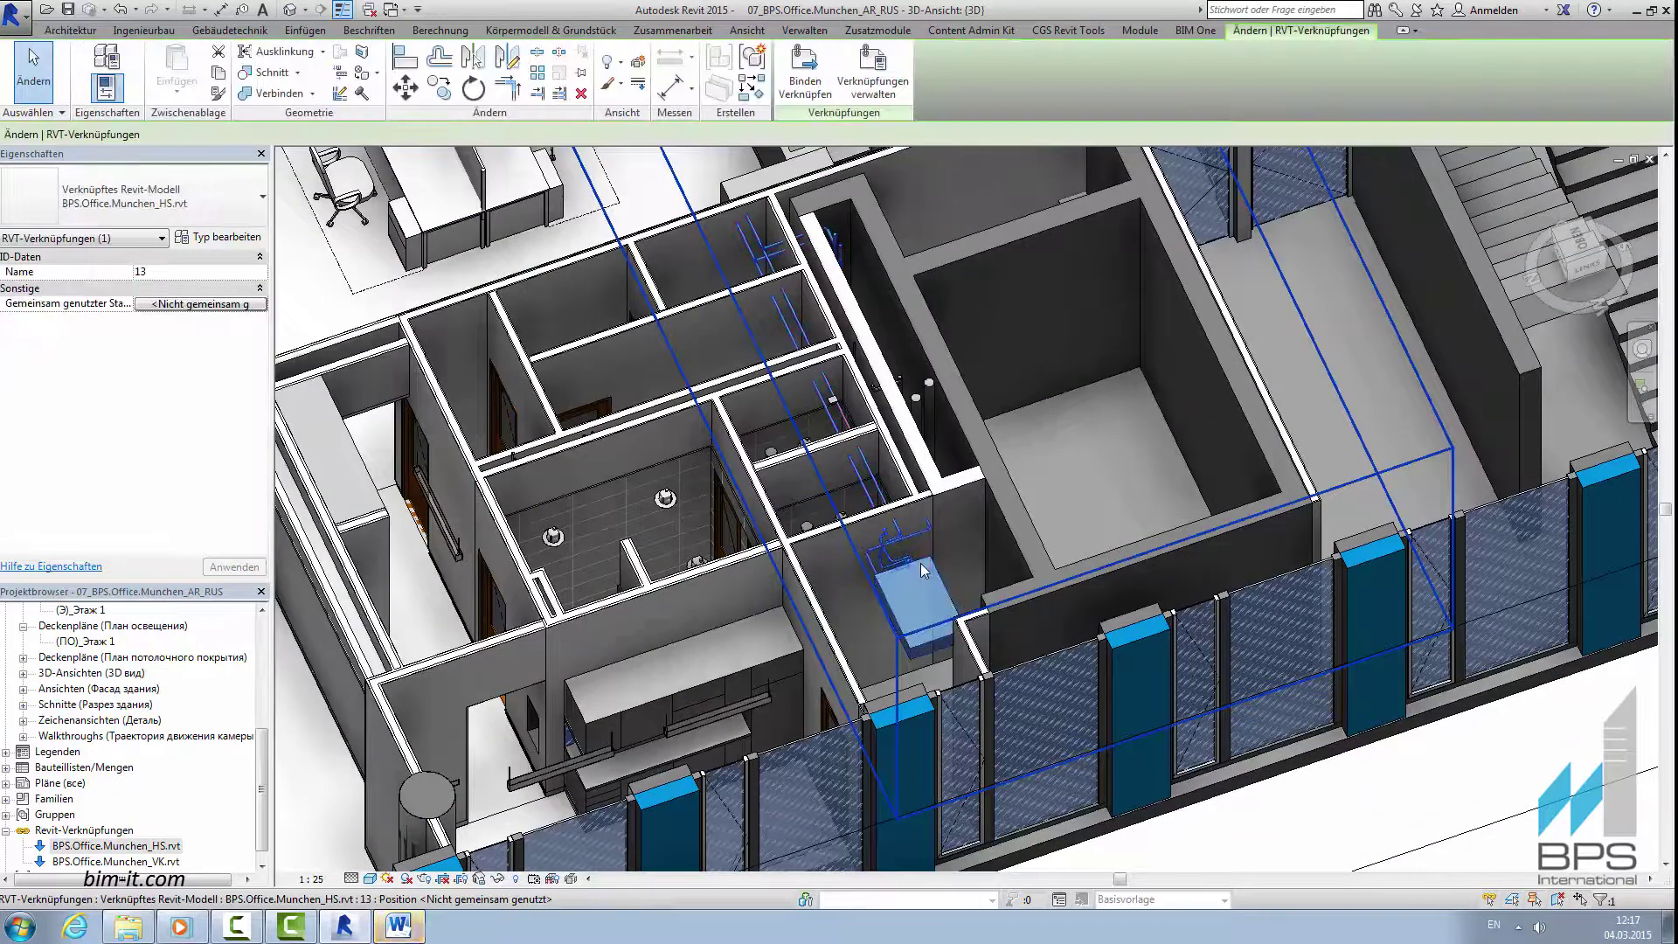
pyautogui.press('h')
pyautogui.press('i')
pyautogui.keyDown('shift'); pyautogui.moveTo(927, 569); pyautogui.dragTo(831, 489, button='middle'); pyautogui.keyUp('shift')
pyautogui.press('Escape')
pyautogui.scroll(-3, 977, 603)
pyautogui.scroll(3, 900, 428)
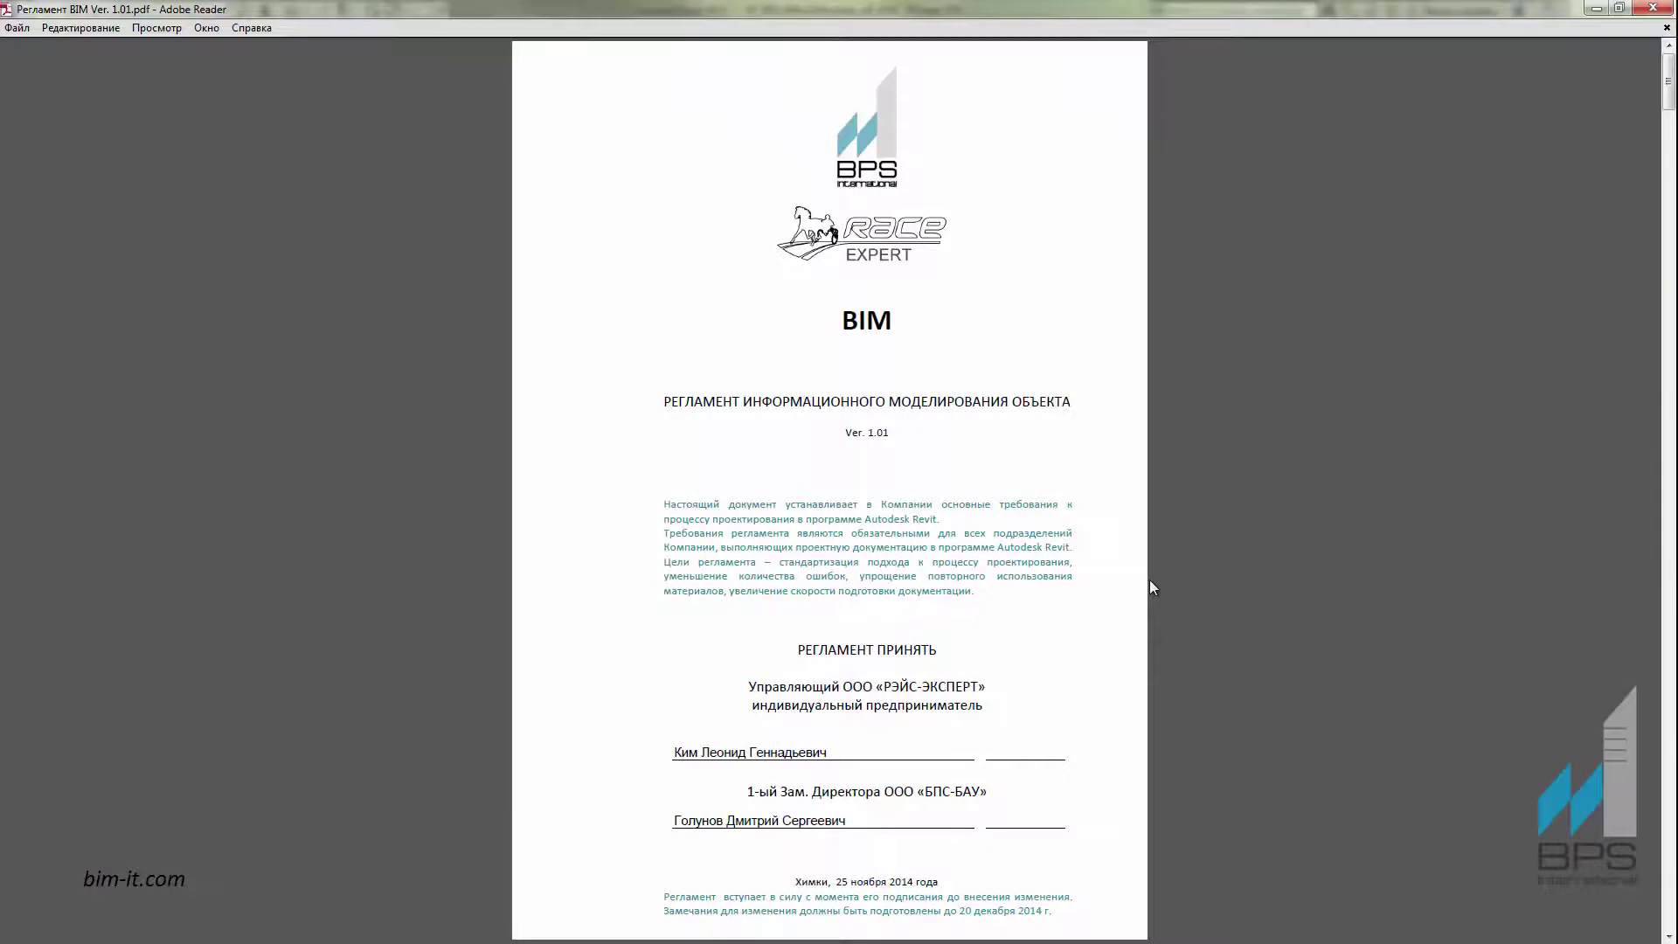
# Highlight the Принципы совместной работы heading and the 01_WIP and 03_MEP folders in the diagram.
pyautogui.scroll(-6, 1148, 579)
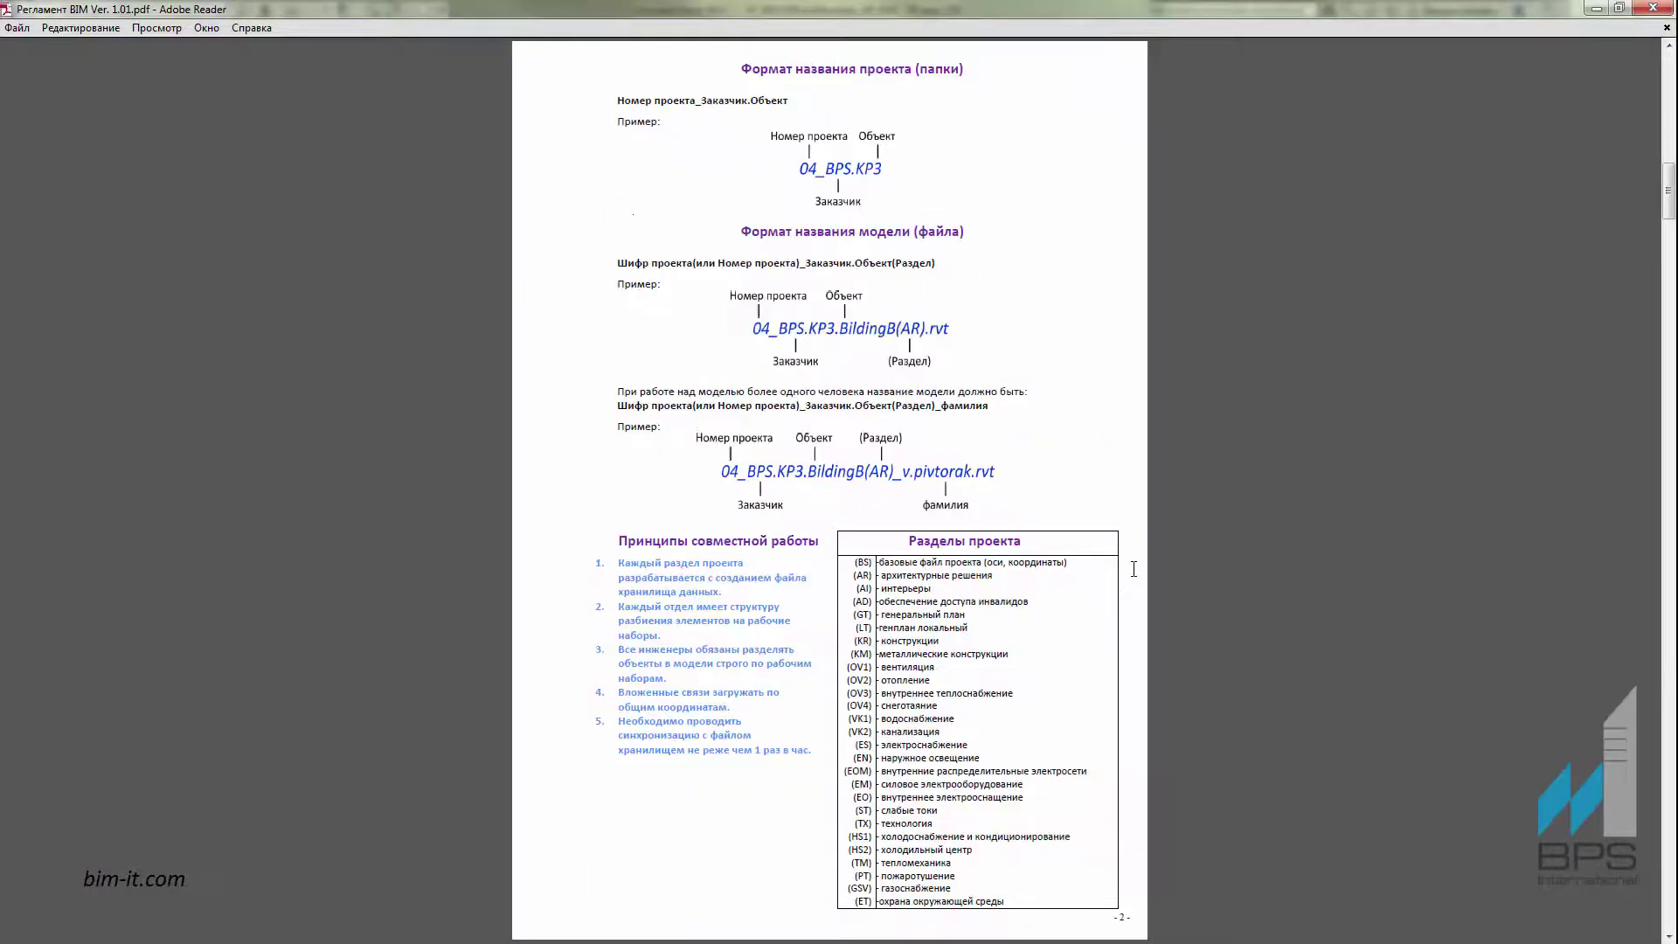
pyautogui.moveTo(622, 544); pyautogui.dragTo(803, 535)
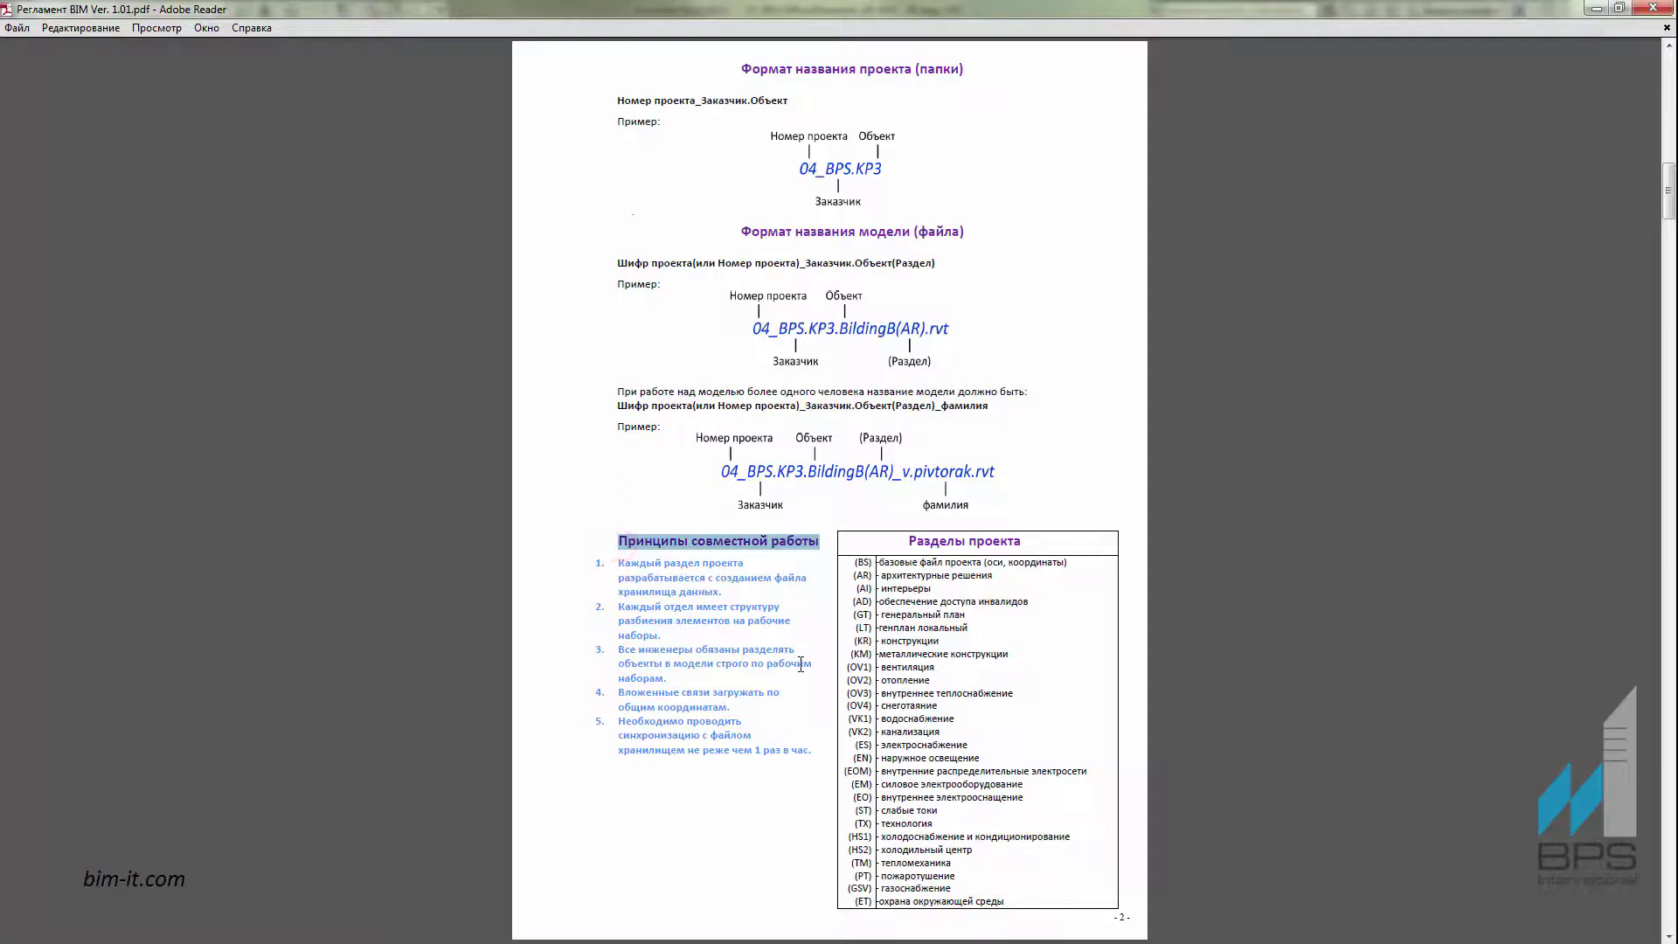
pyautogui.scroll(-2, 787, 564)
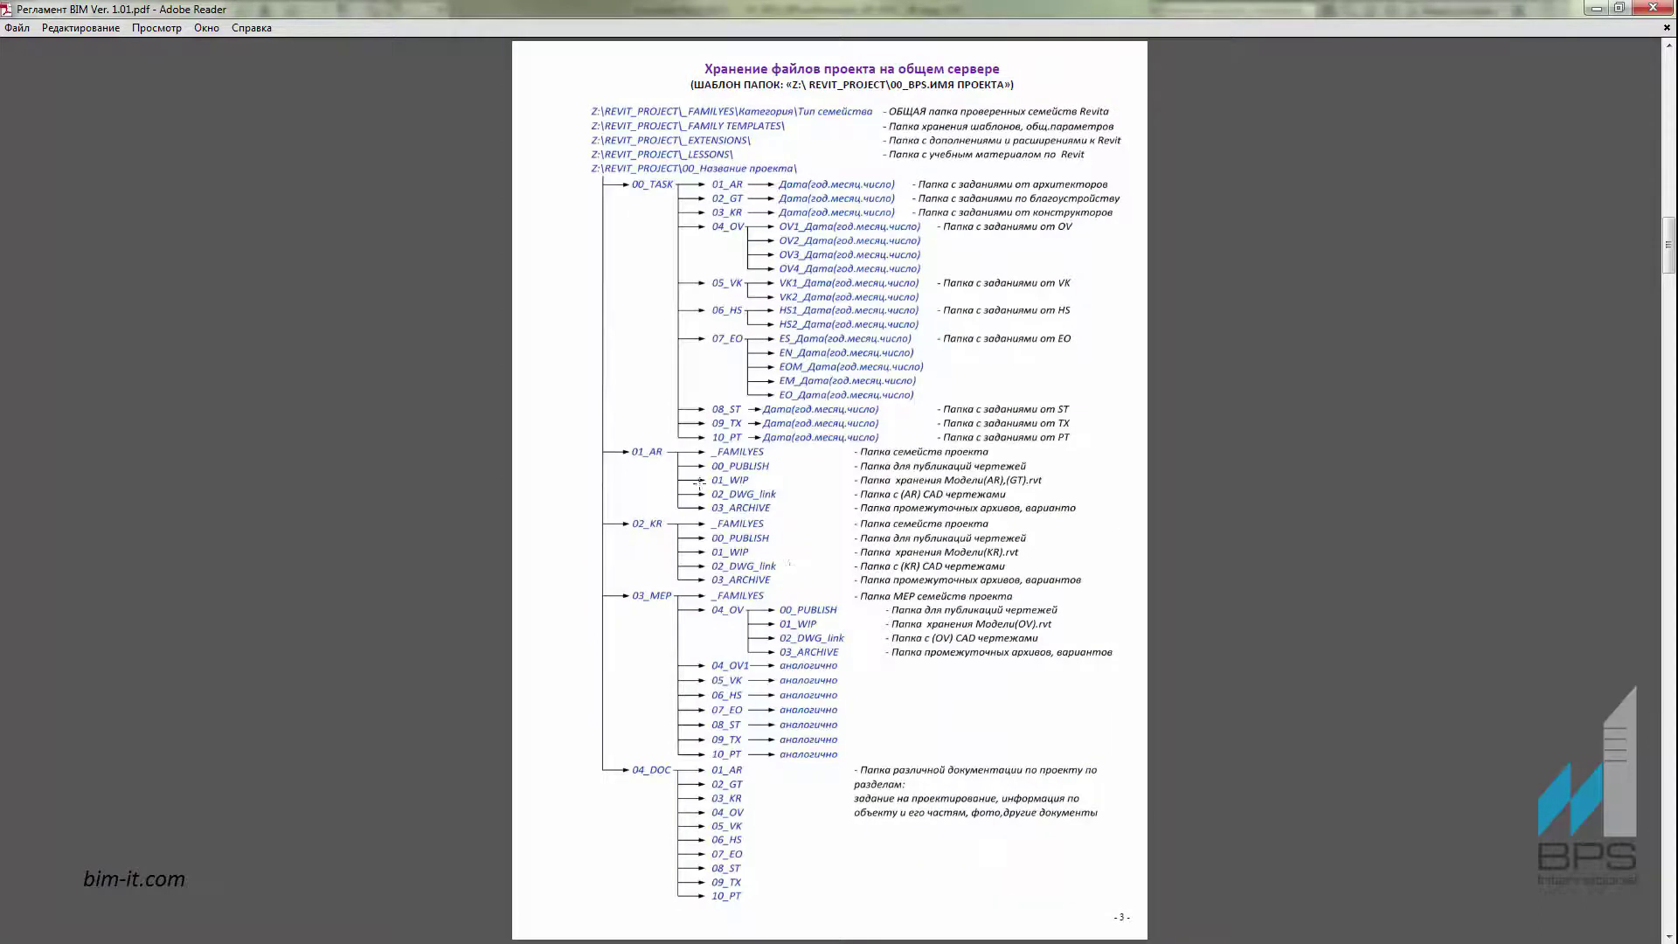
pyautogui.moveTo(633, 449); pyautogui.dragTo(775, 486)
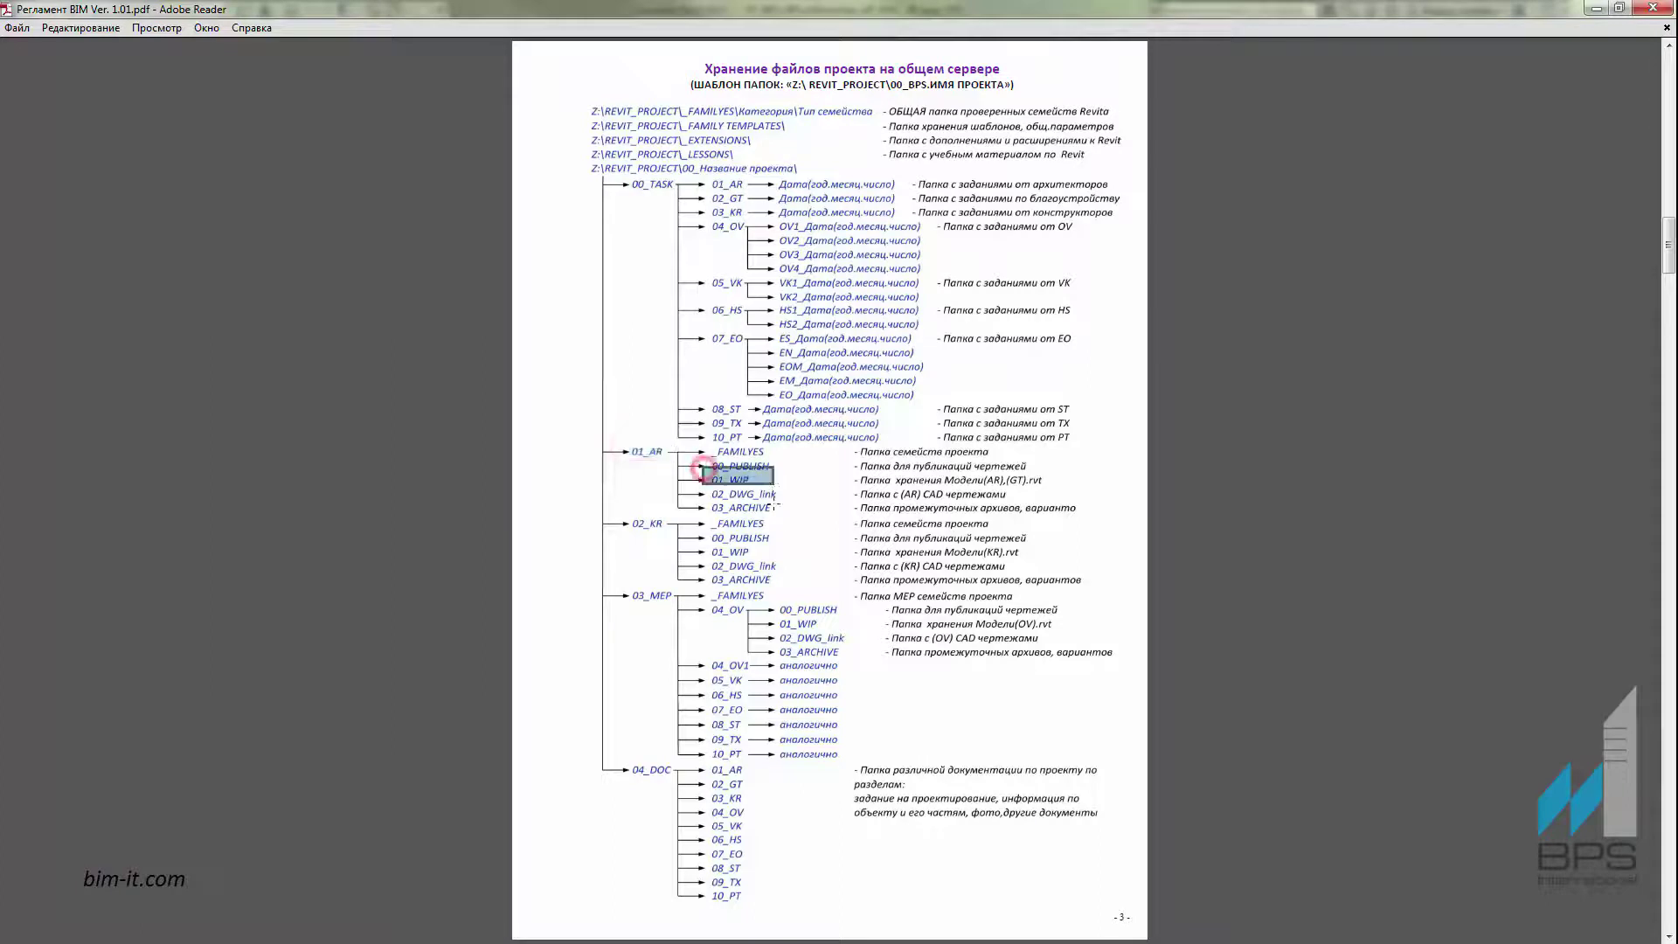
pyautogui.moveTo(629, 585); pyautogui.dragTo(676, 603)
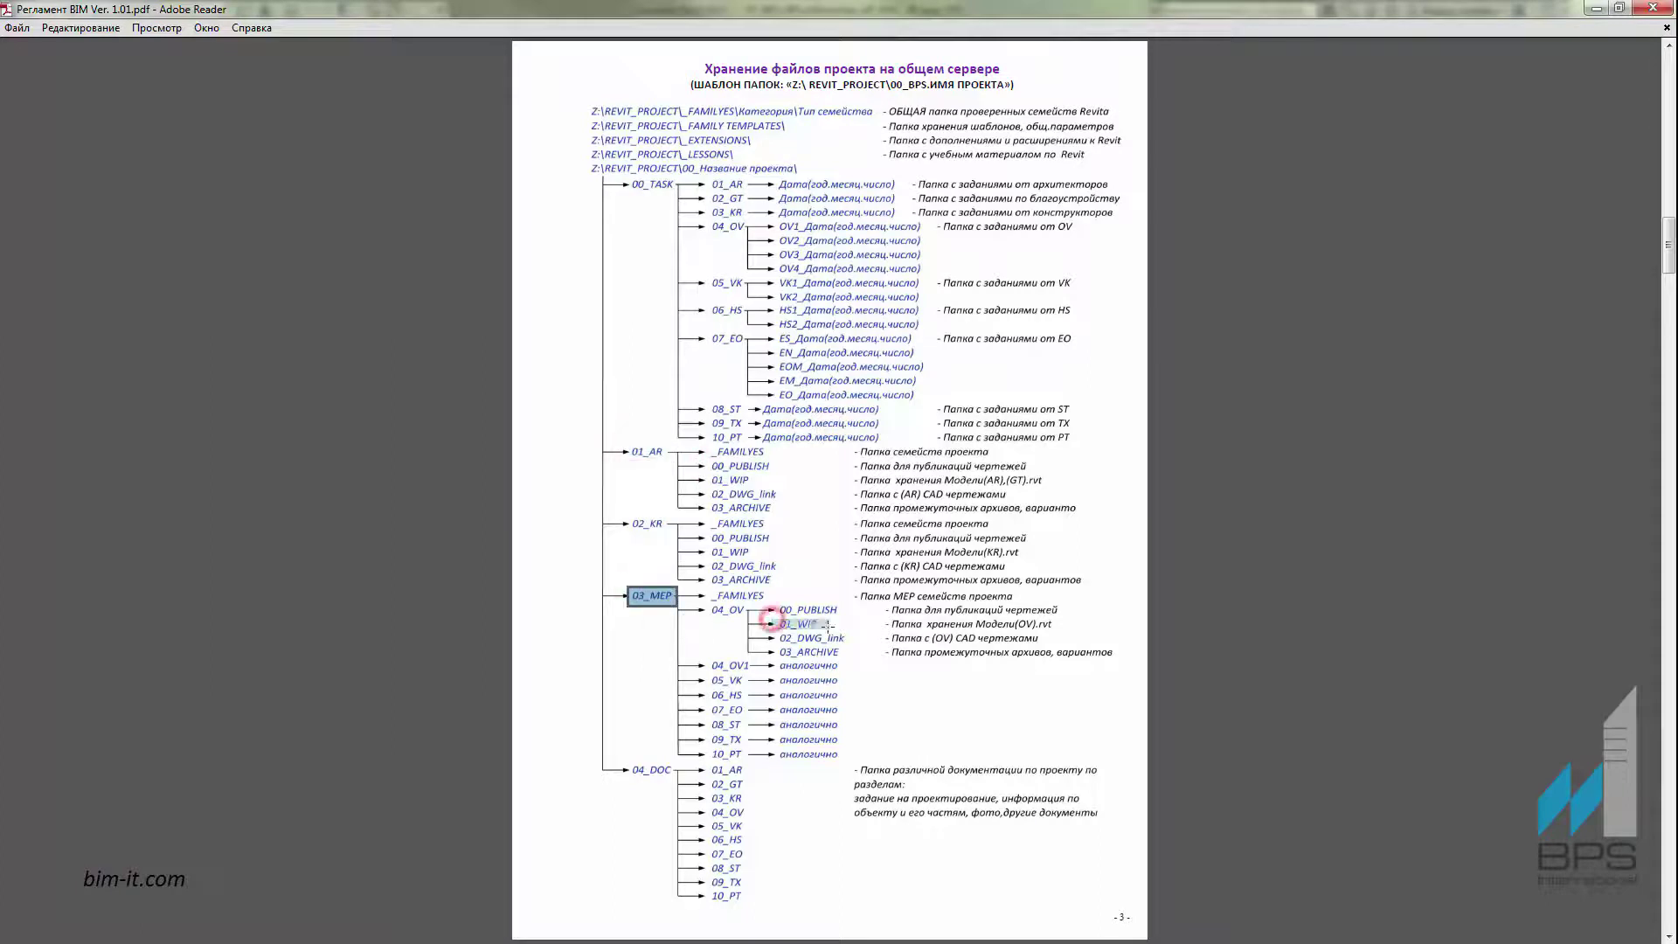
pyautogui.moveTo(828, 625); pyautogui.dragTo(831, 631)
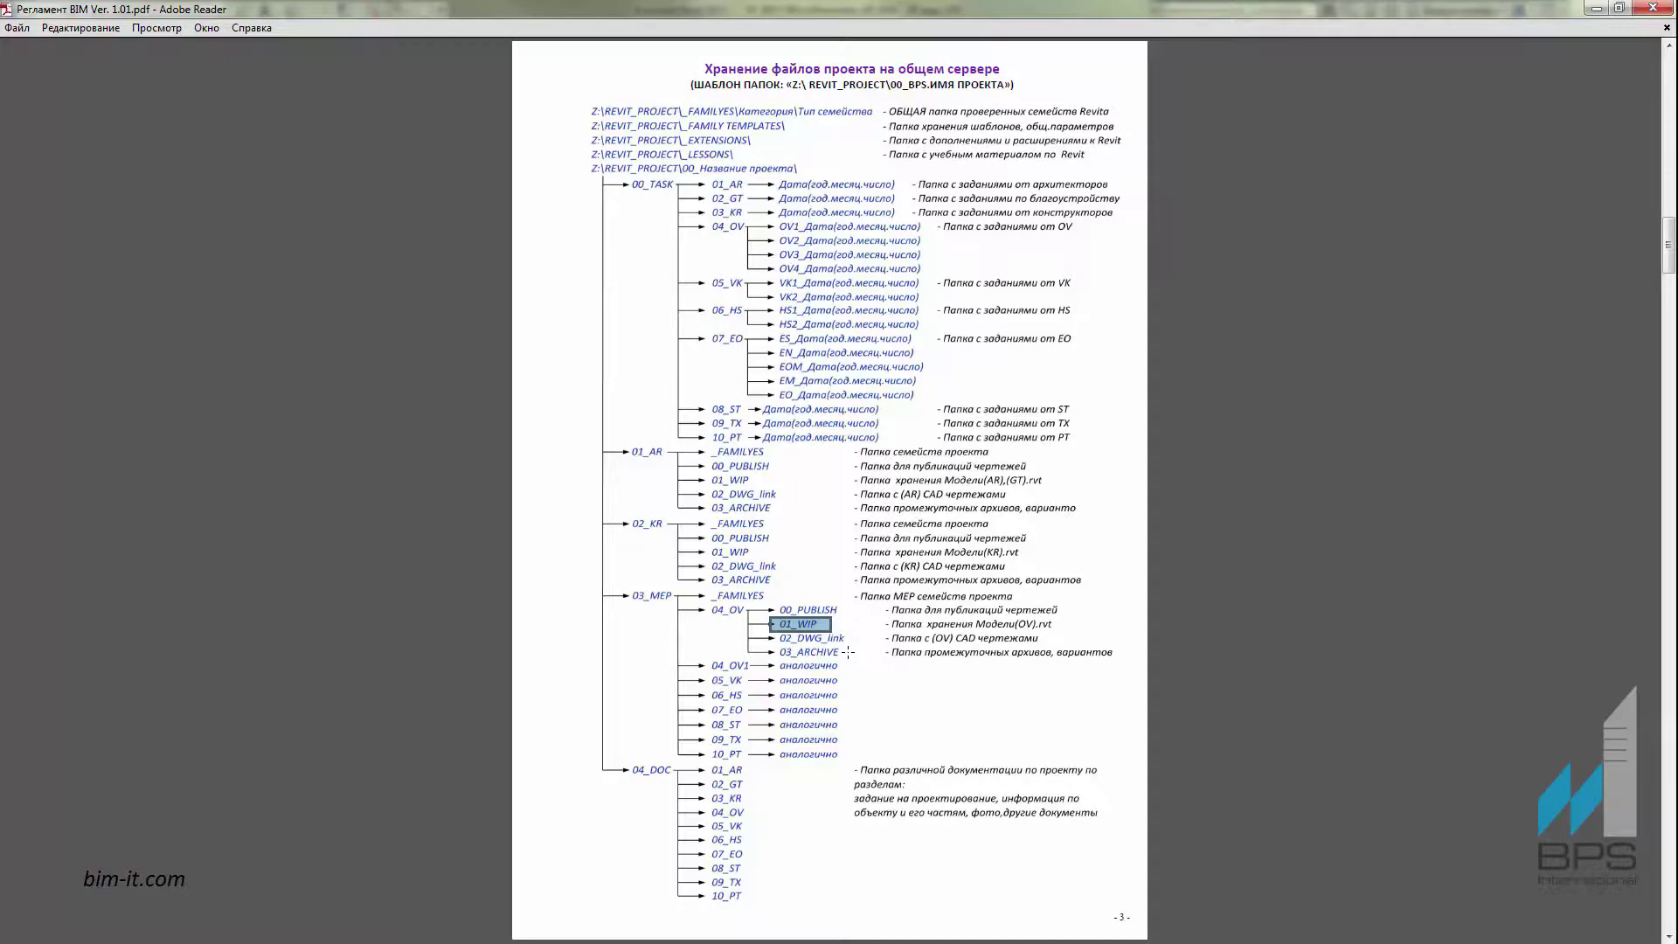
# Continue to page 8 and highlight the heading on architectural fixtures for MEP.
pyautogui.scroll(-3, 852, 622)
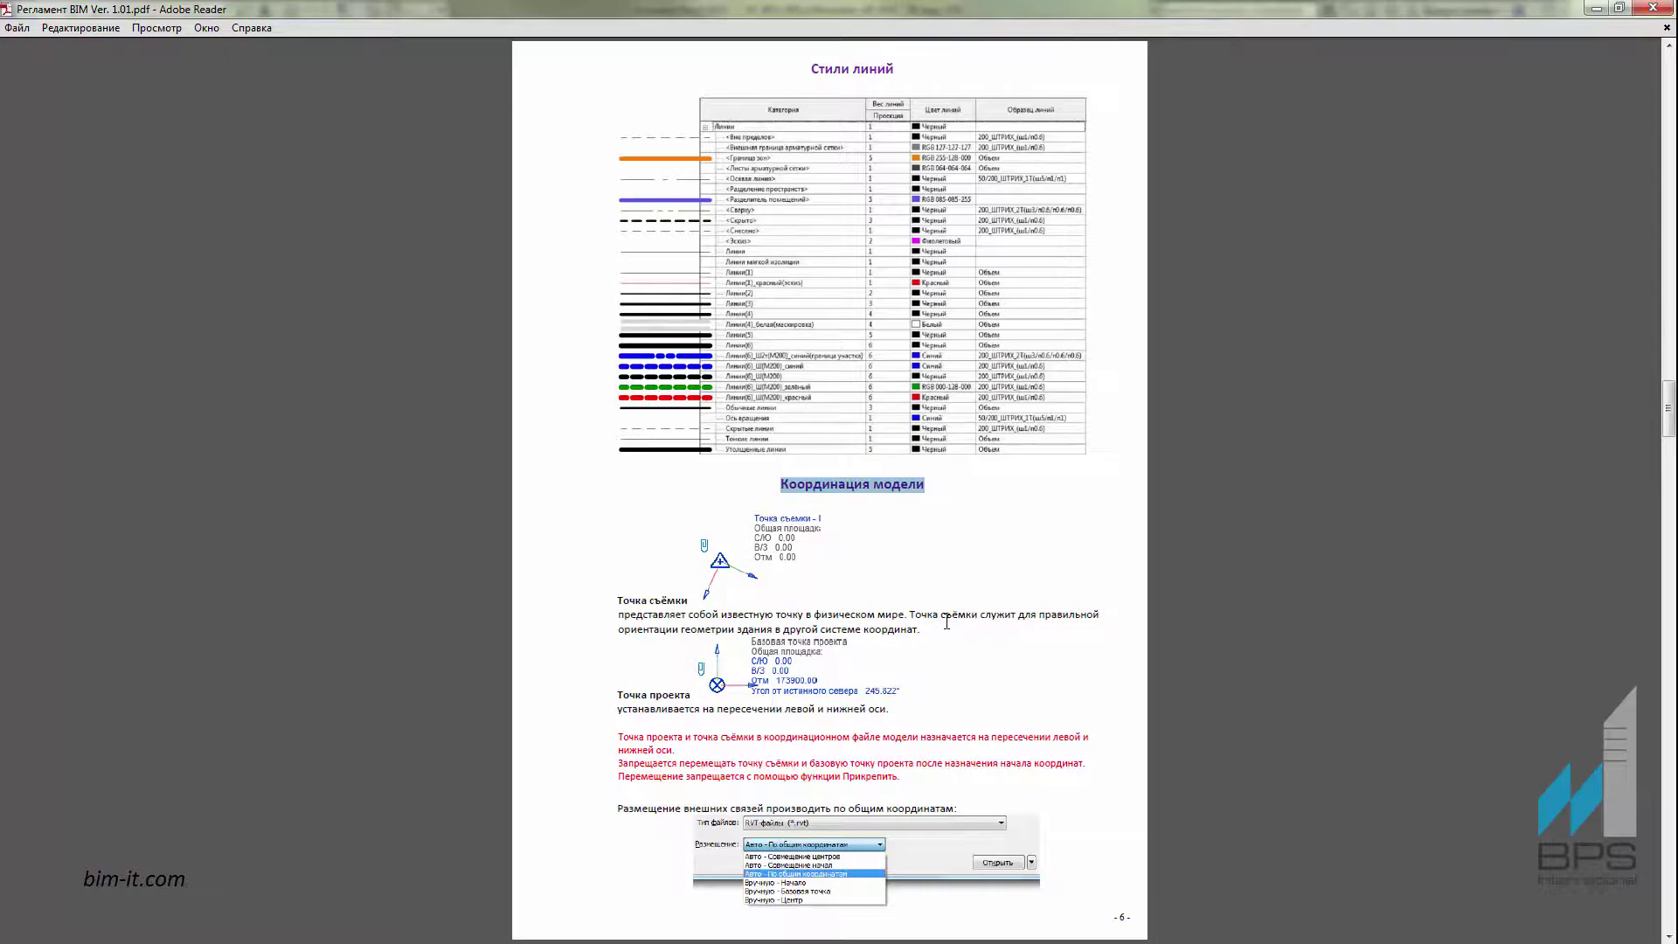
pyautogui.scroll(-2, 947, 622)
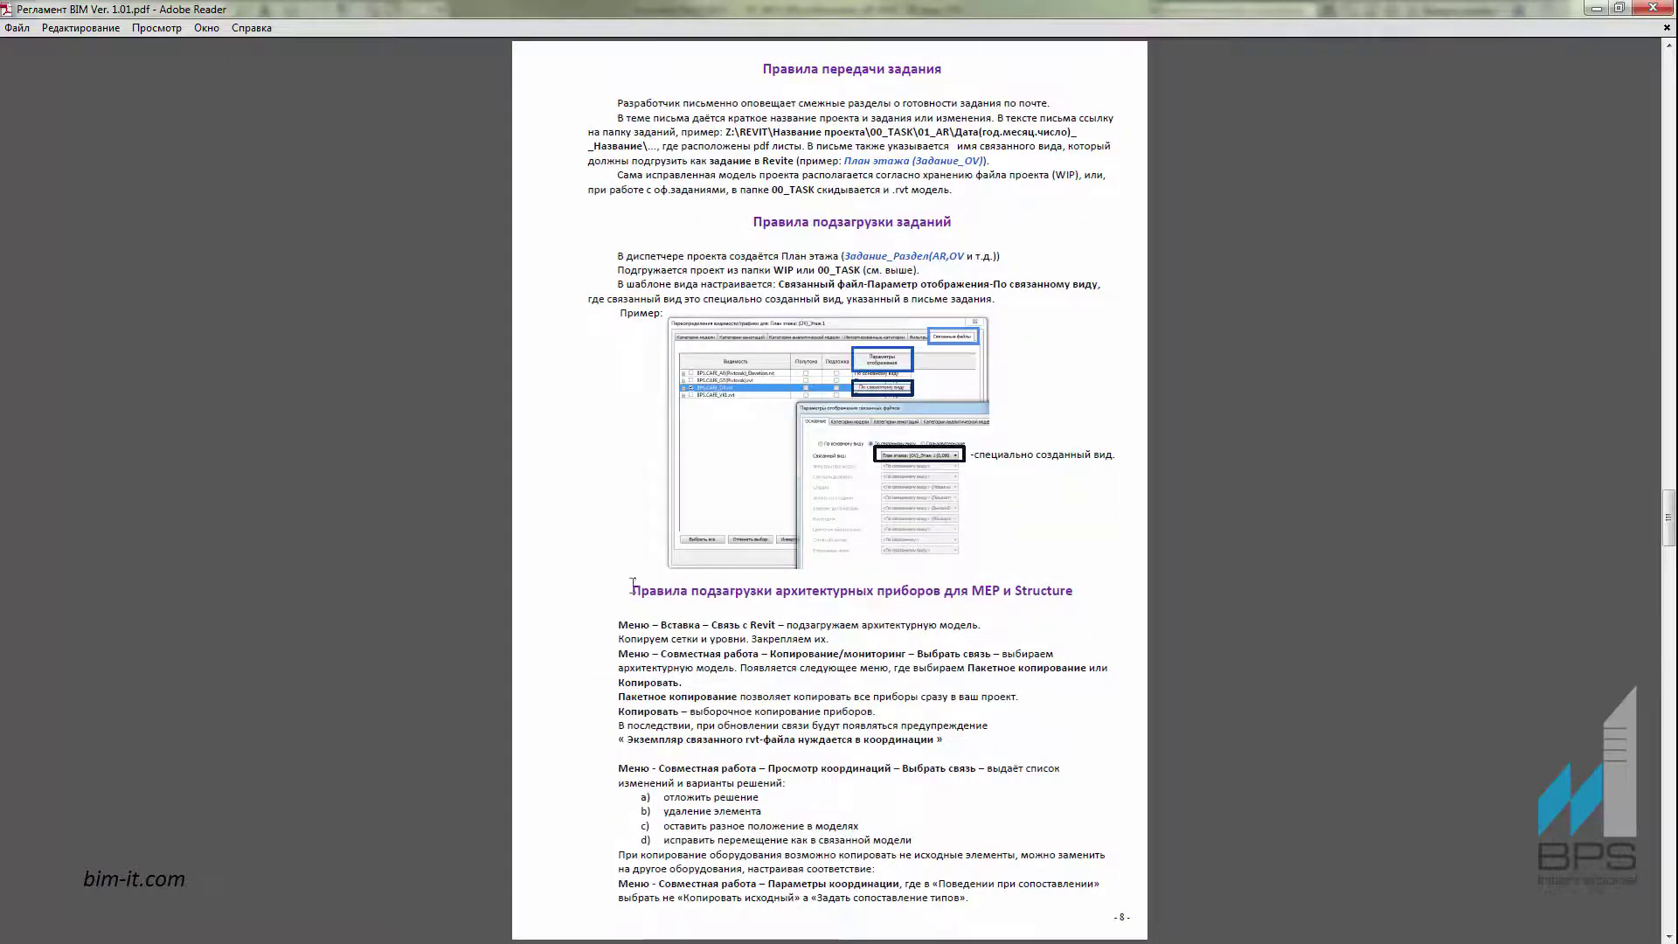
pyautogui.moveTo(633, 584); pyautogui.dragTo(1052, 578)
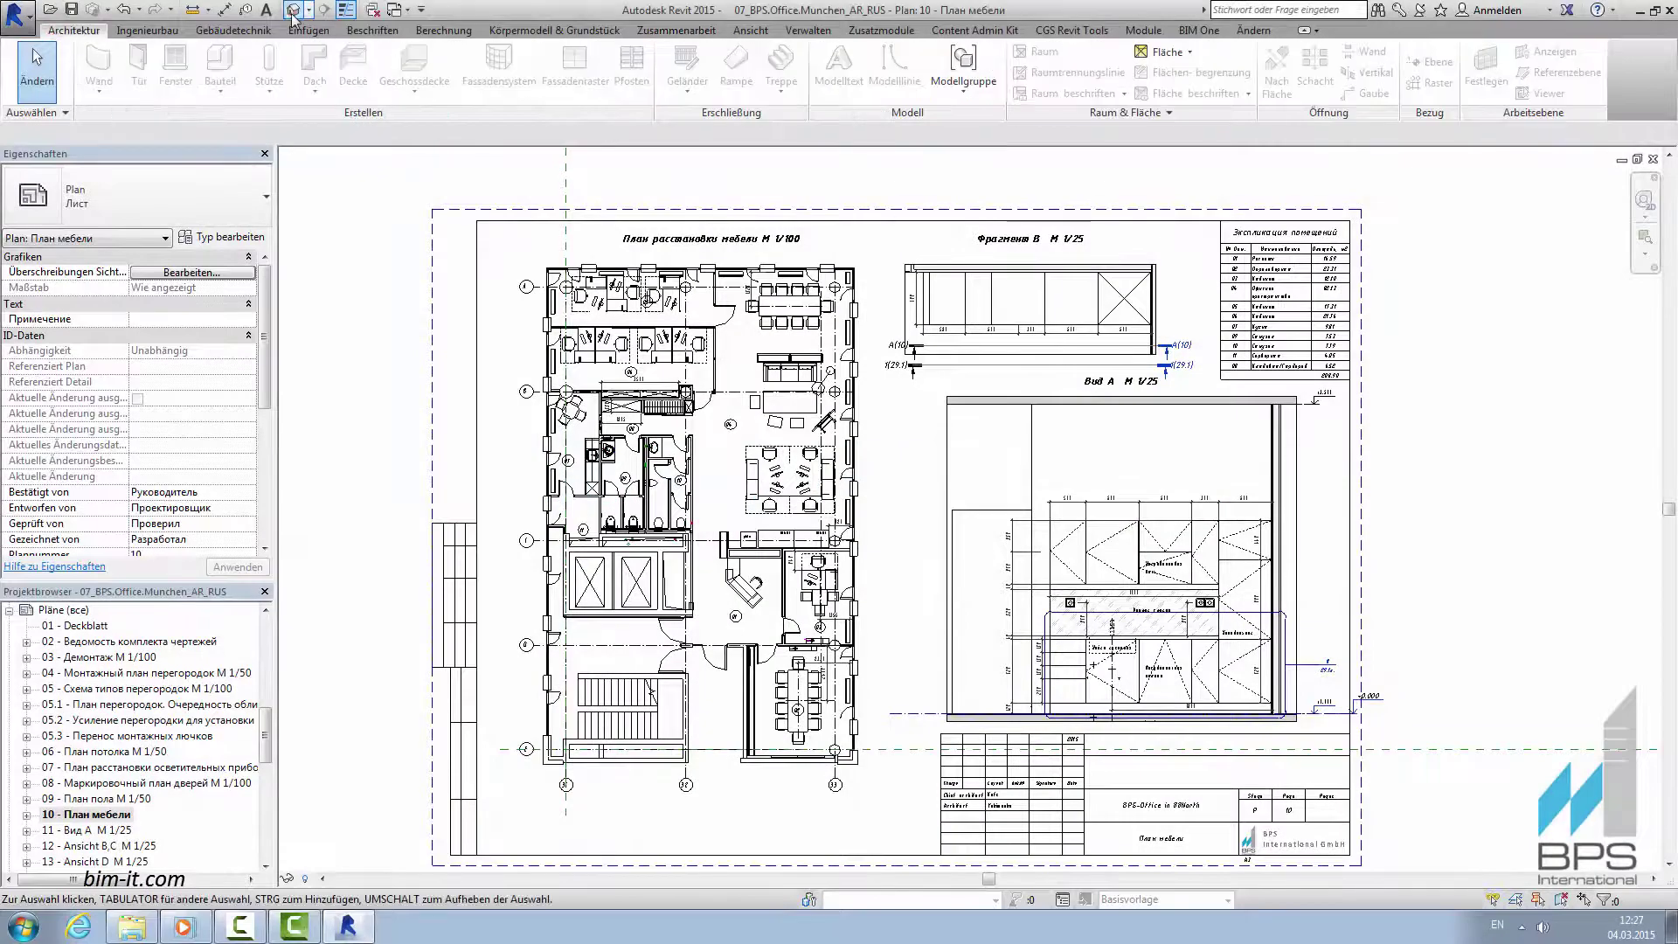
# Orbit the office's default 3D view down into the restrooms and briefly select the HS plumbing link.
pyautogui.click(294, 11)
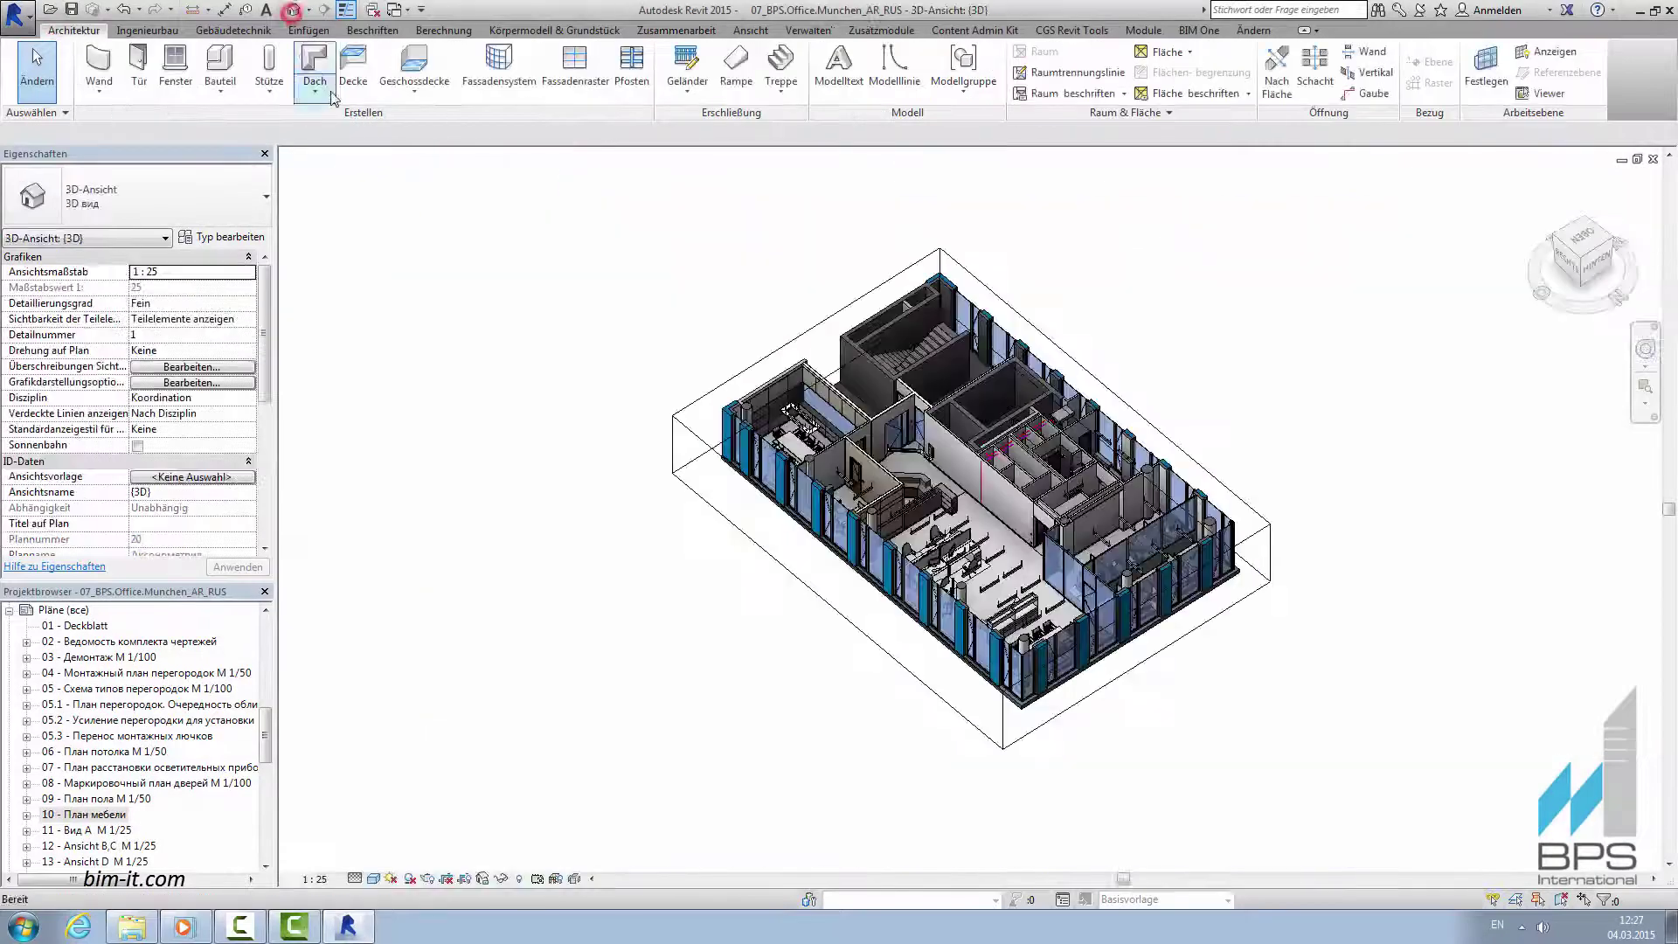
pyautogui.keyDown('shift'); pyautogui.moveTo(926, 524); pyautogui.dragTo(673, 559, button='middle'); pyautogui.keyUp('shift')
pyautogui.scroll(8, 873, 470)
pyautogui.keyDown('shift'); pyautogui.moveTo(874, 471); pyautogui.dragTo(756, 728, button='middle'); pyautogui.keyUp('shift')
pyautogui.click(756, 728)
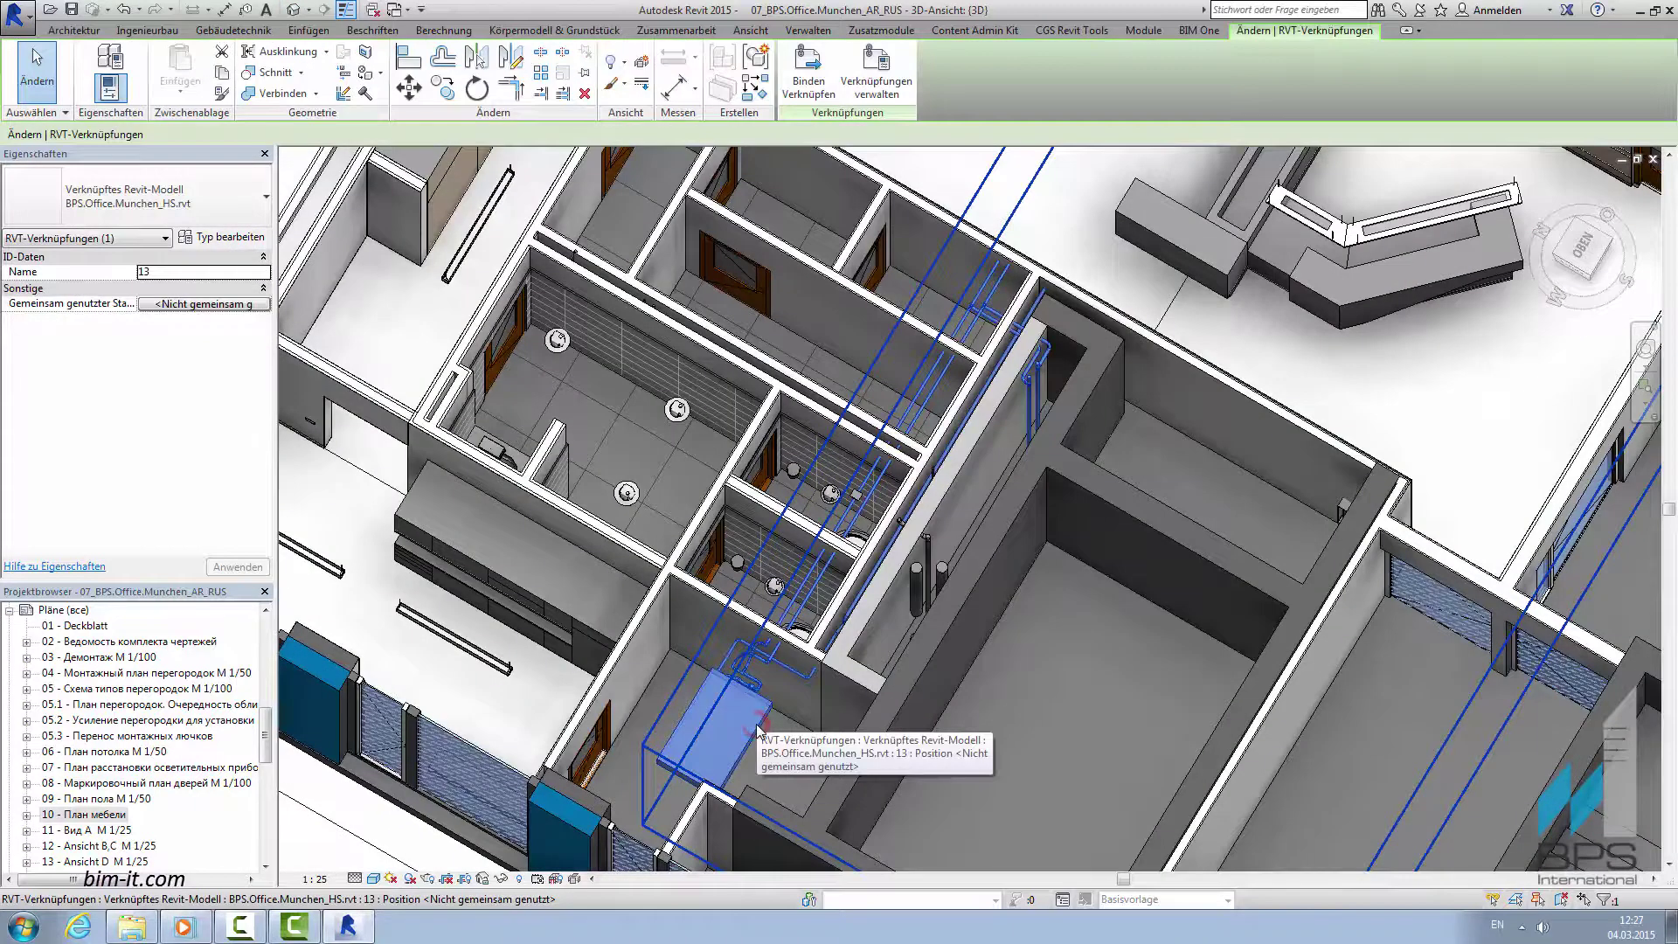
pyautogui.press('Escape')
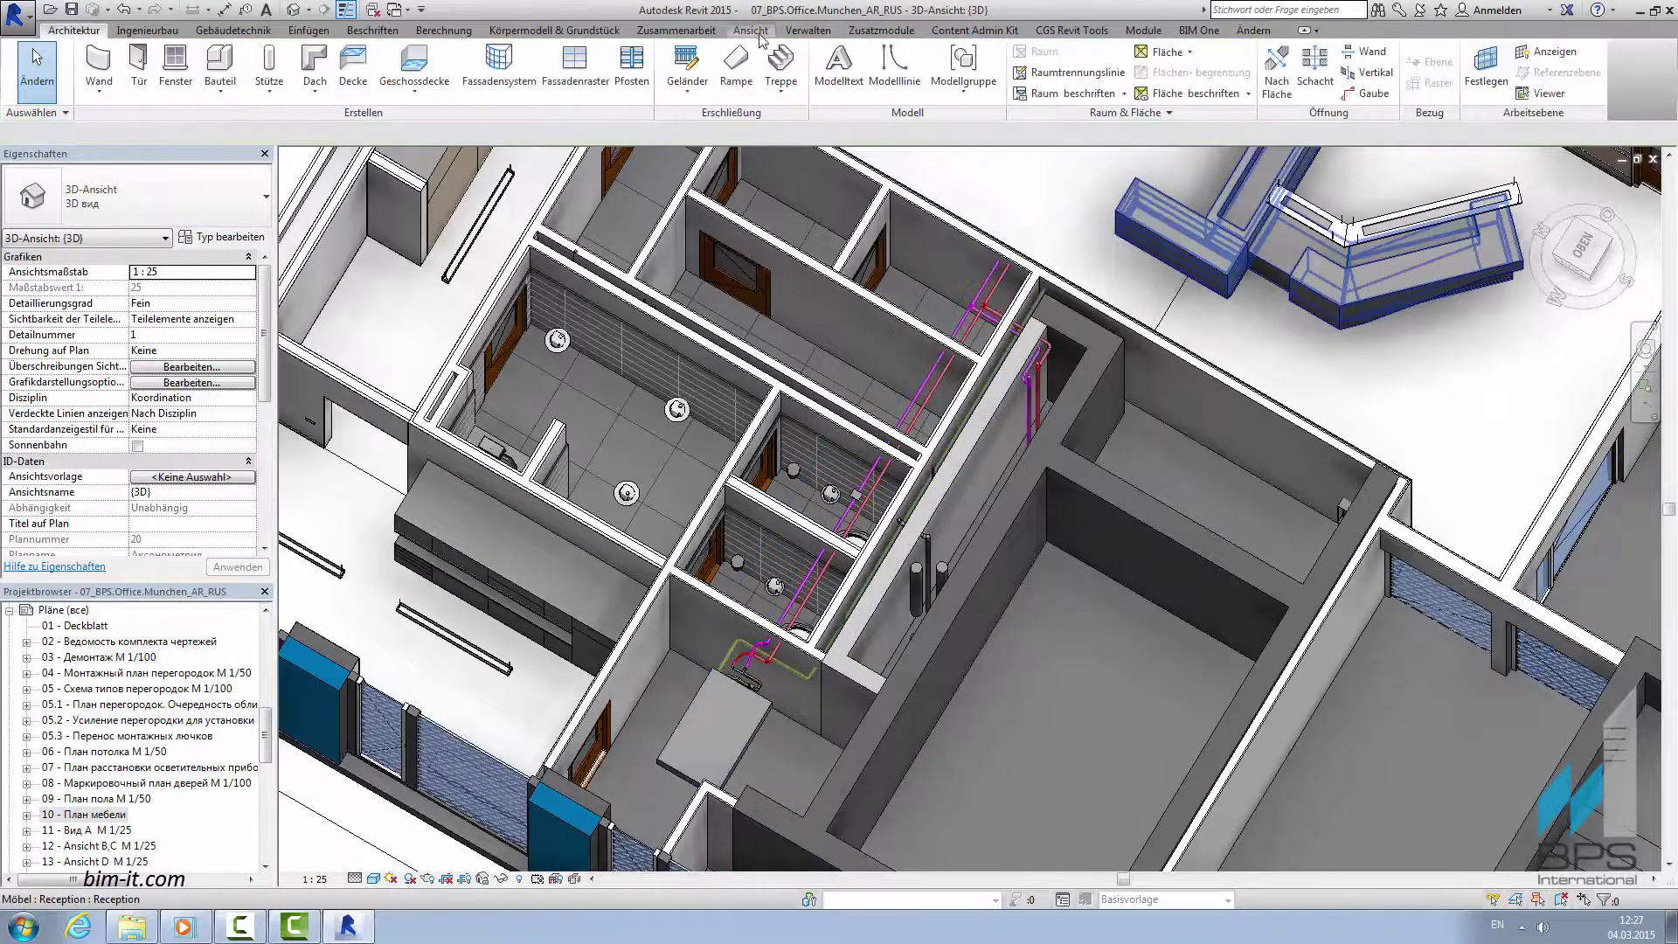
# Check all project categories against all categories of the linked BPS.Office.Munchen_HS.rvt model for clashes.
pyautogui.click(691, 30)
pyautogui.click(1388, 70)
pyautogui.click(1404, 119)
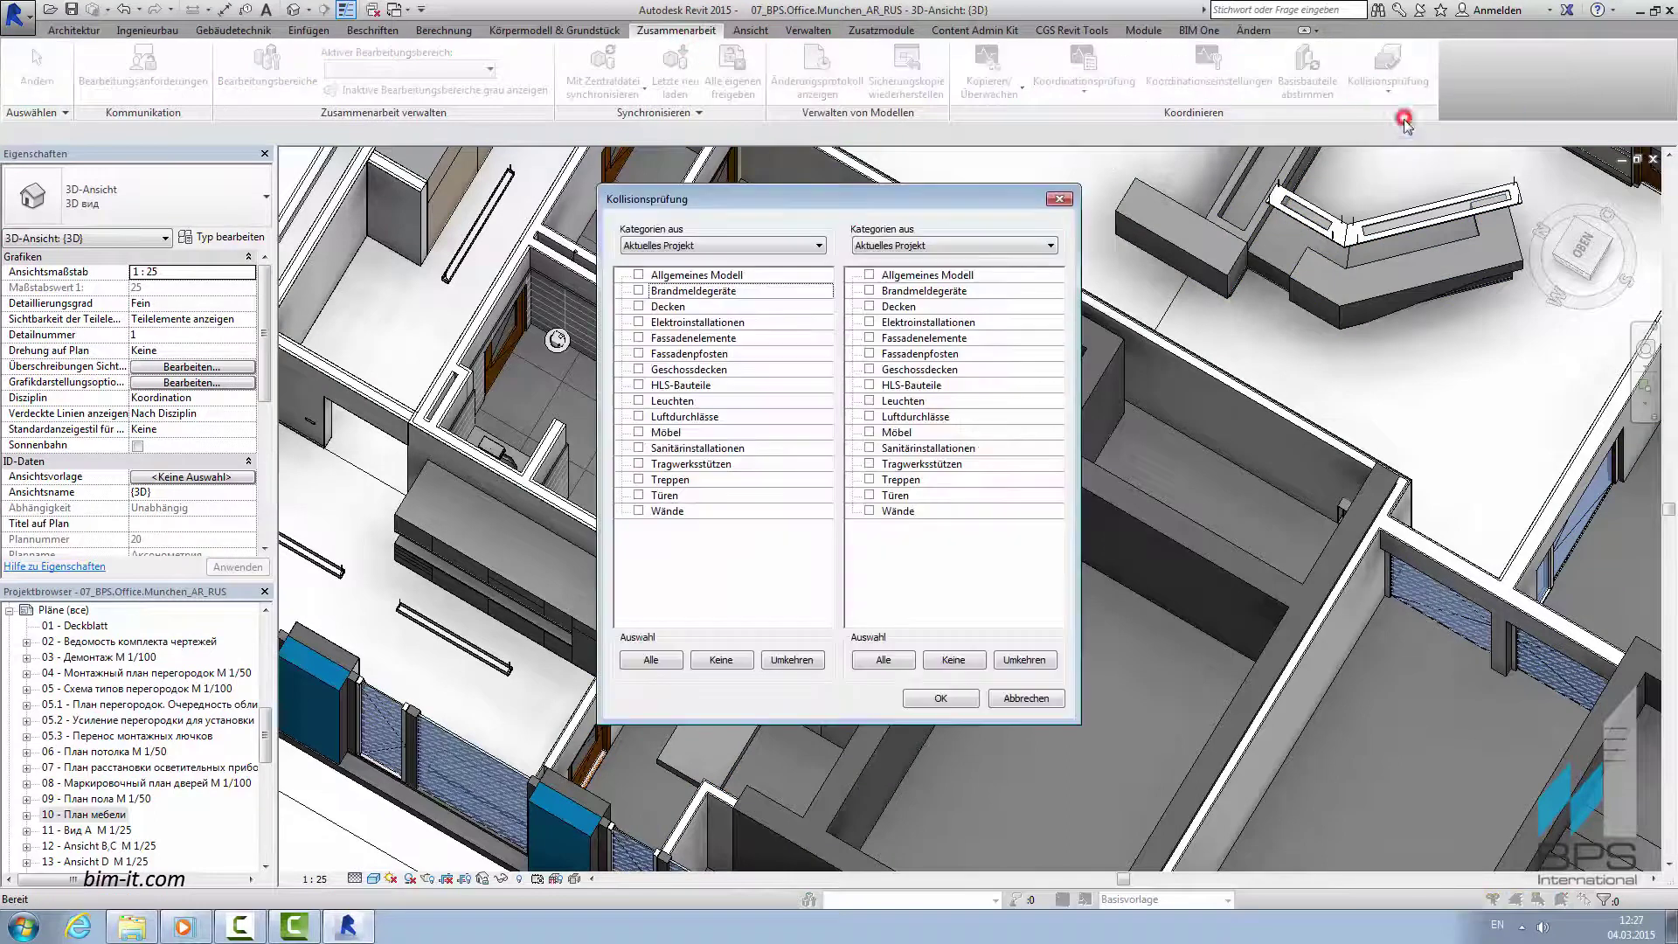
pyautogui.click(882, 245)
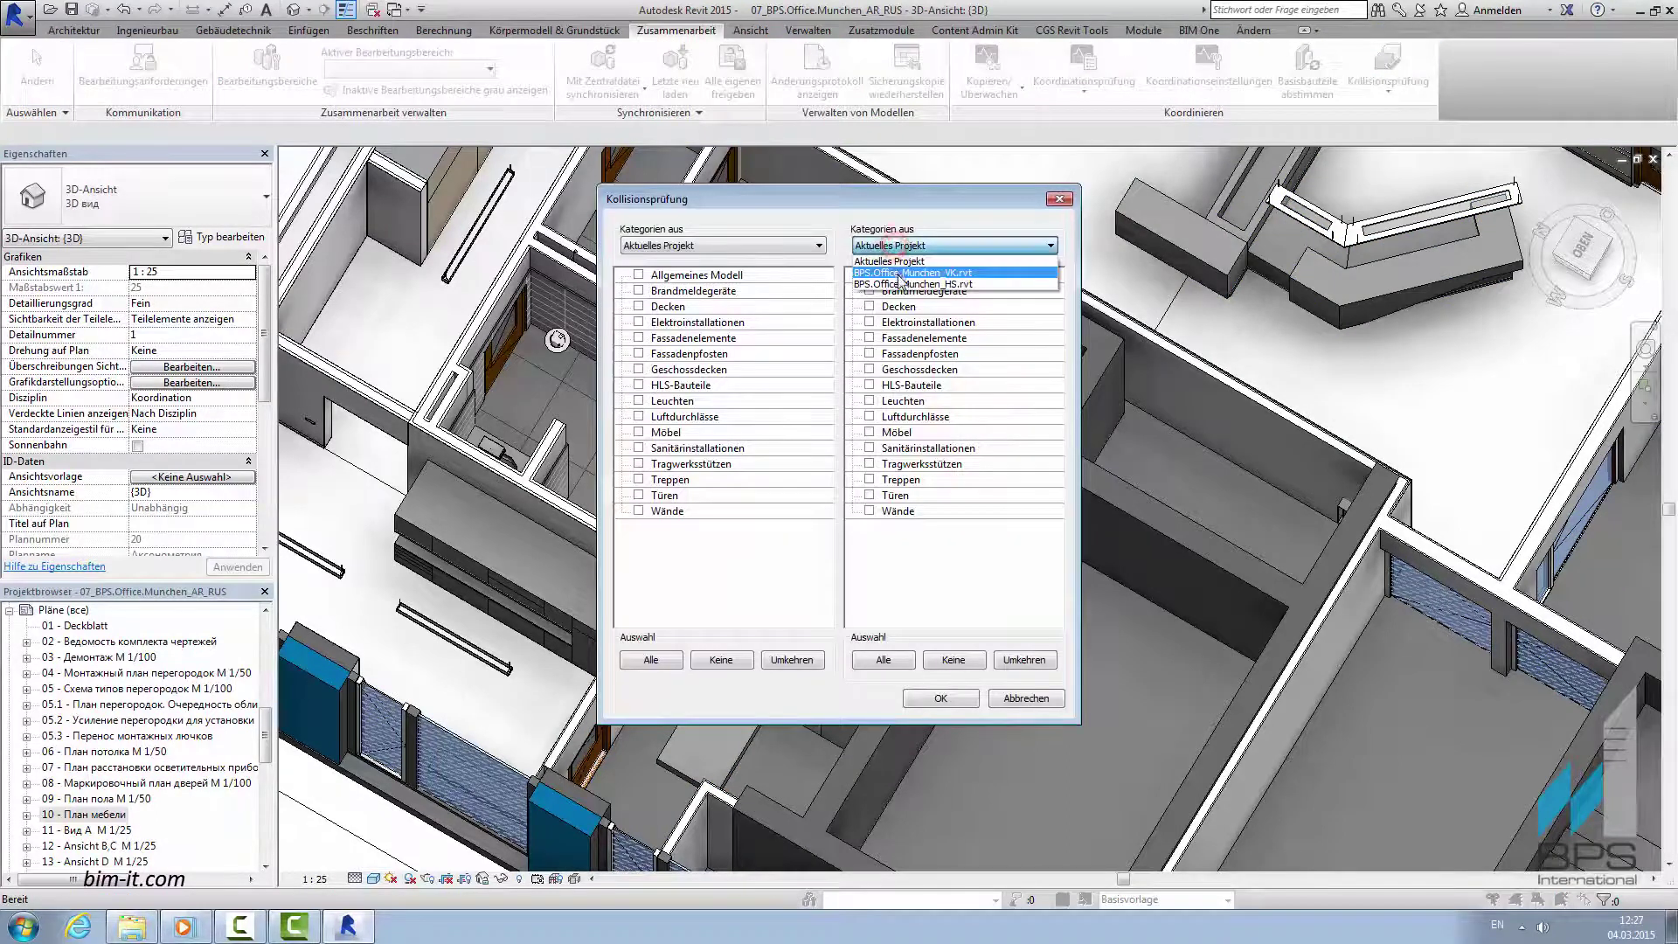
pyautogui.click(902, 278)
pyautogui.click(884, 659)
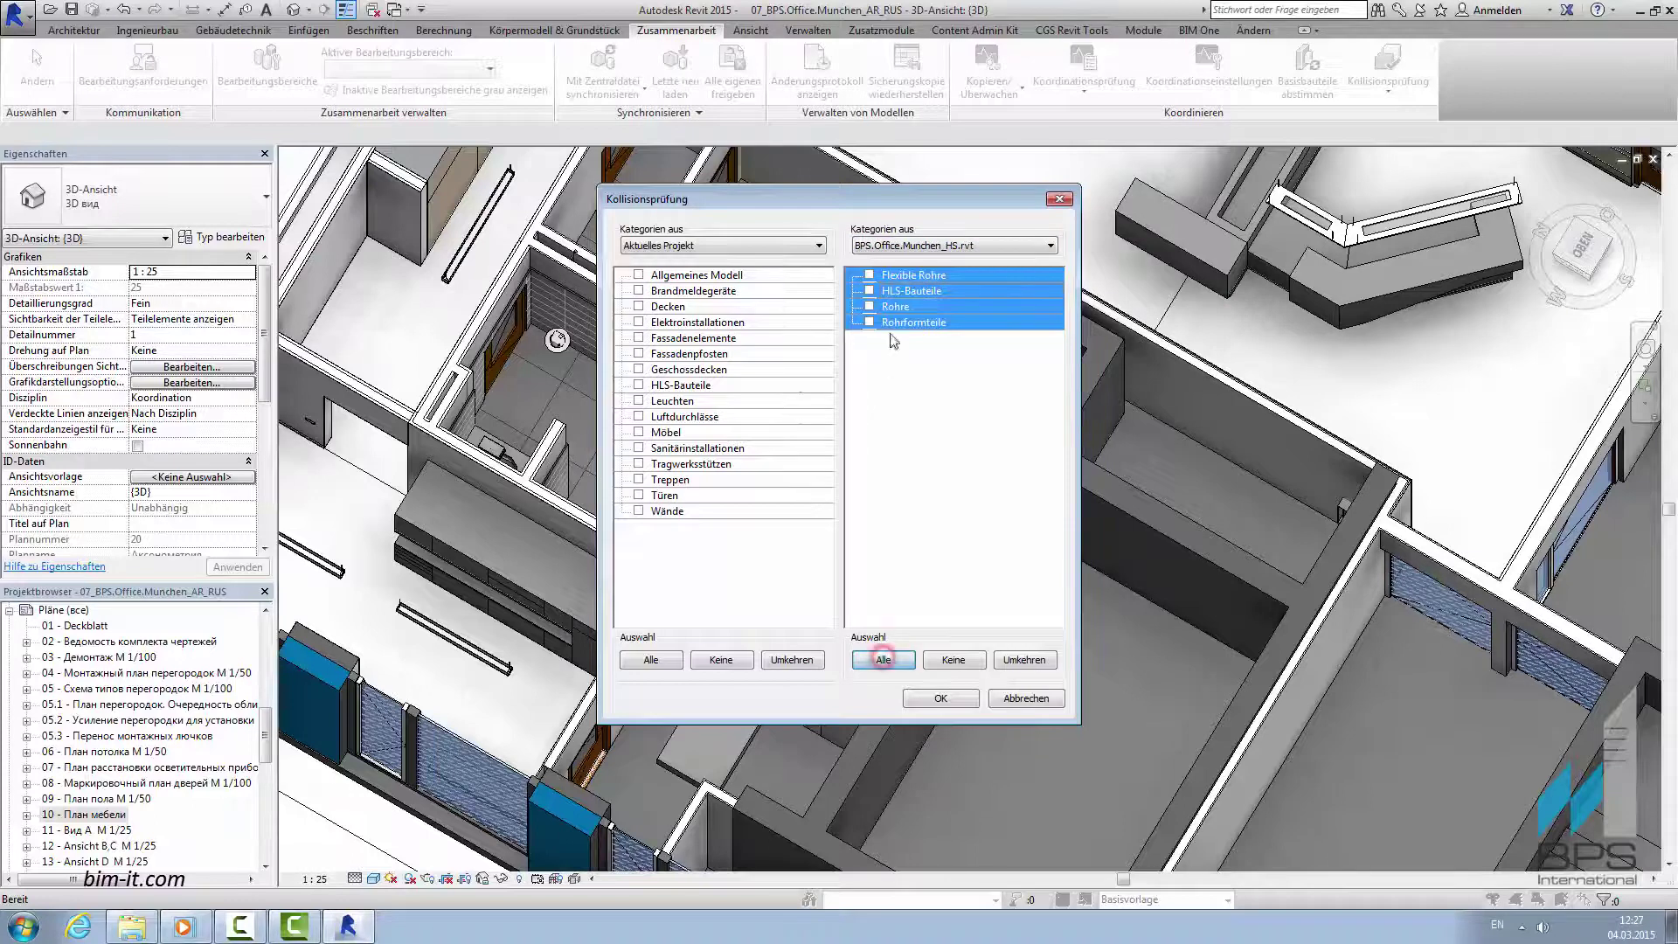
pyautogui.click(646, 658)
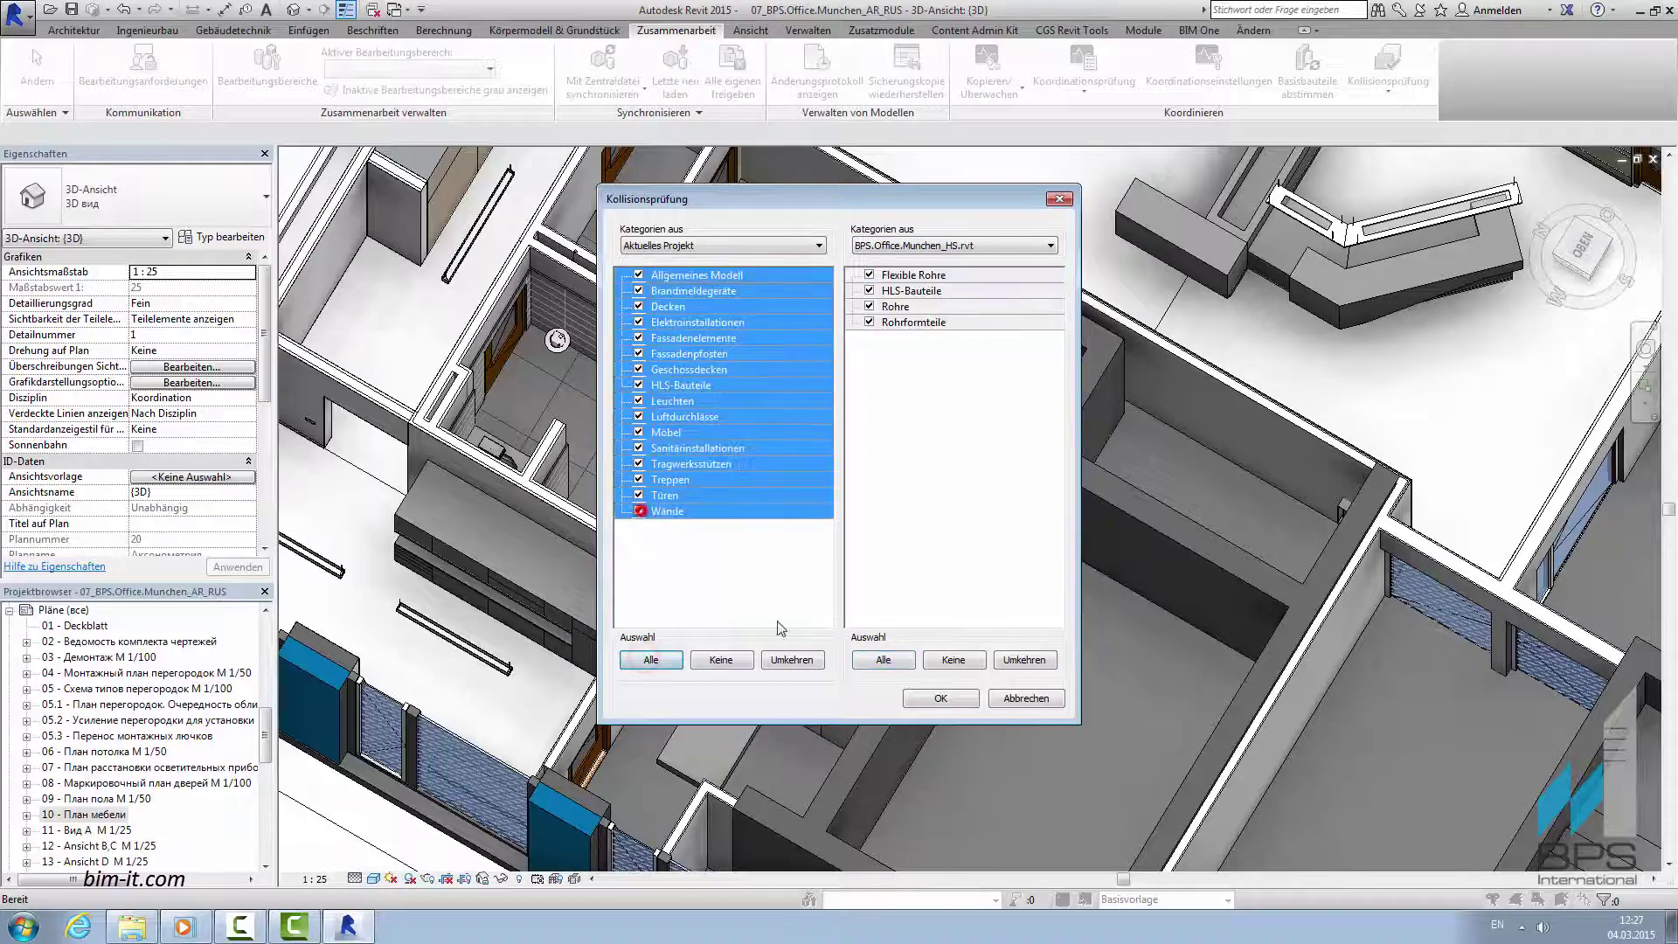
pyautogui.click(932, 698)
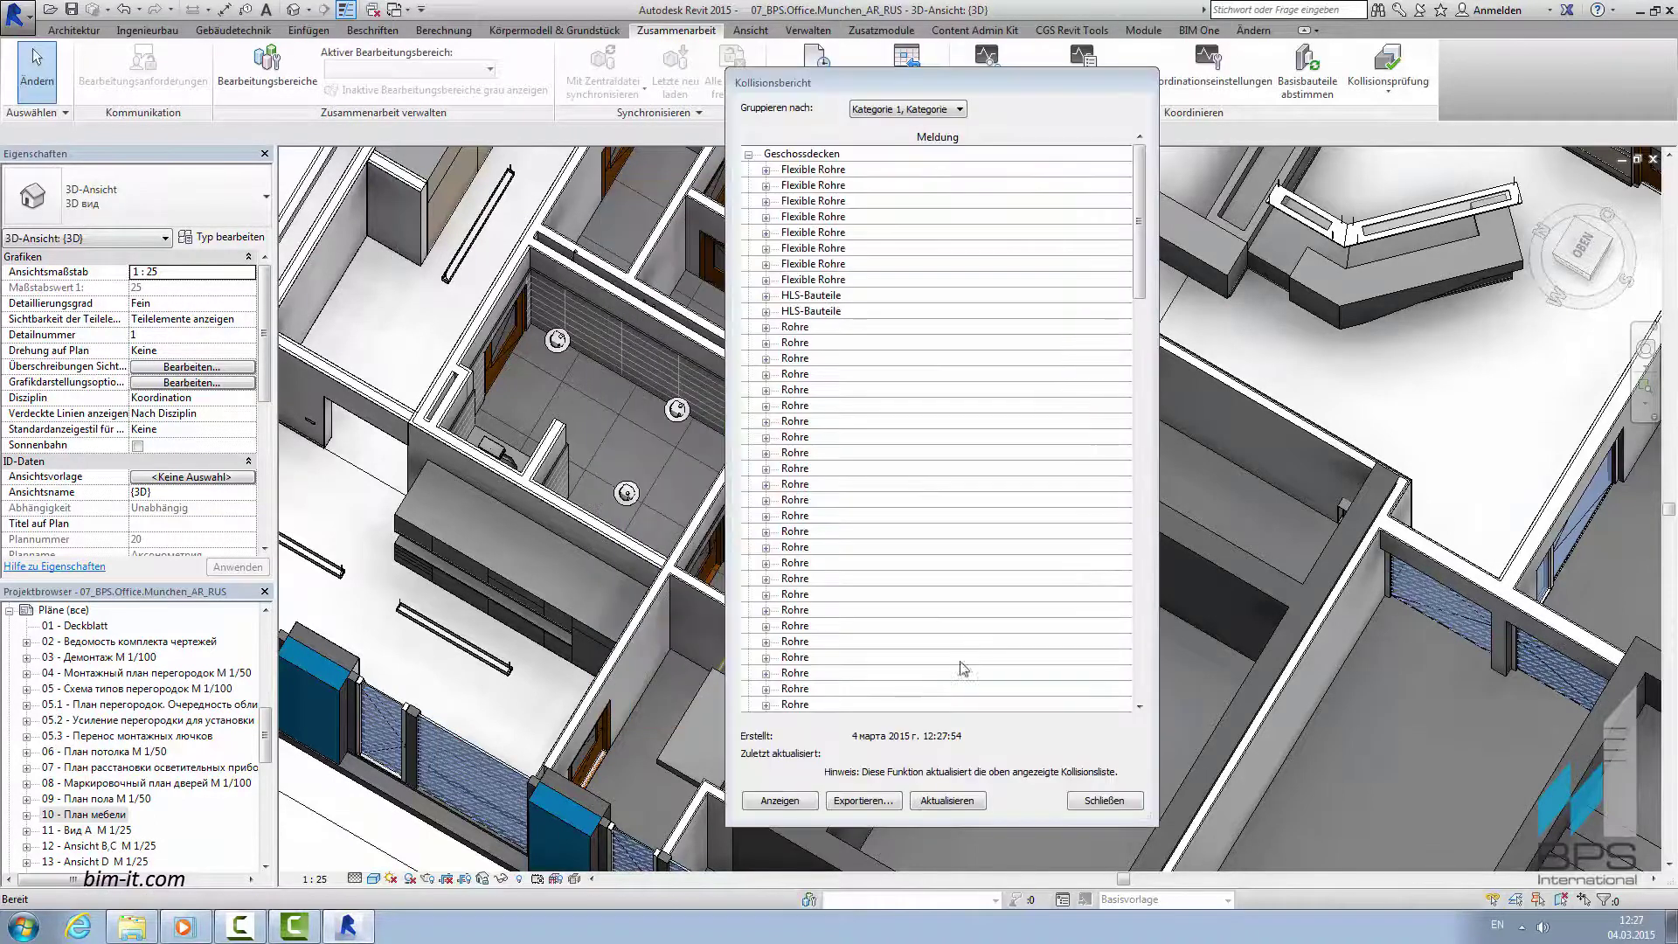
# Expand a pipe-fitting clash in the Kollisionsbericht and select its Basiswand element.
pyautogui.moveTo(1108, 83); pyautogui.dragTo(1551, 65)
pyautogui.moveTo(1586, 147); pyautogui.dragTo(1584, 533)
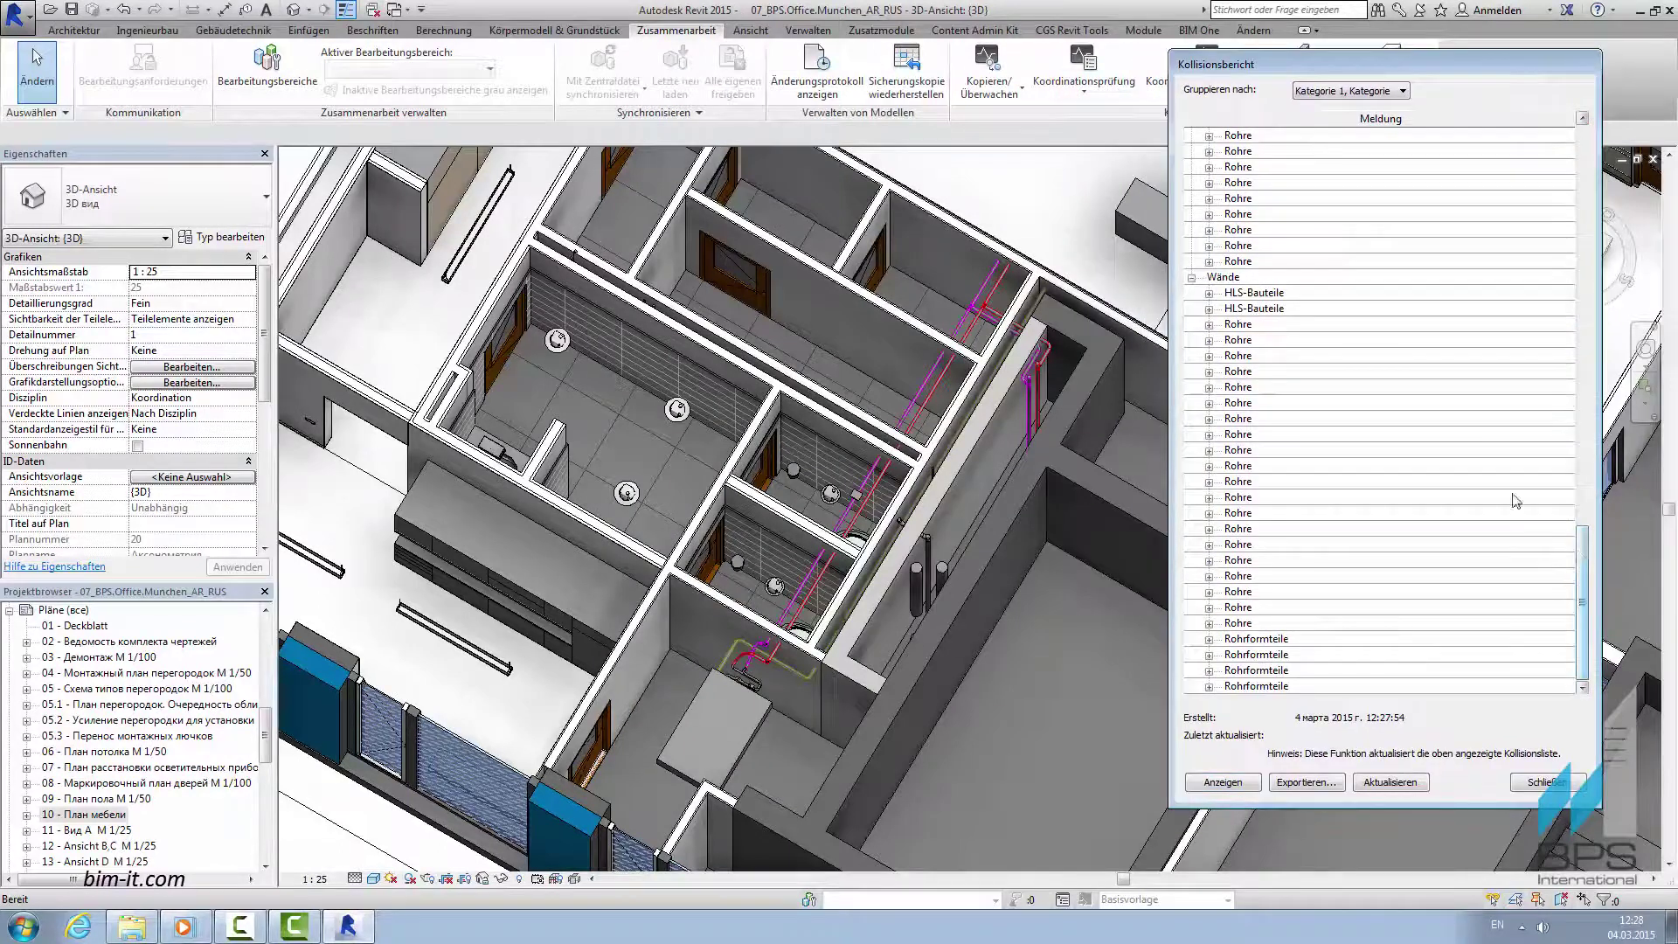
pyautogui.click(1216, 640)
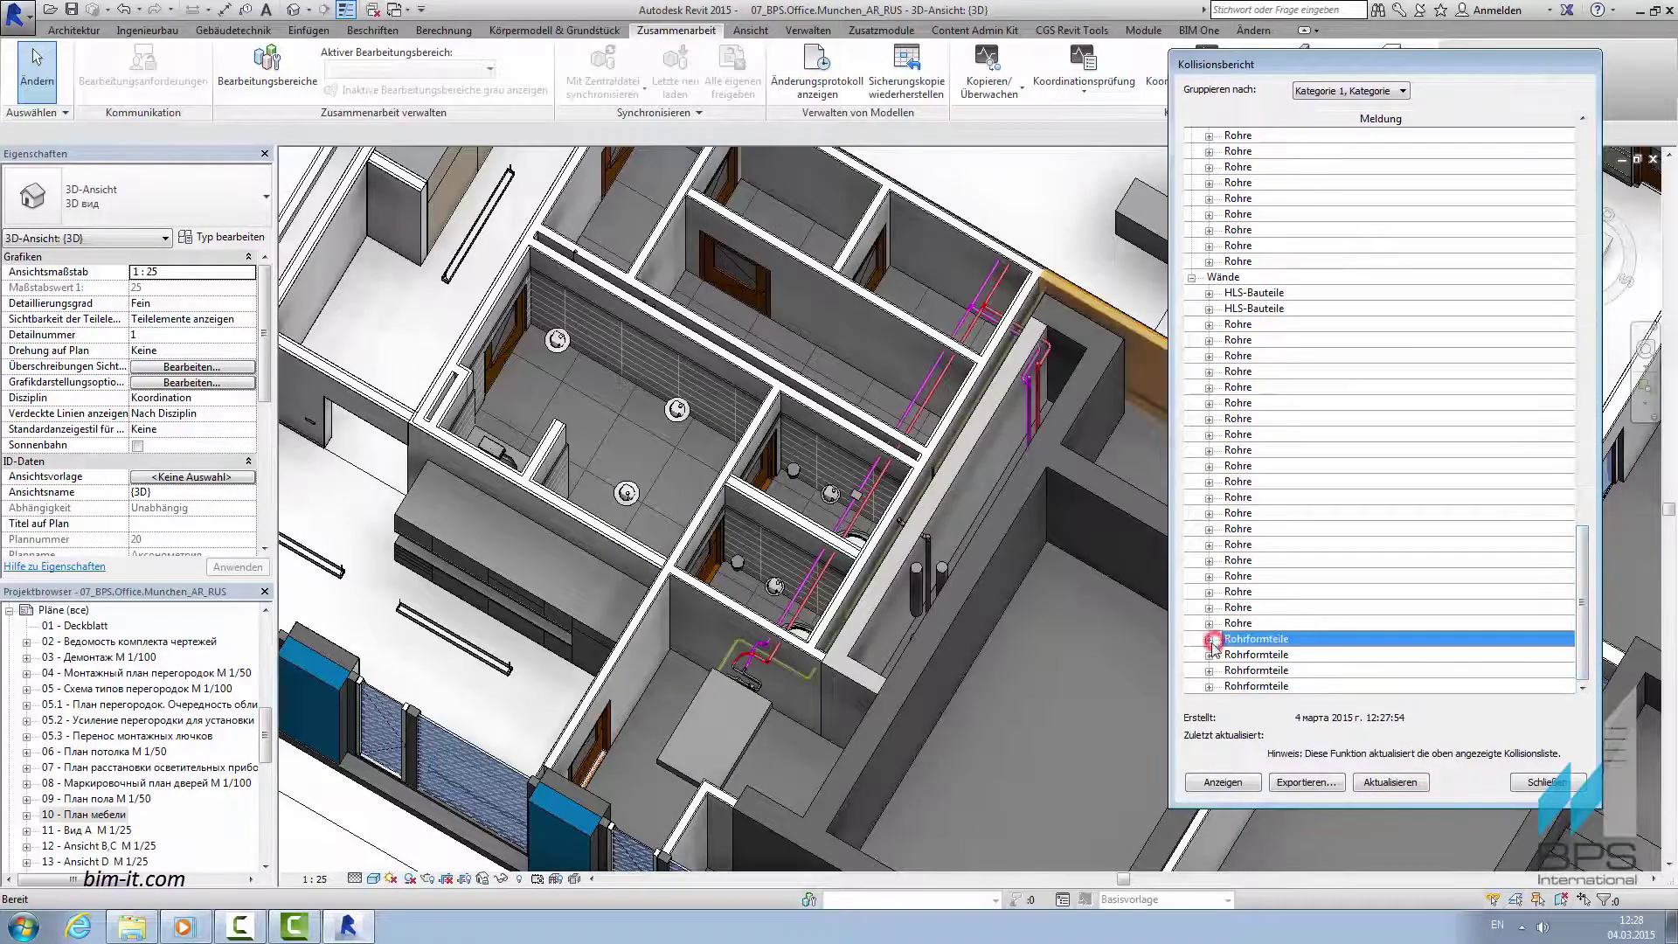
pyautogui.click(1209, 639)
pyautogui.click(1262, 679)
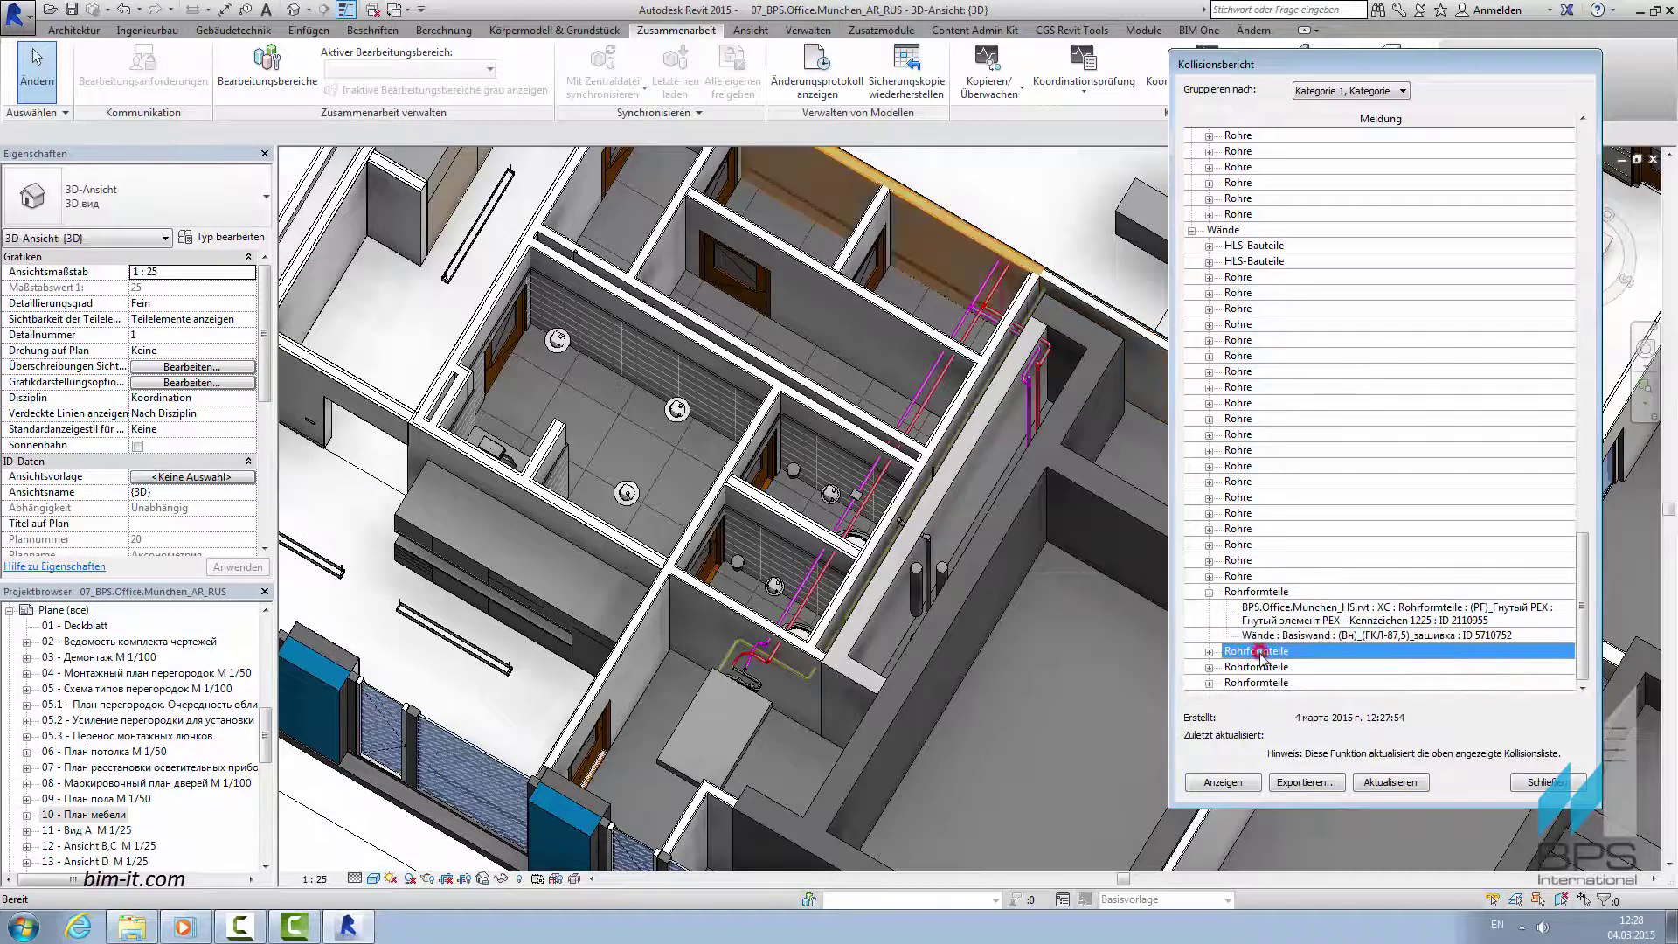
# Zoom the 3D view onto the clash, then select the next pipe-fitting clash.
pyautogui.scroll(1, 1262, 676)
pyautogui.scroll(-5, 1021, 255)
pyautogui.scroll(-2, 1021, 256)
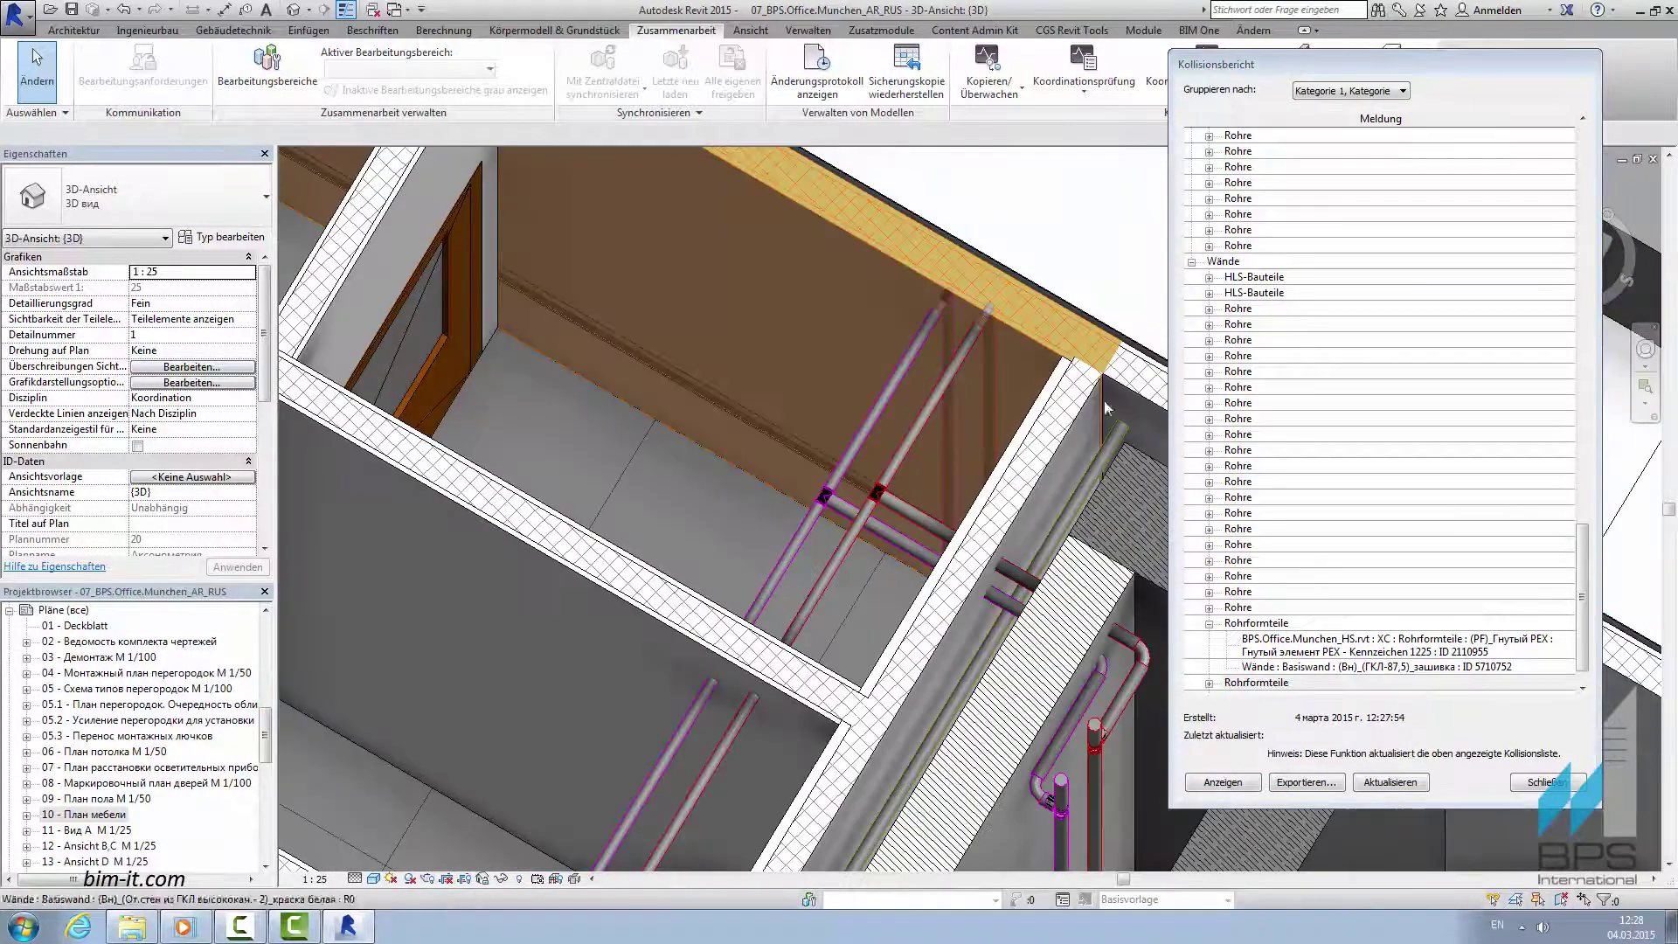
pyautogui.scroll(-1, 1583, 644)
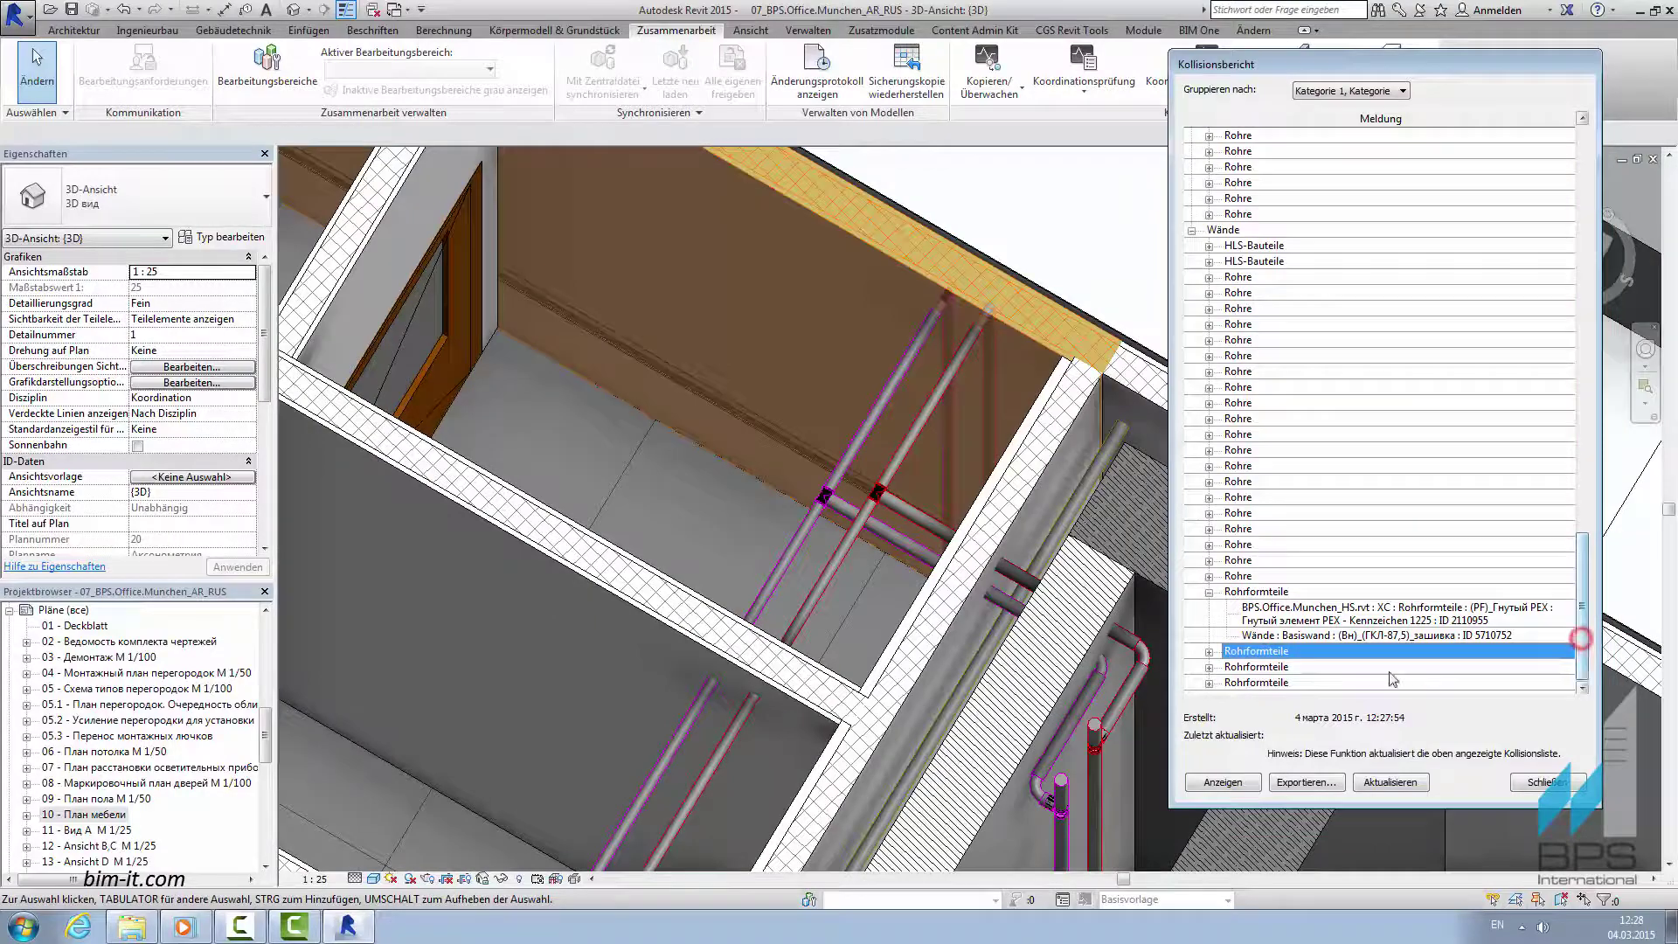
pyautogui.click(1385, 669)
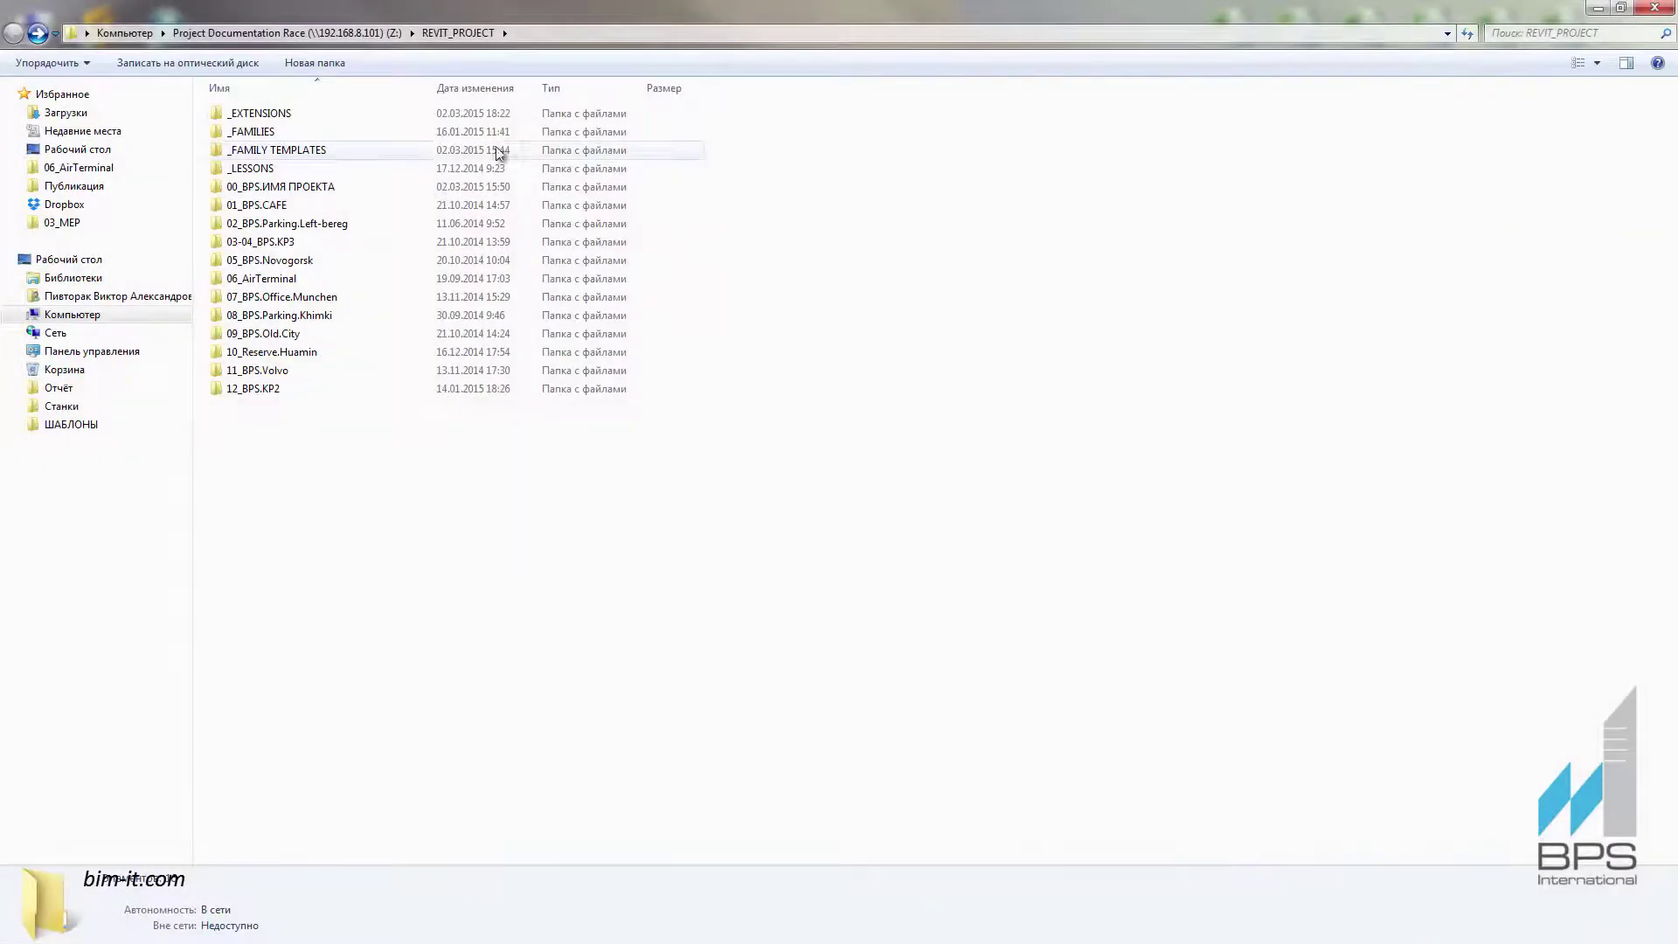
# Open the _EXTENSIONS folder and its -=[ Пояснения к расширениям ]=- document.
pyautogui.doubleClick(299, 114)
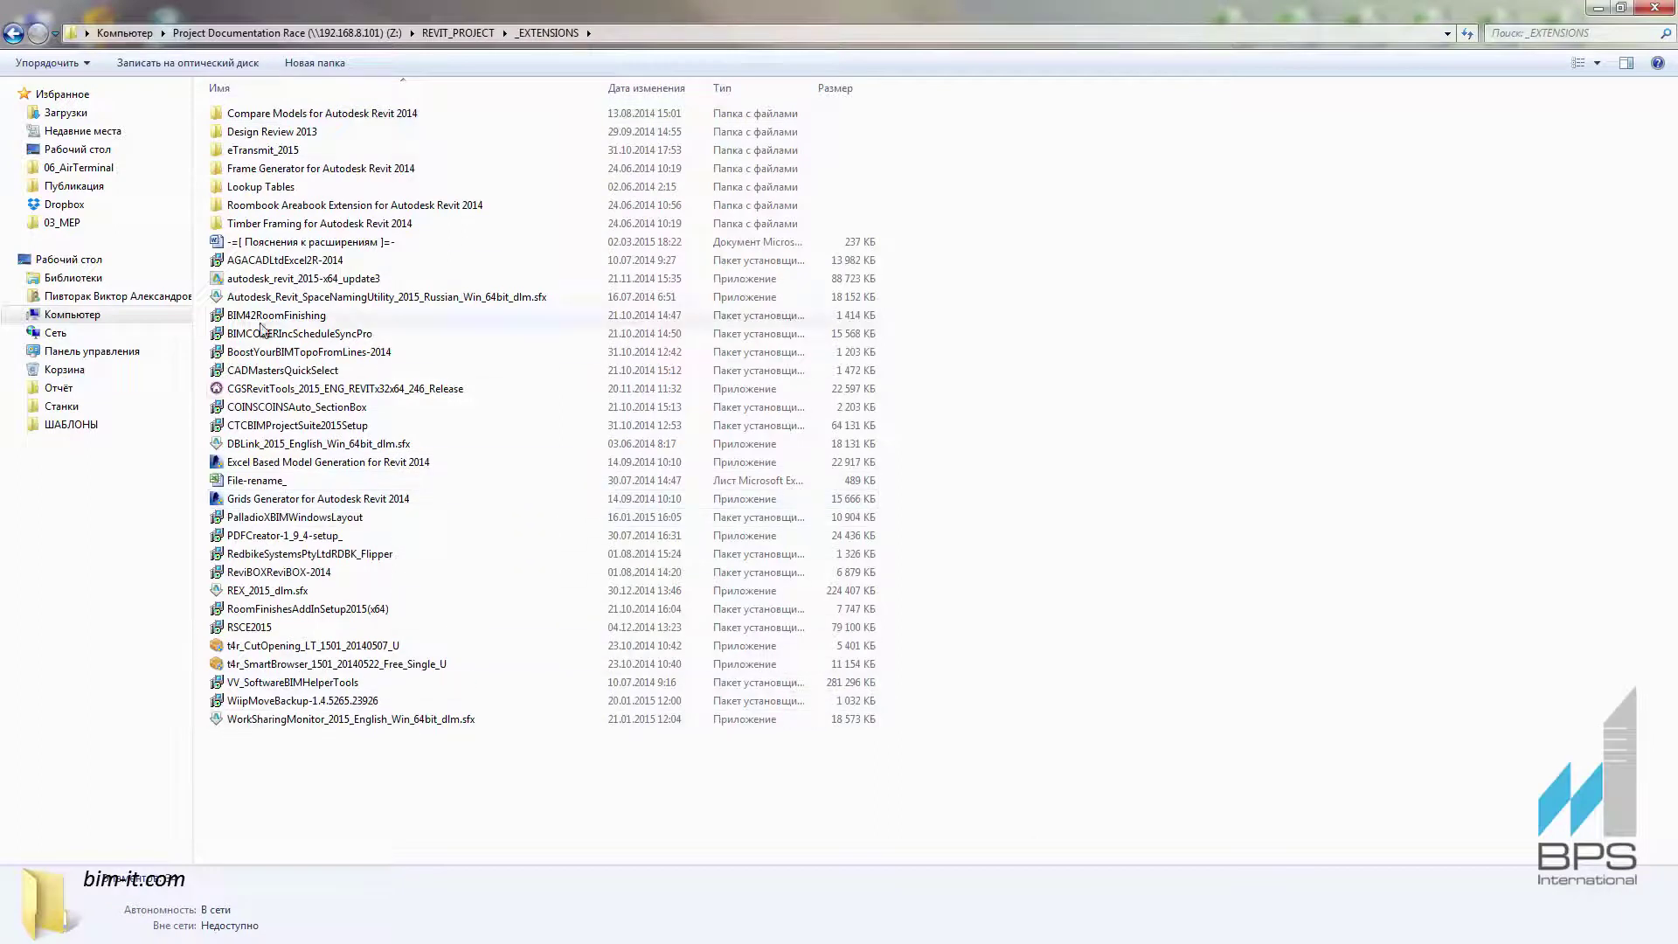
pyautogui.doubleClick(262, 242)
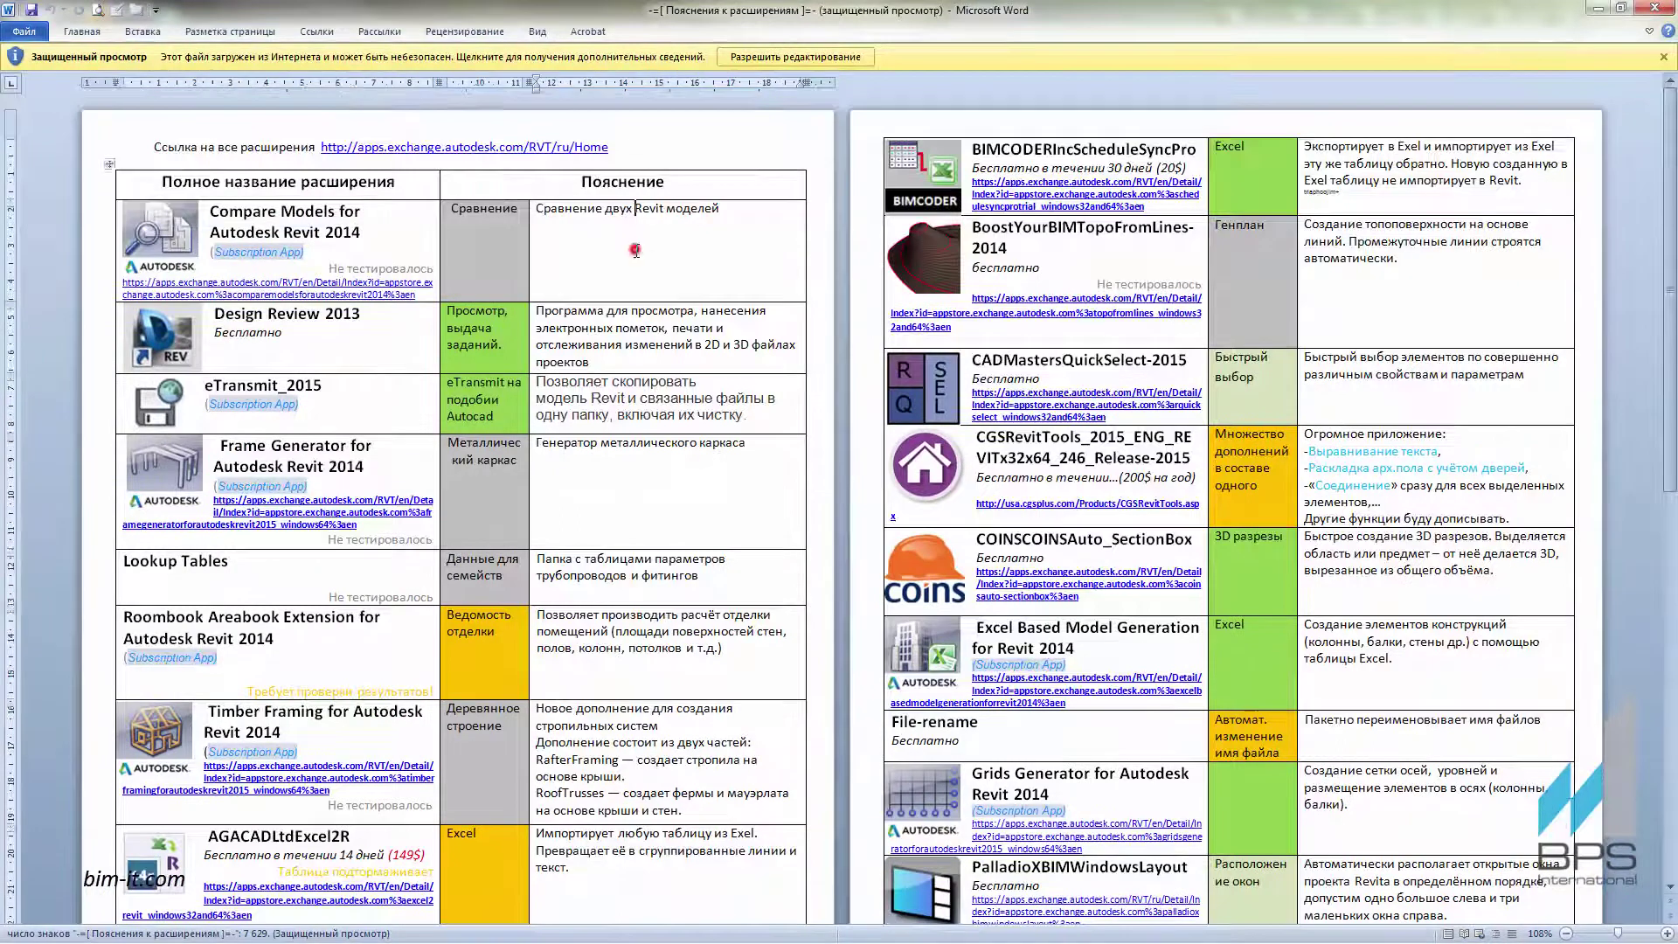
# Scroll through the table of approved Revit extensions.
pyautogui.scroll(-6, 646, 268)
pyautogui.scroll(-15, 646, 268)
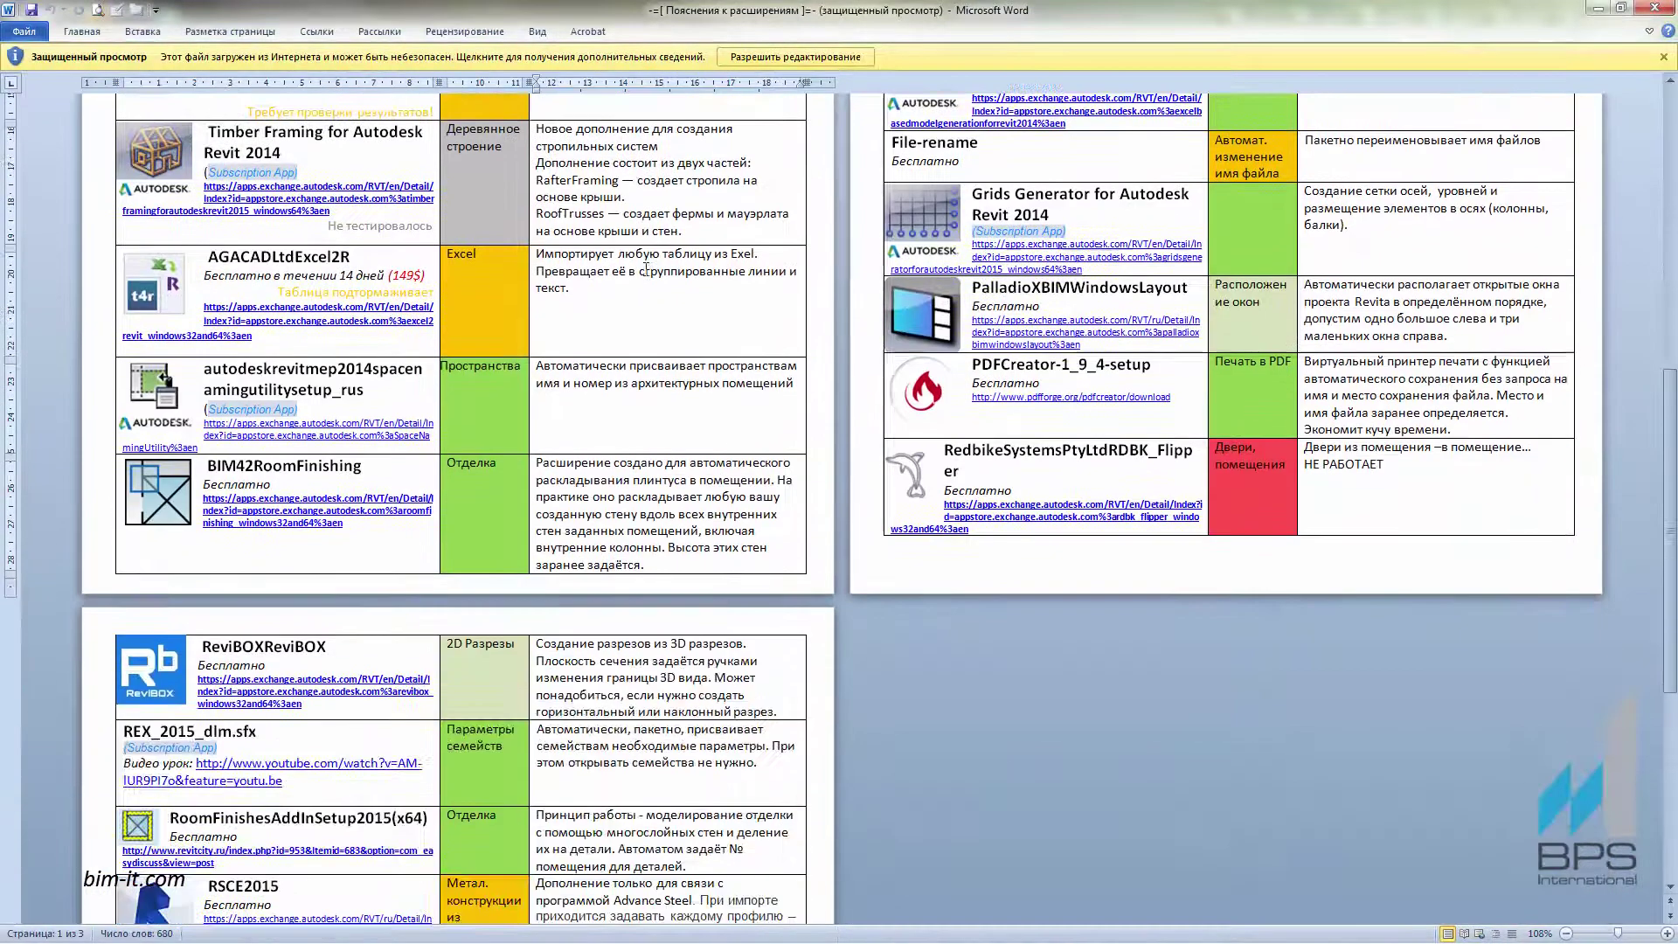
pyautogui.scroll(-6, 645, 267)
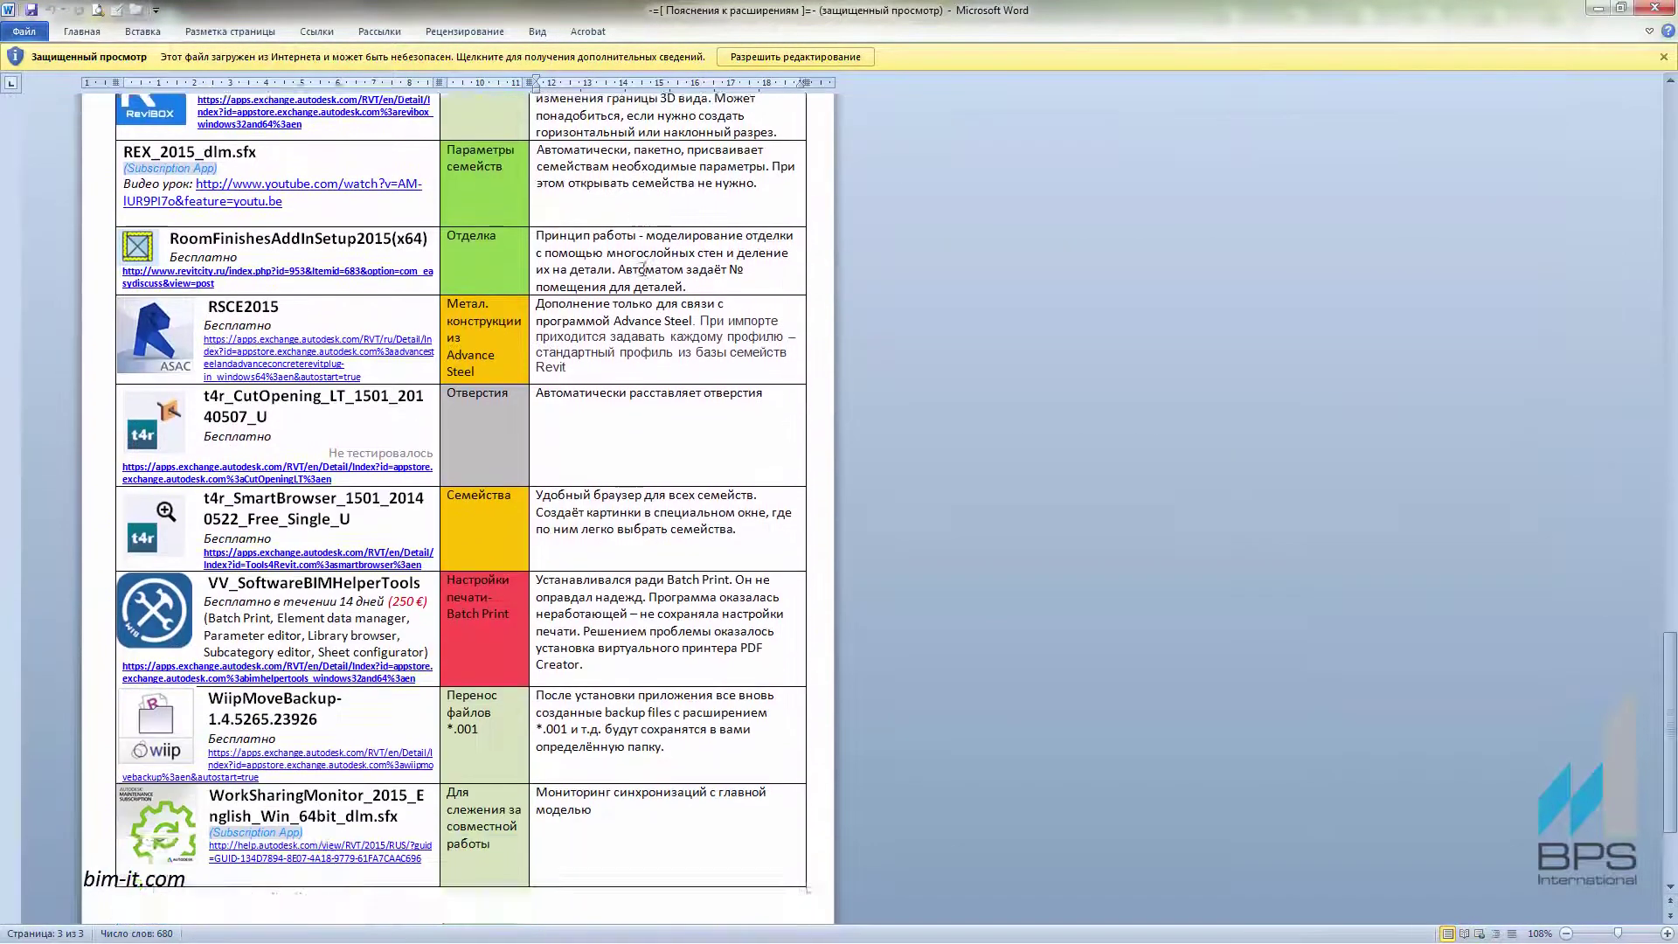
pyautogui.scroll(20, 868, 353)
pyautogui.scroll(5, 1245, 546)
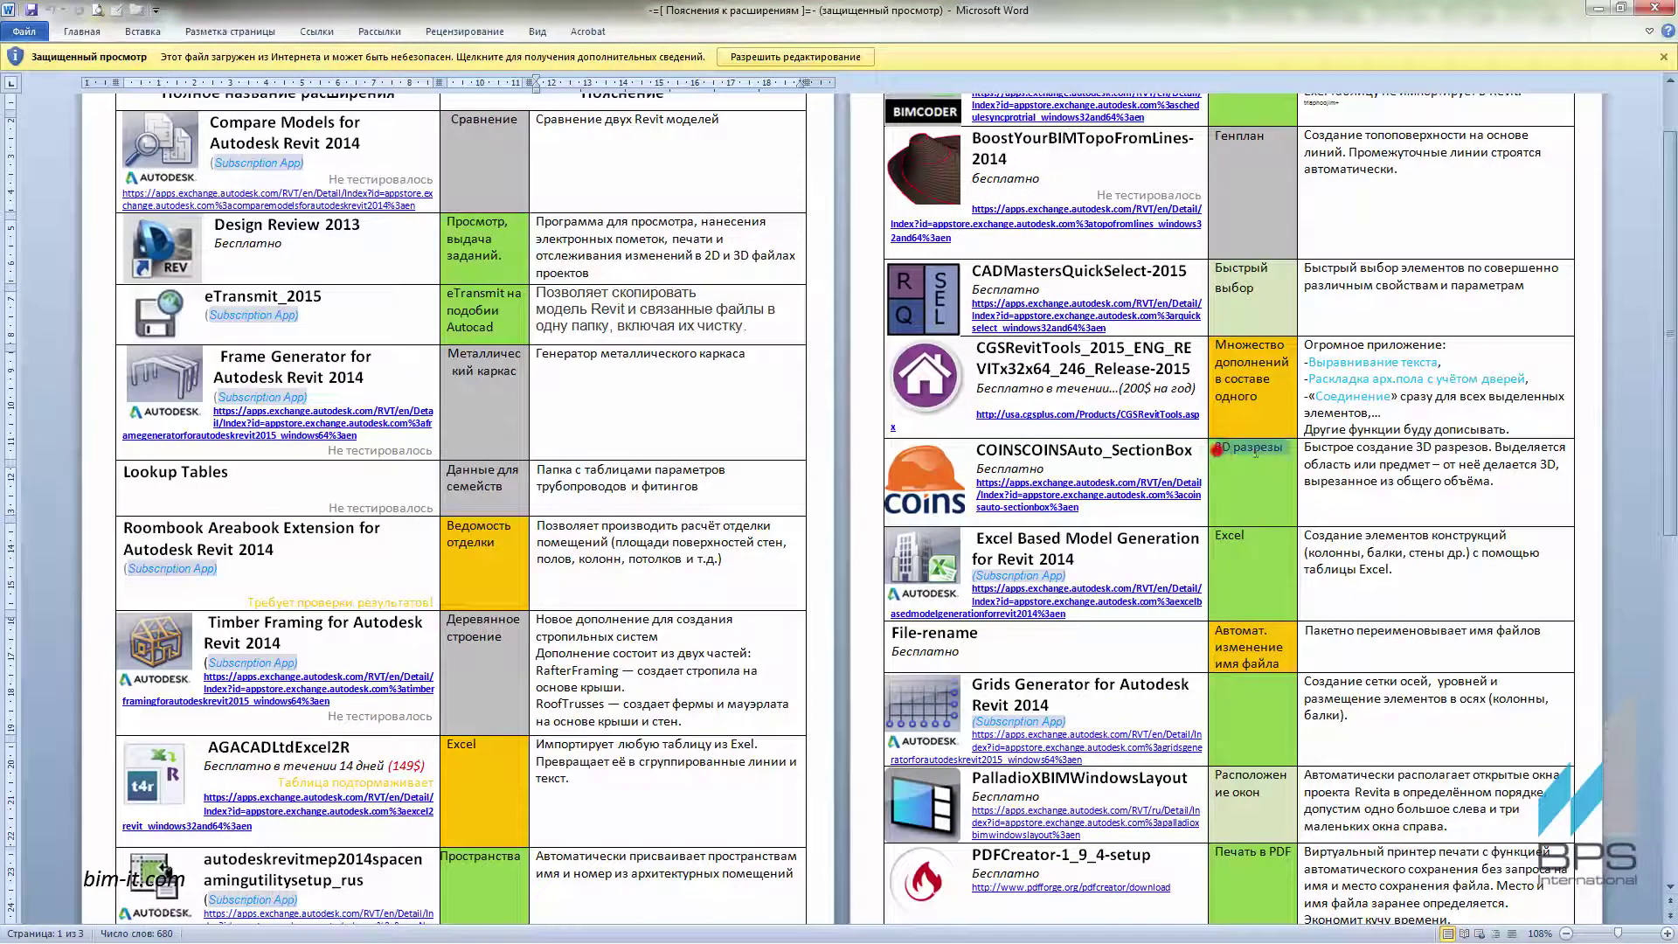
# Select the COINS Auto-Section Box description and open its web link, accepting the security warning.
pyautogui.moveTo(1304, 447); pyautogui.dragTo(1506, 484)
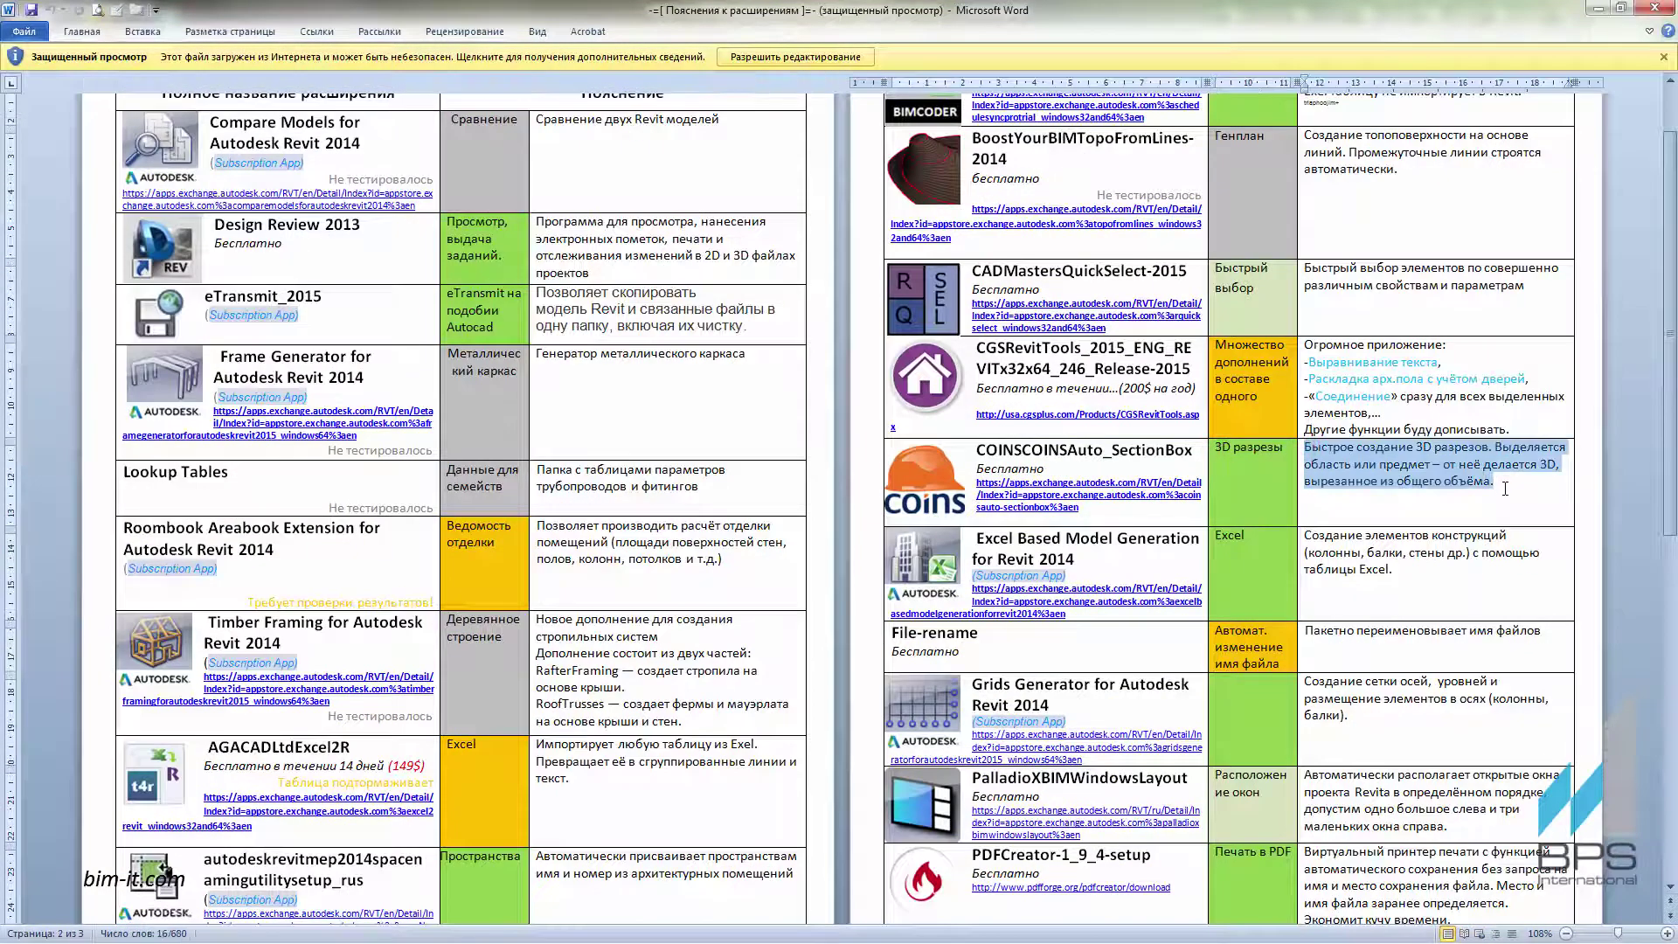
pyautogui.click(1066, 507)
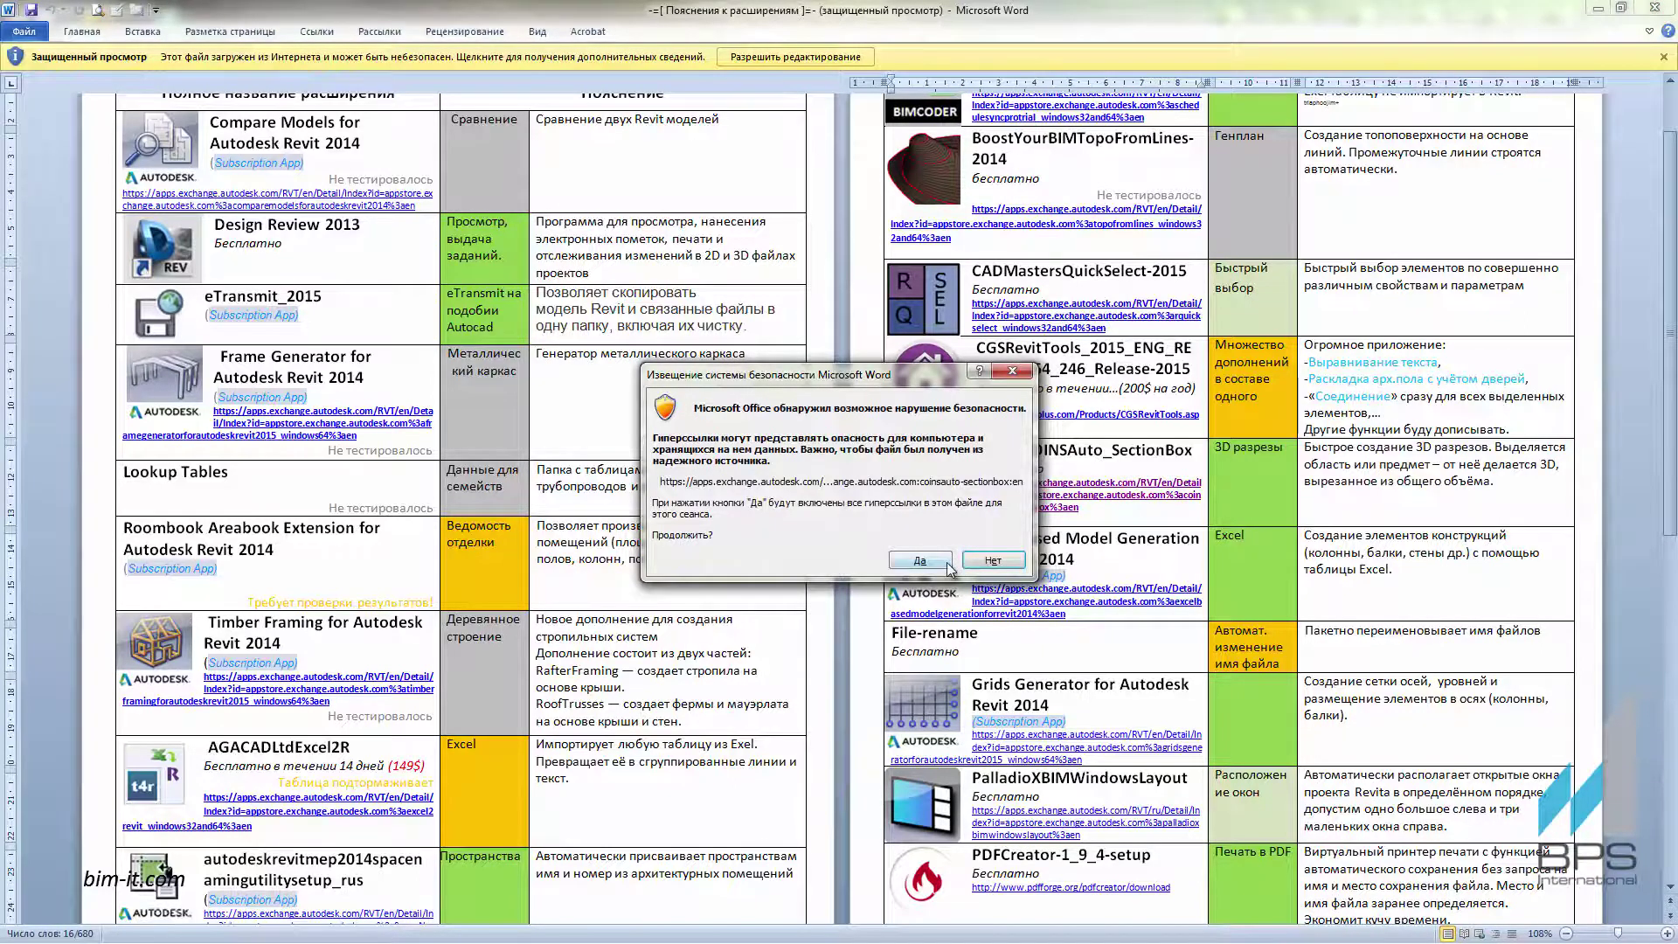
pyautogui.click(920, 561)
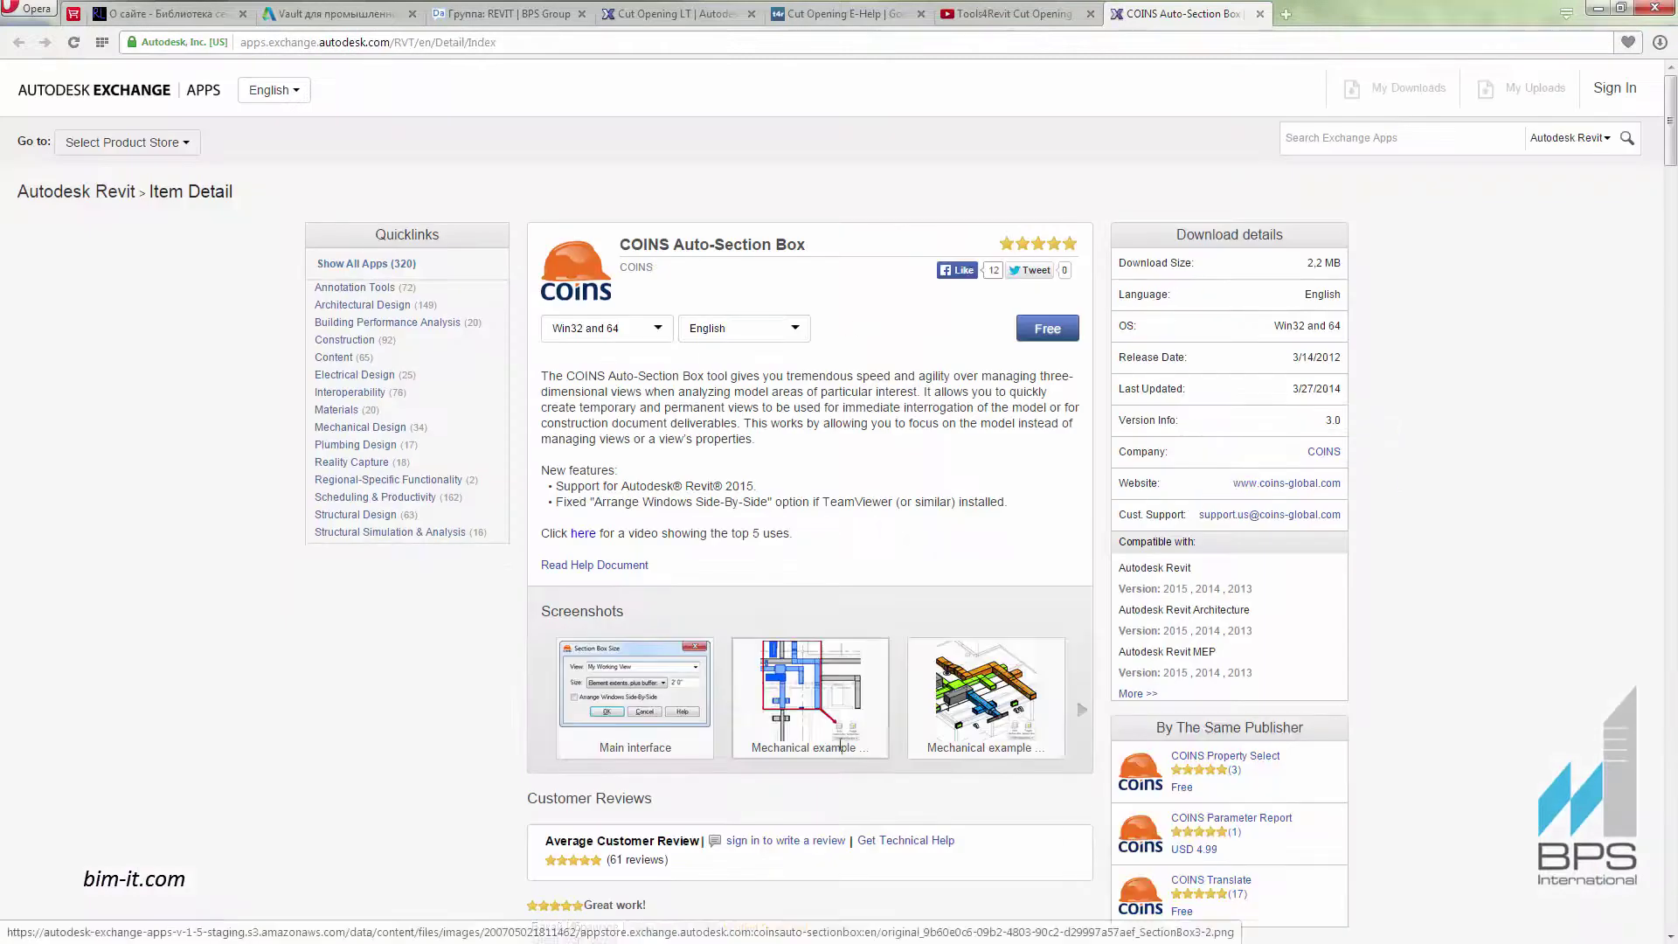
pyautogui.keyDown('ctrl'); pyautogui.scroll(5, 657, 445); pyautogui.keyUp('ctrl')
pyautogui.scroll(-8, 830, 745)
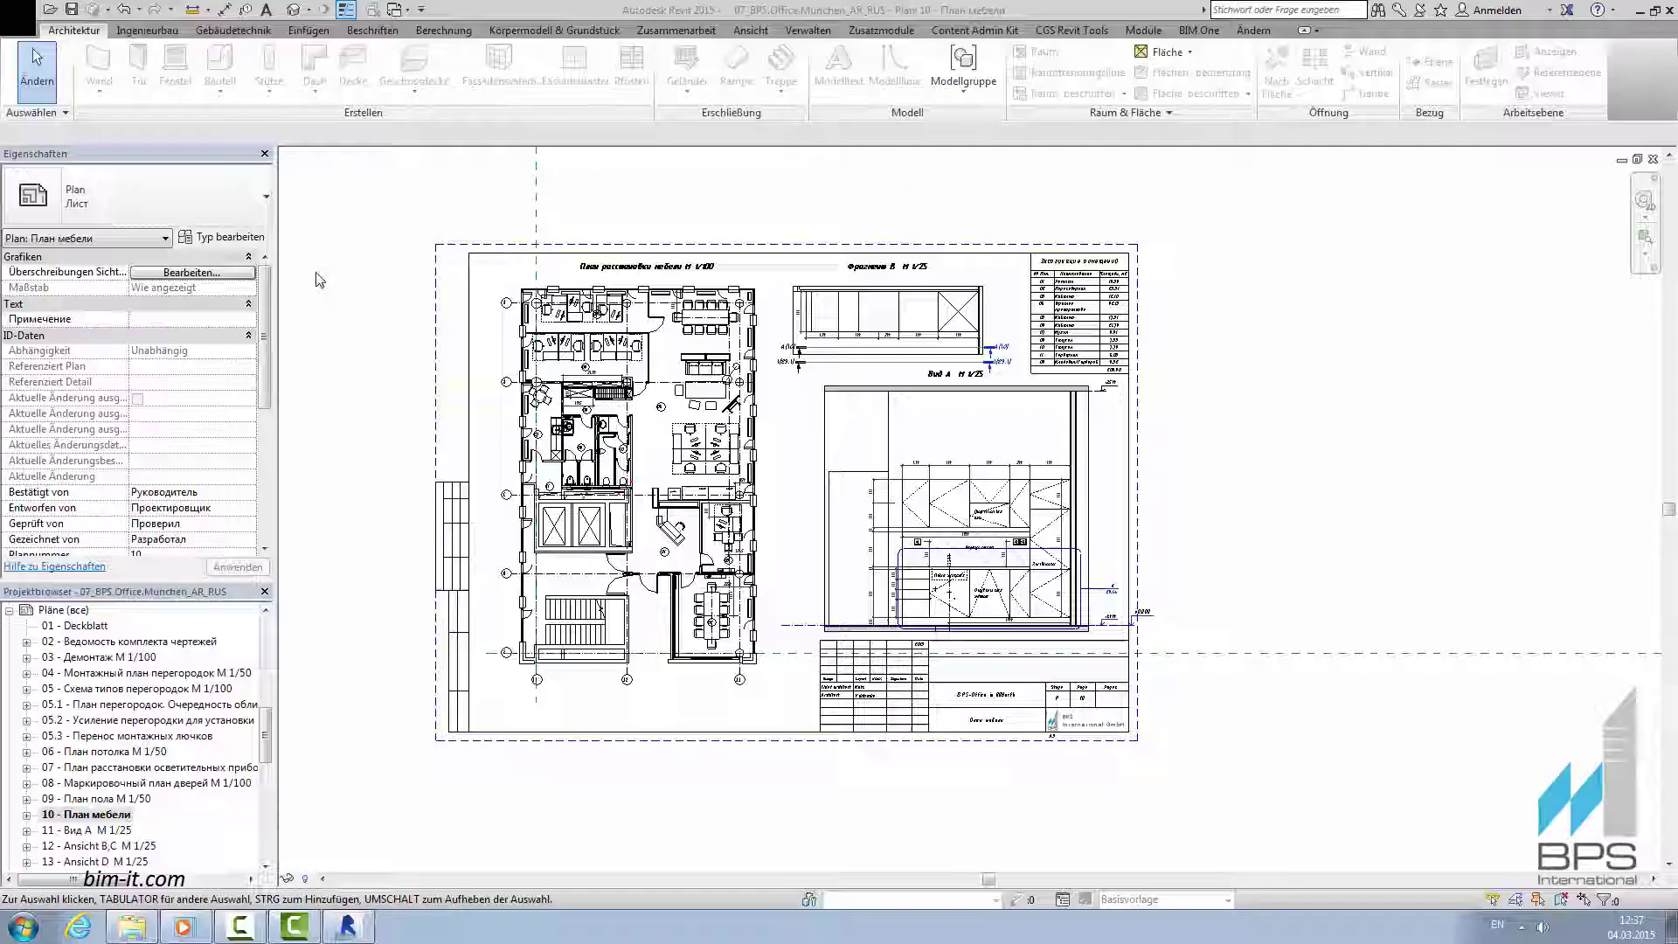
# Generate a section-boxed 3D view of the central toilet block with COINS Auto Section Box.
pyautogui.scroll(-3, 513, 360)
pyautogui.scroll(3, 826, 418)
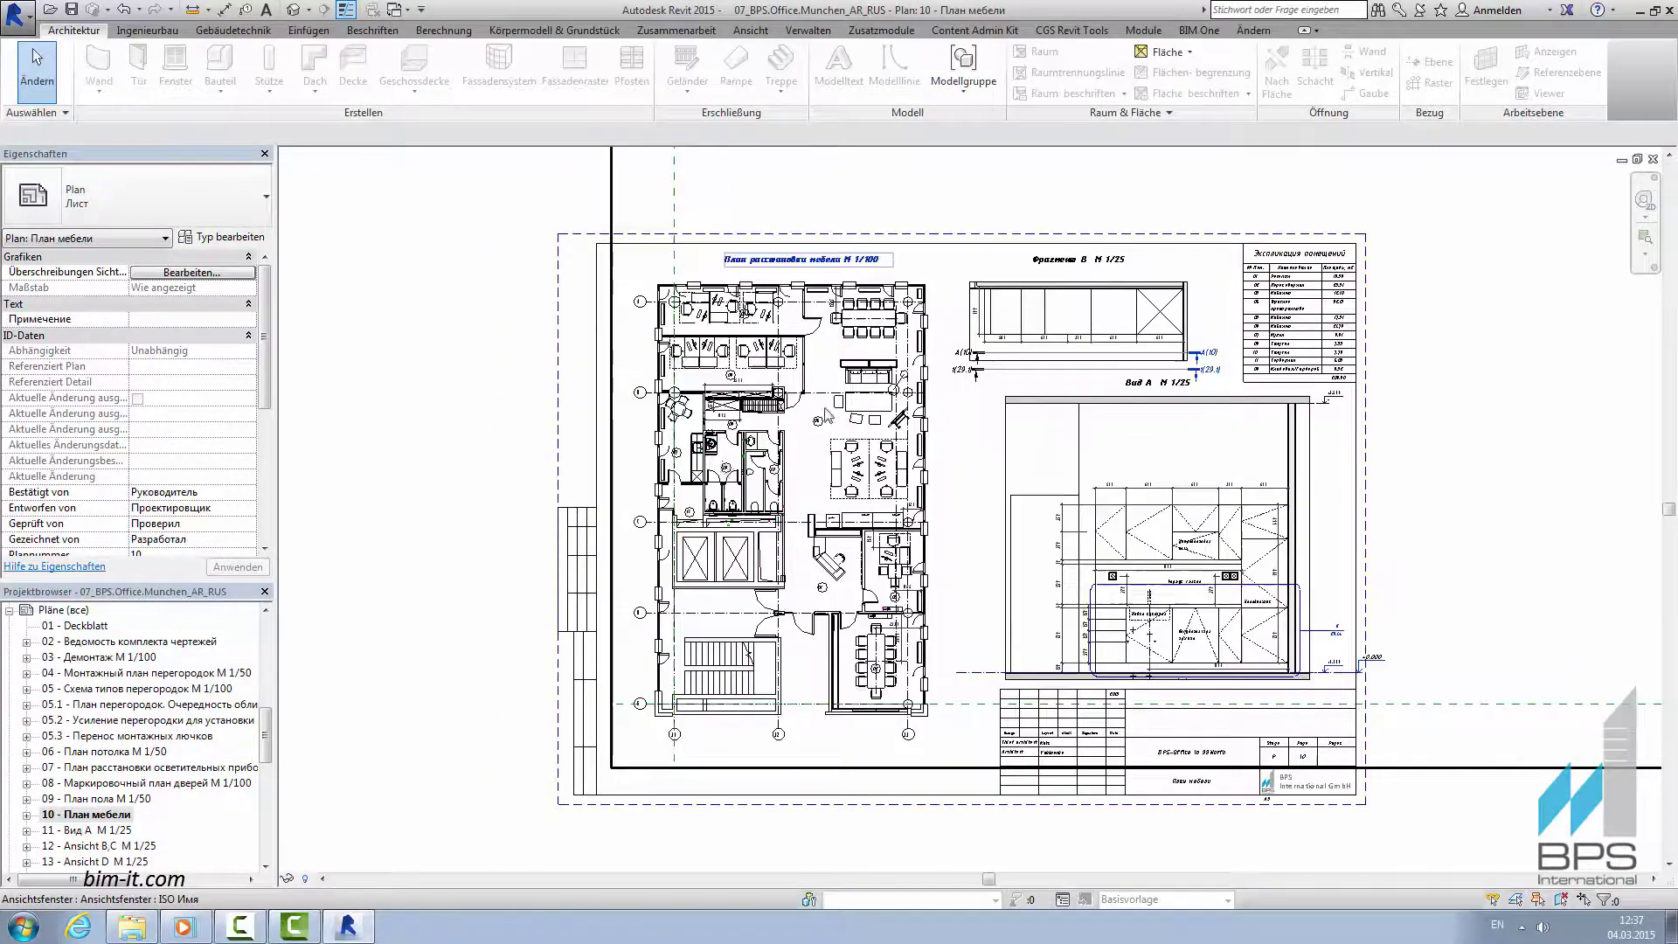
pyautogui.doubleClick(798, 466)
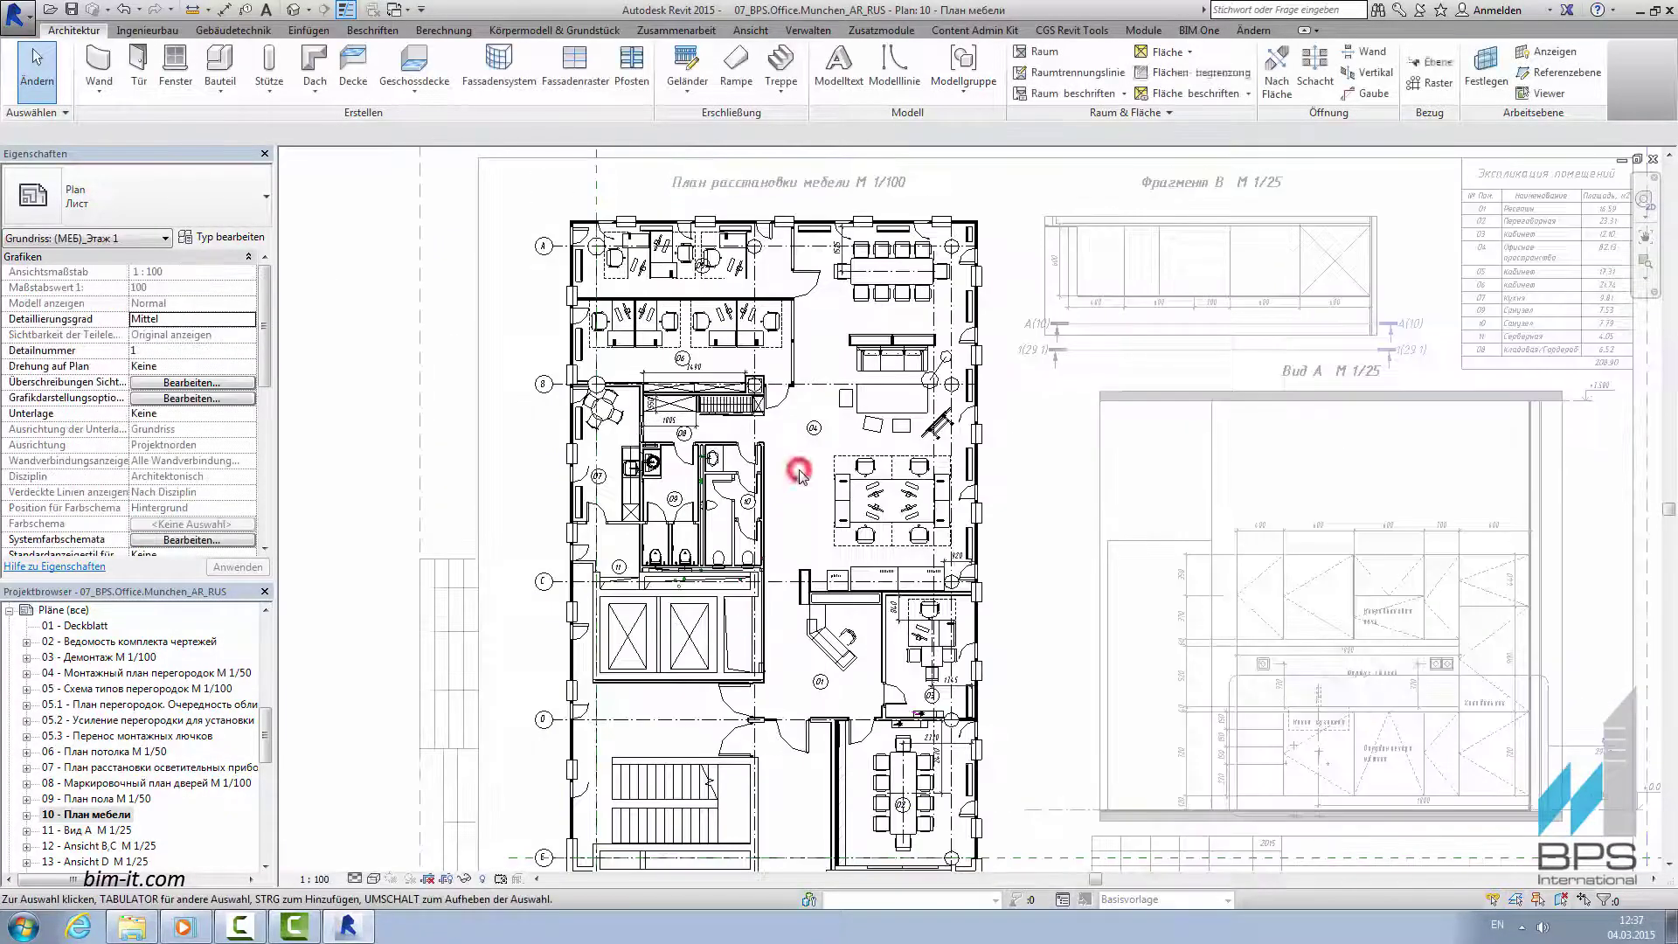
pyautogui.click(881, 30)
pyautogui.click(566, 116)
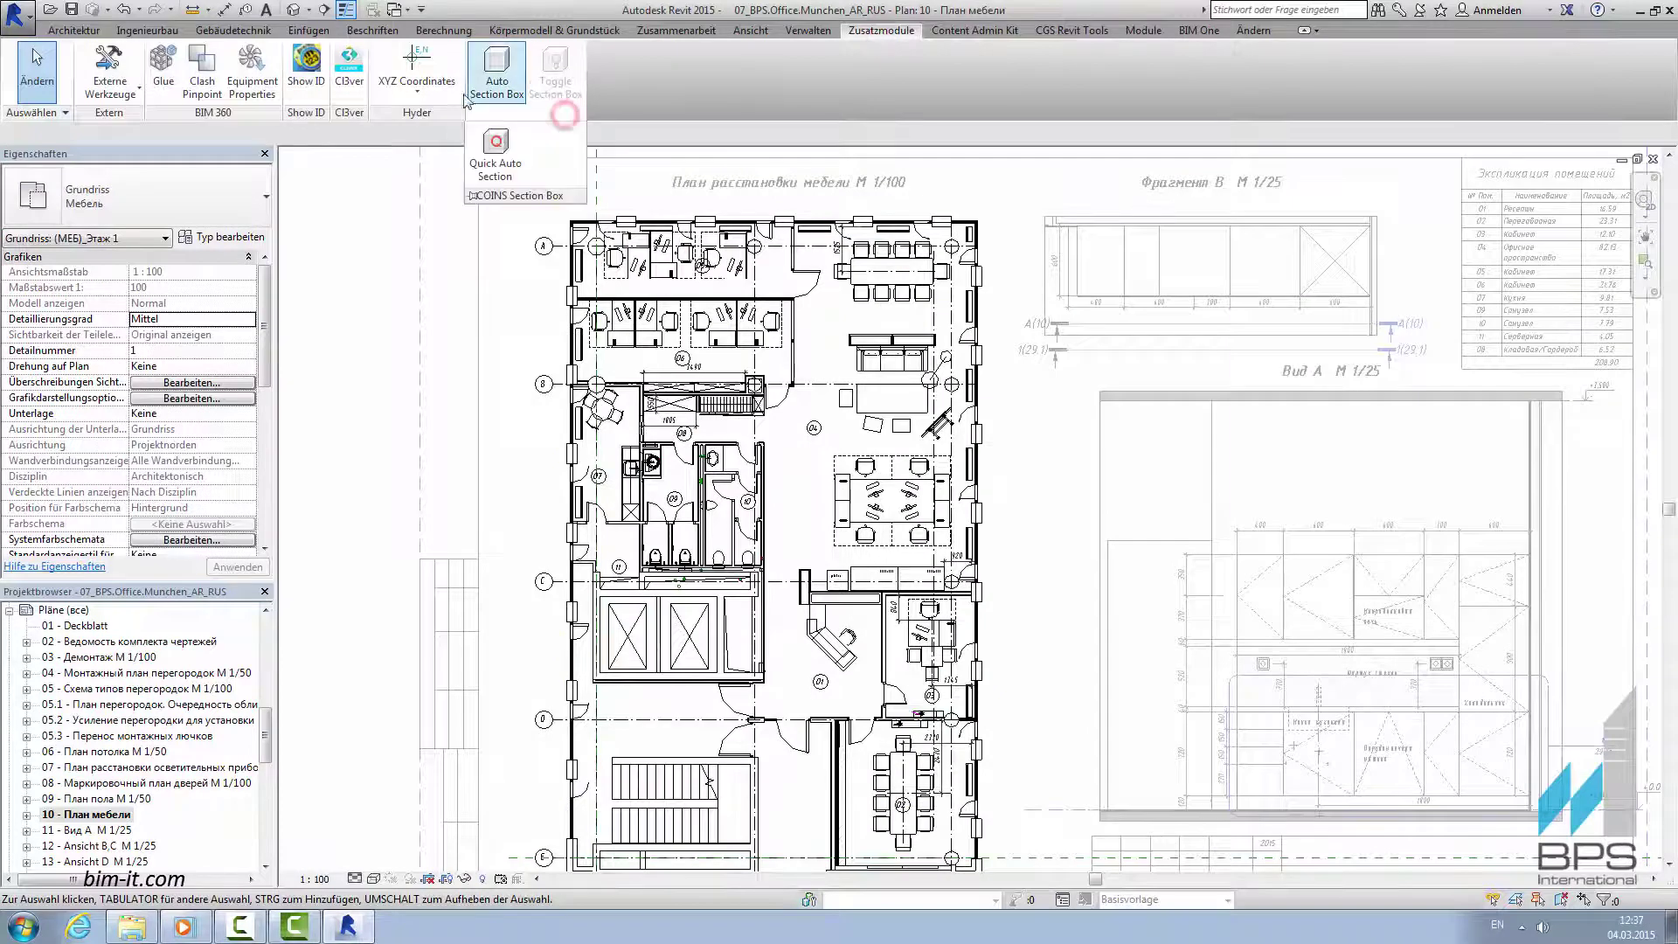
pyautogui.click(510, 73)
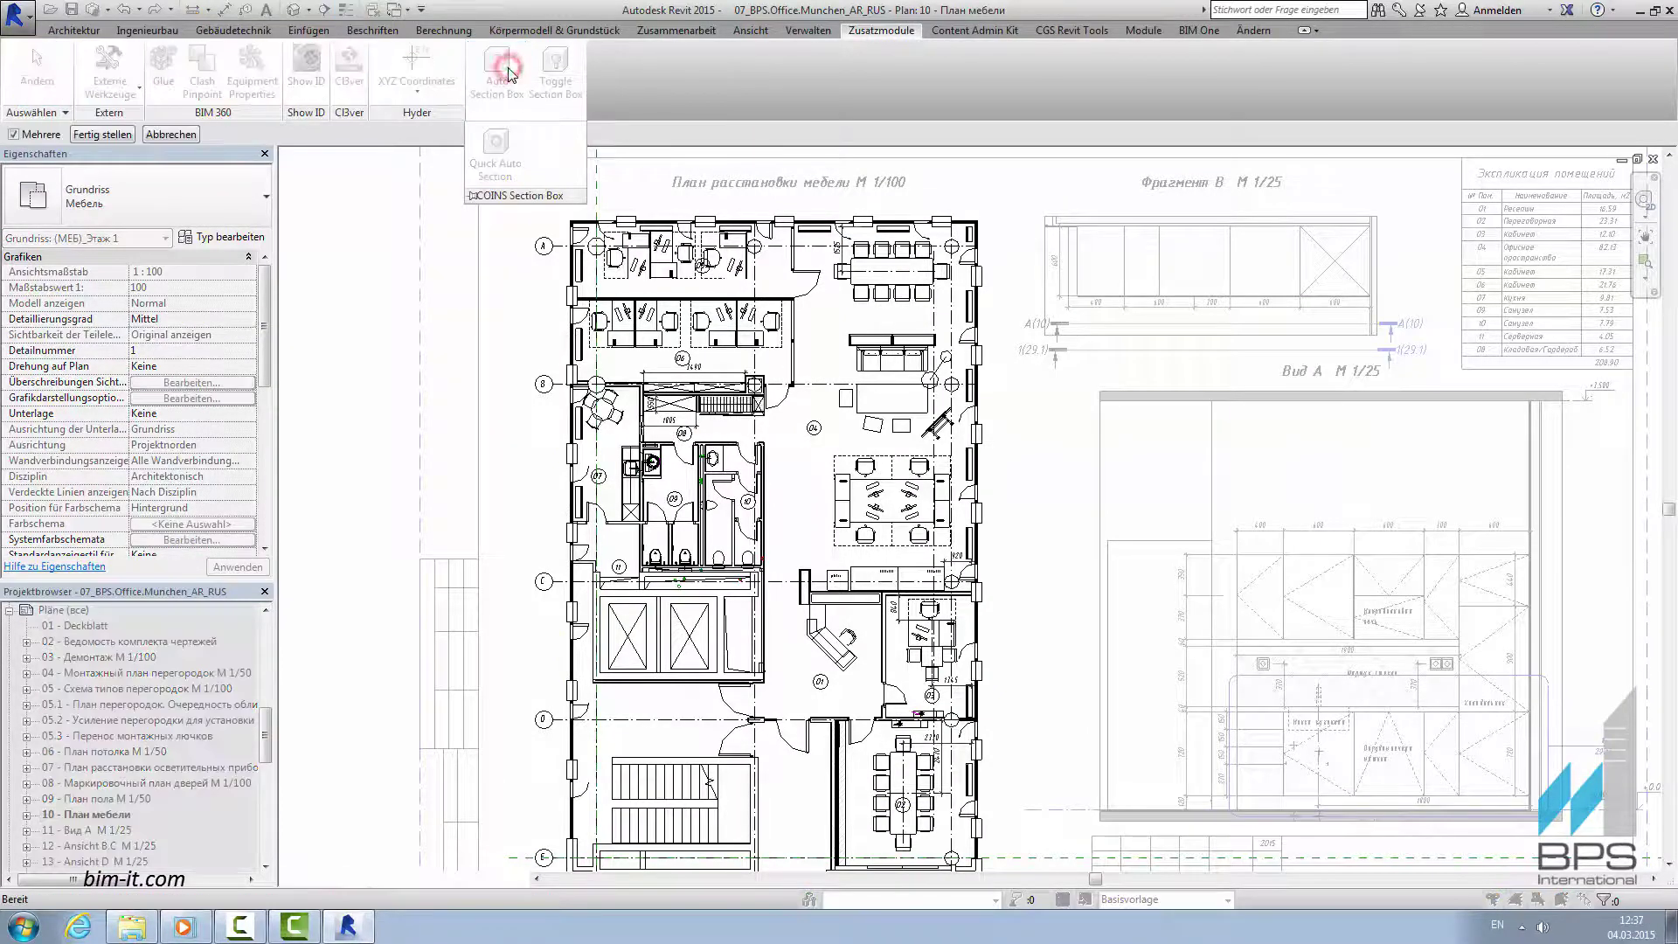
pyautogui.moveTo(615, 368); pyautogui.dragTo(767, 584)
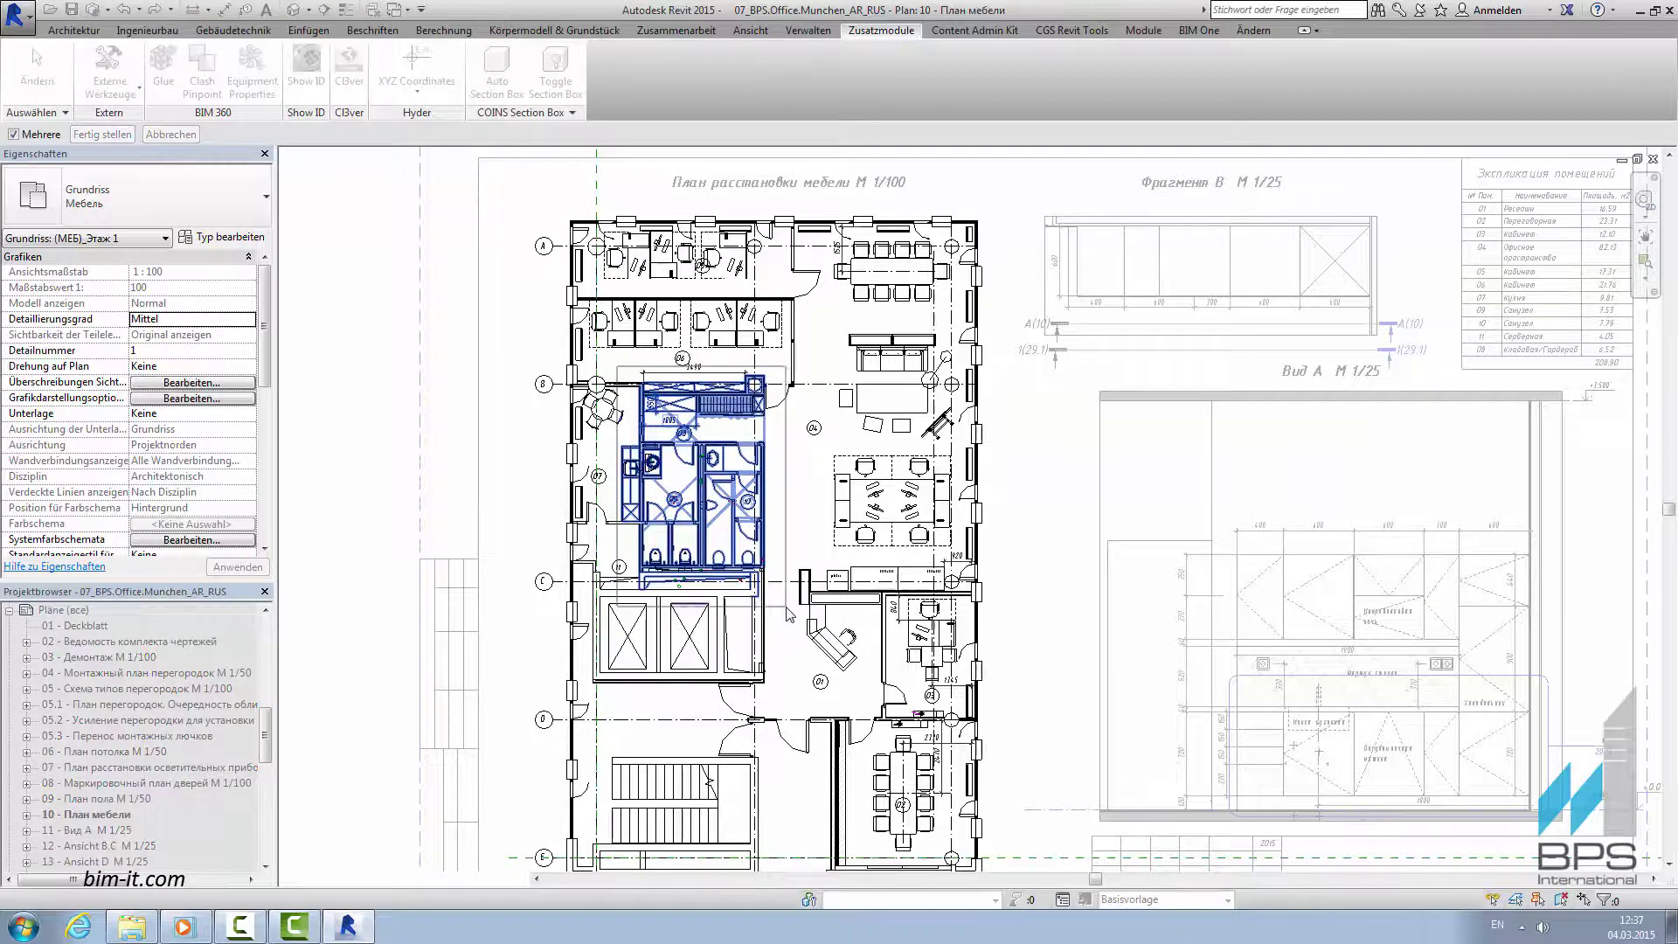
pyautogui.click(84, 134)
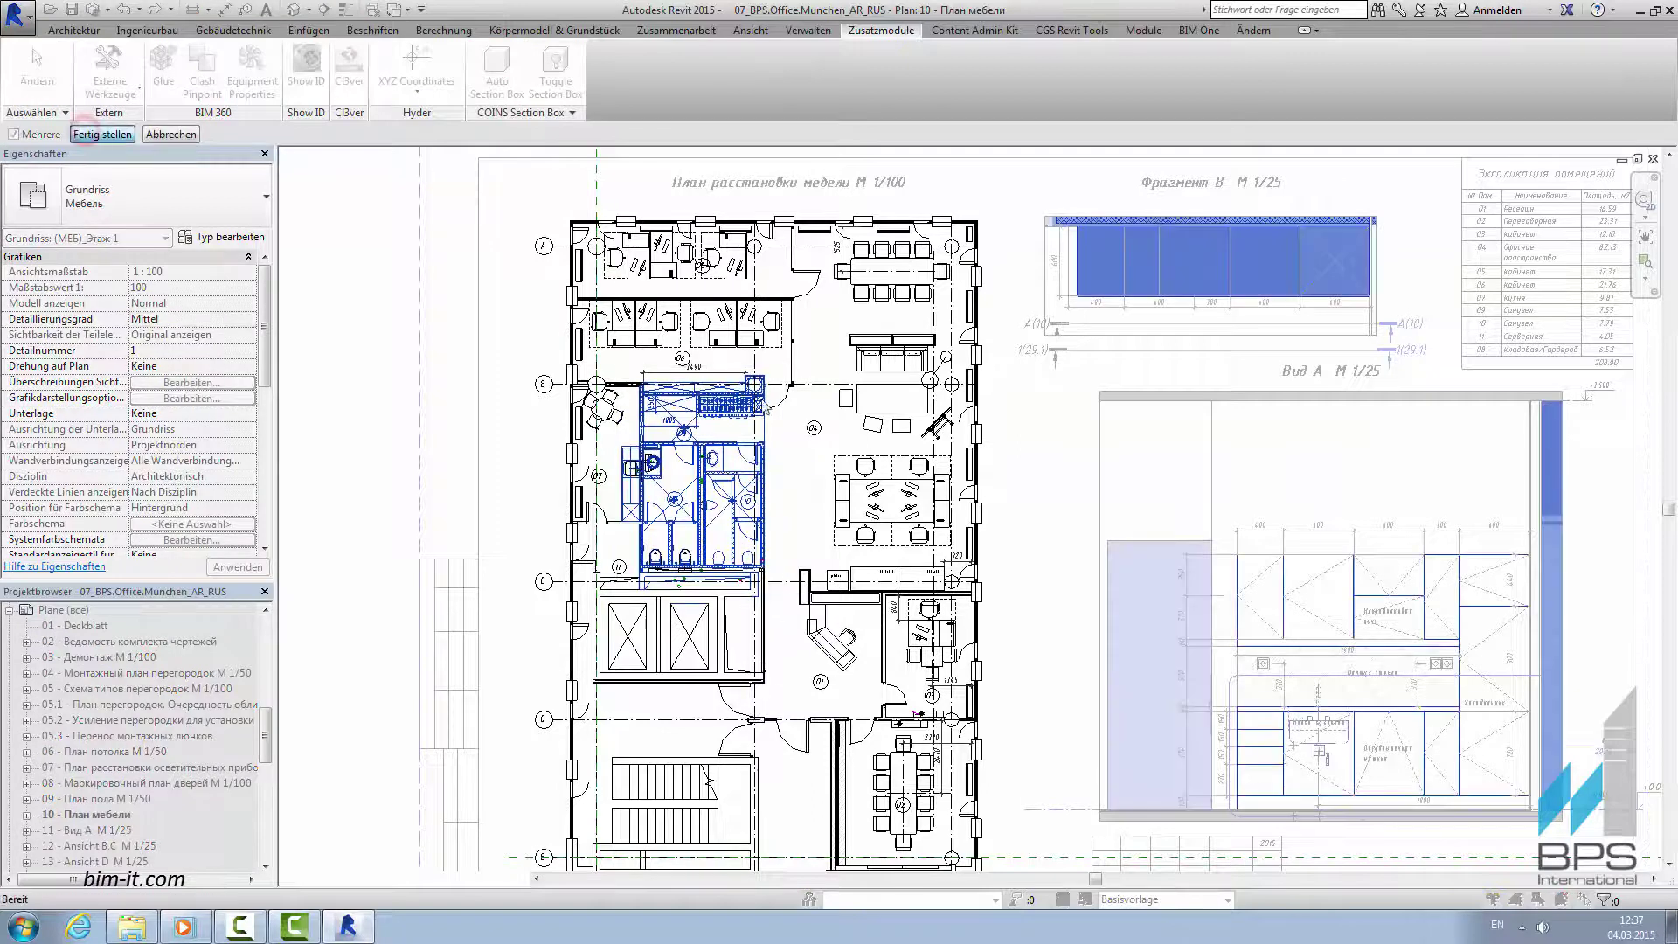
pyautogui.click(798, 499)
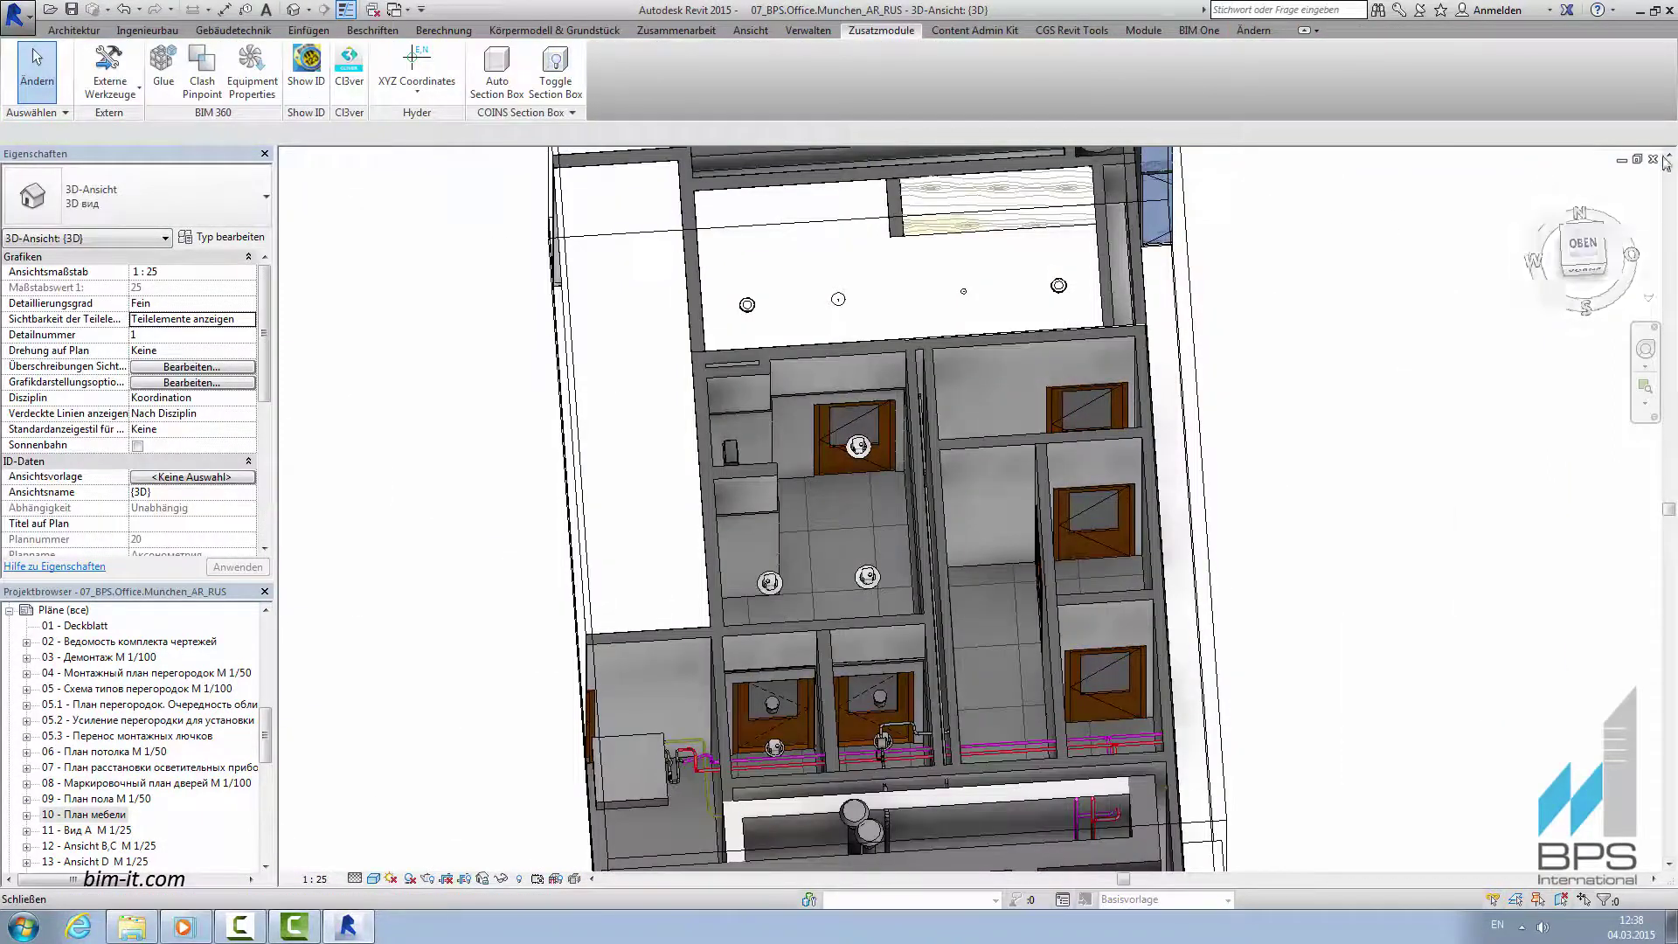
# Close the 3D view and select a desk back in the furniture plan.
pyautogui.click(1664, 161)
pyautogui.click(863, 472)
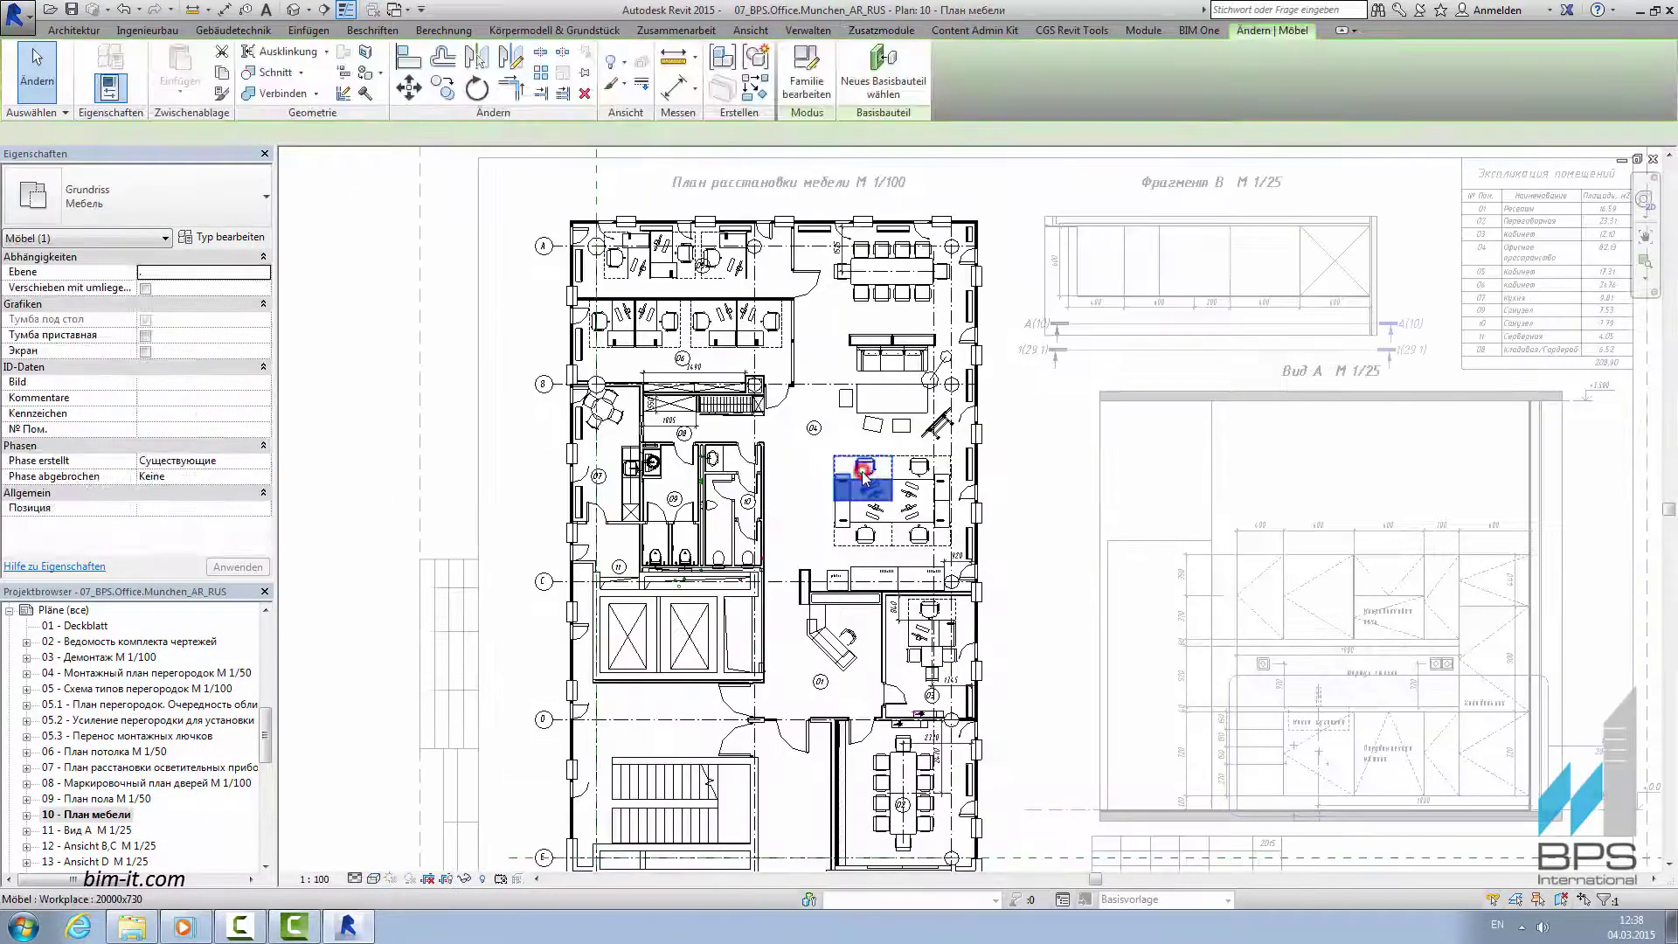
pyautogui.click(863, 32)
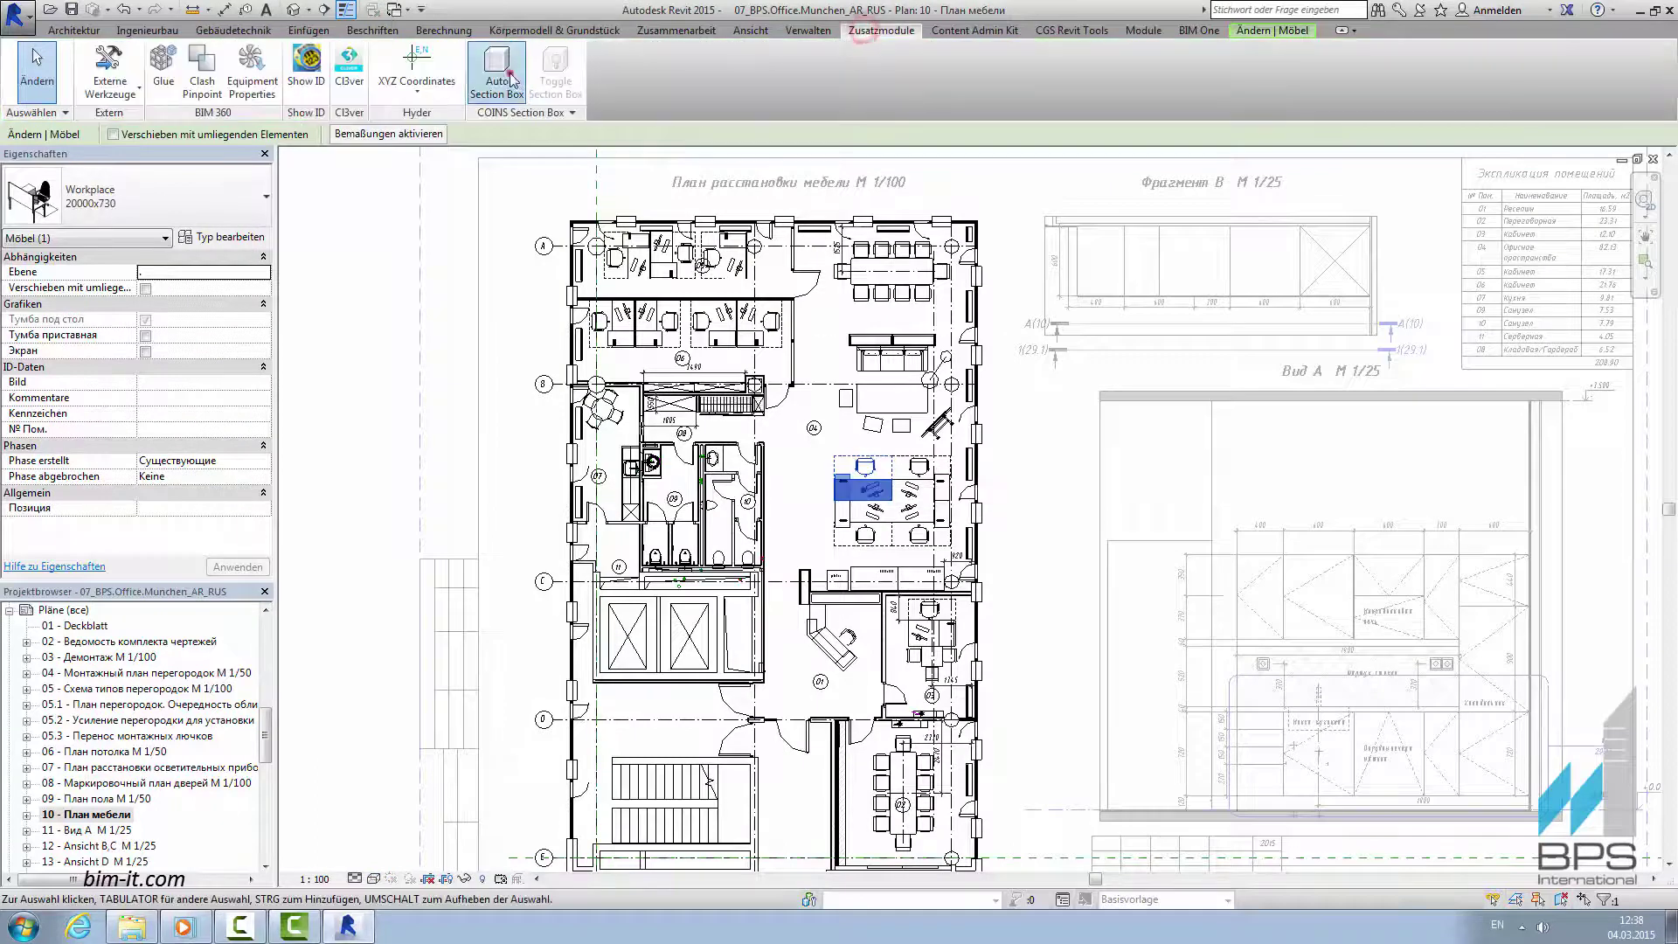